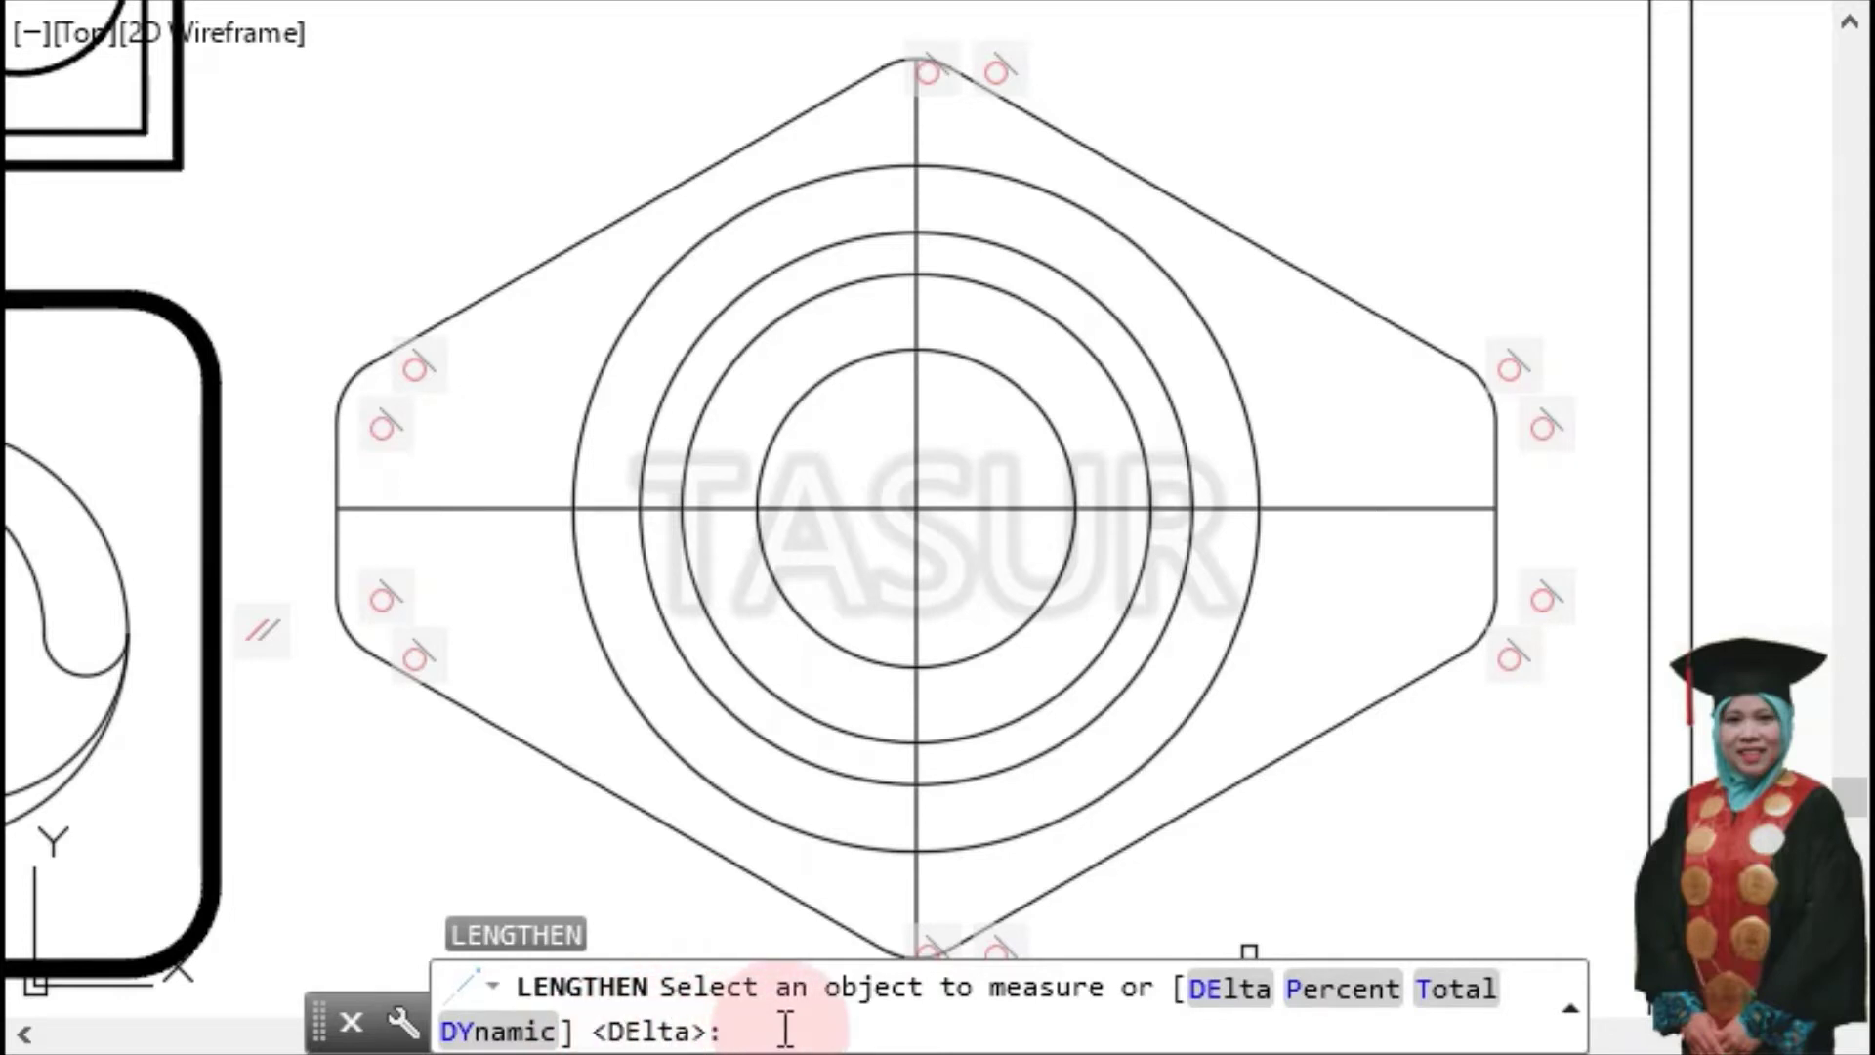
# Lengthen the horizontal and vertical centre lines by a delta of 5 at each end, beyond the hexagonal outline
pyautogui.press('Return')
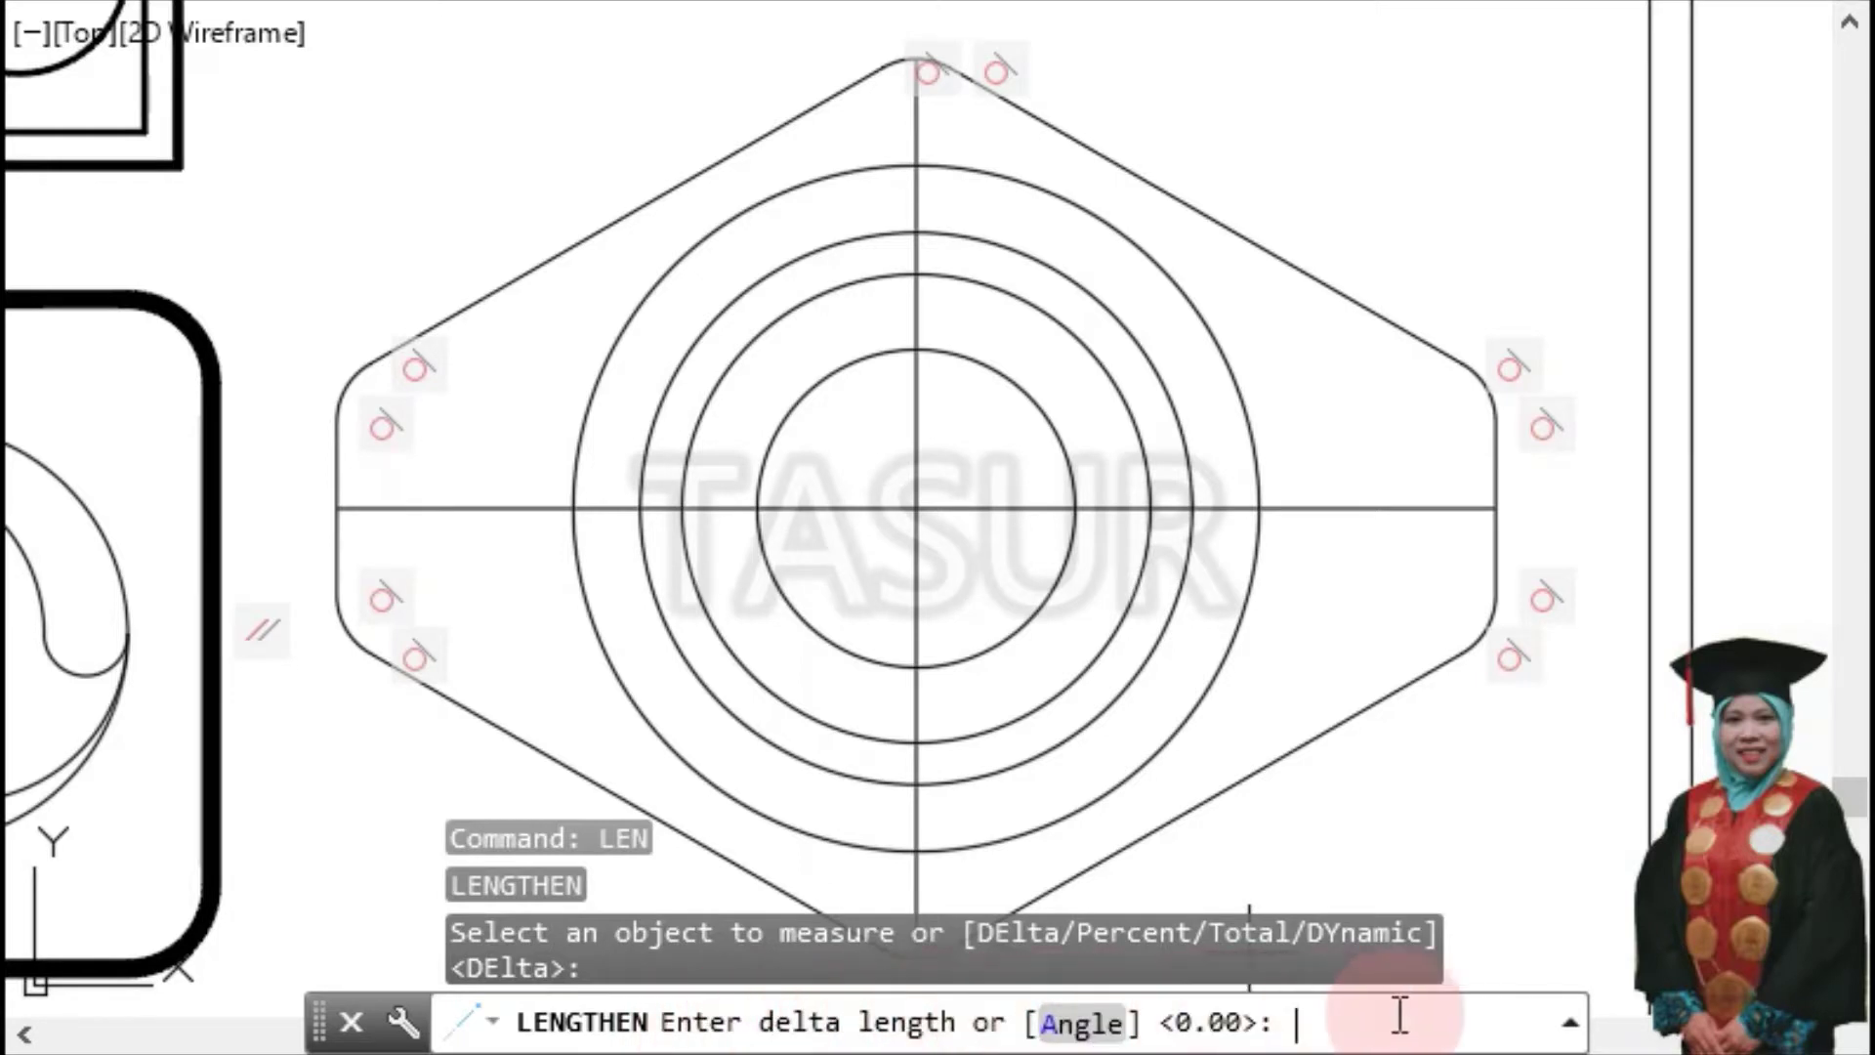
pyautogui.write('5')
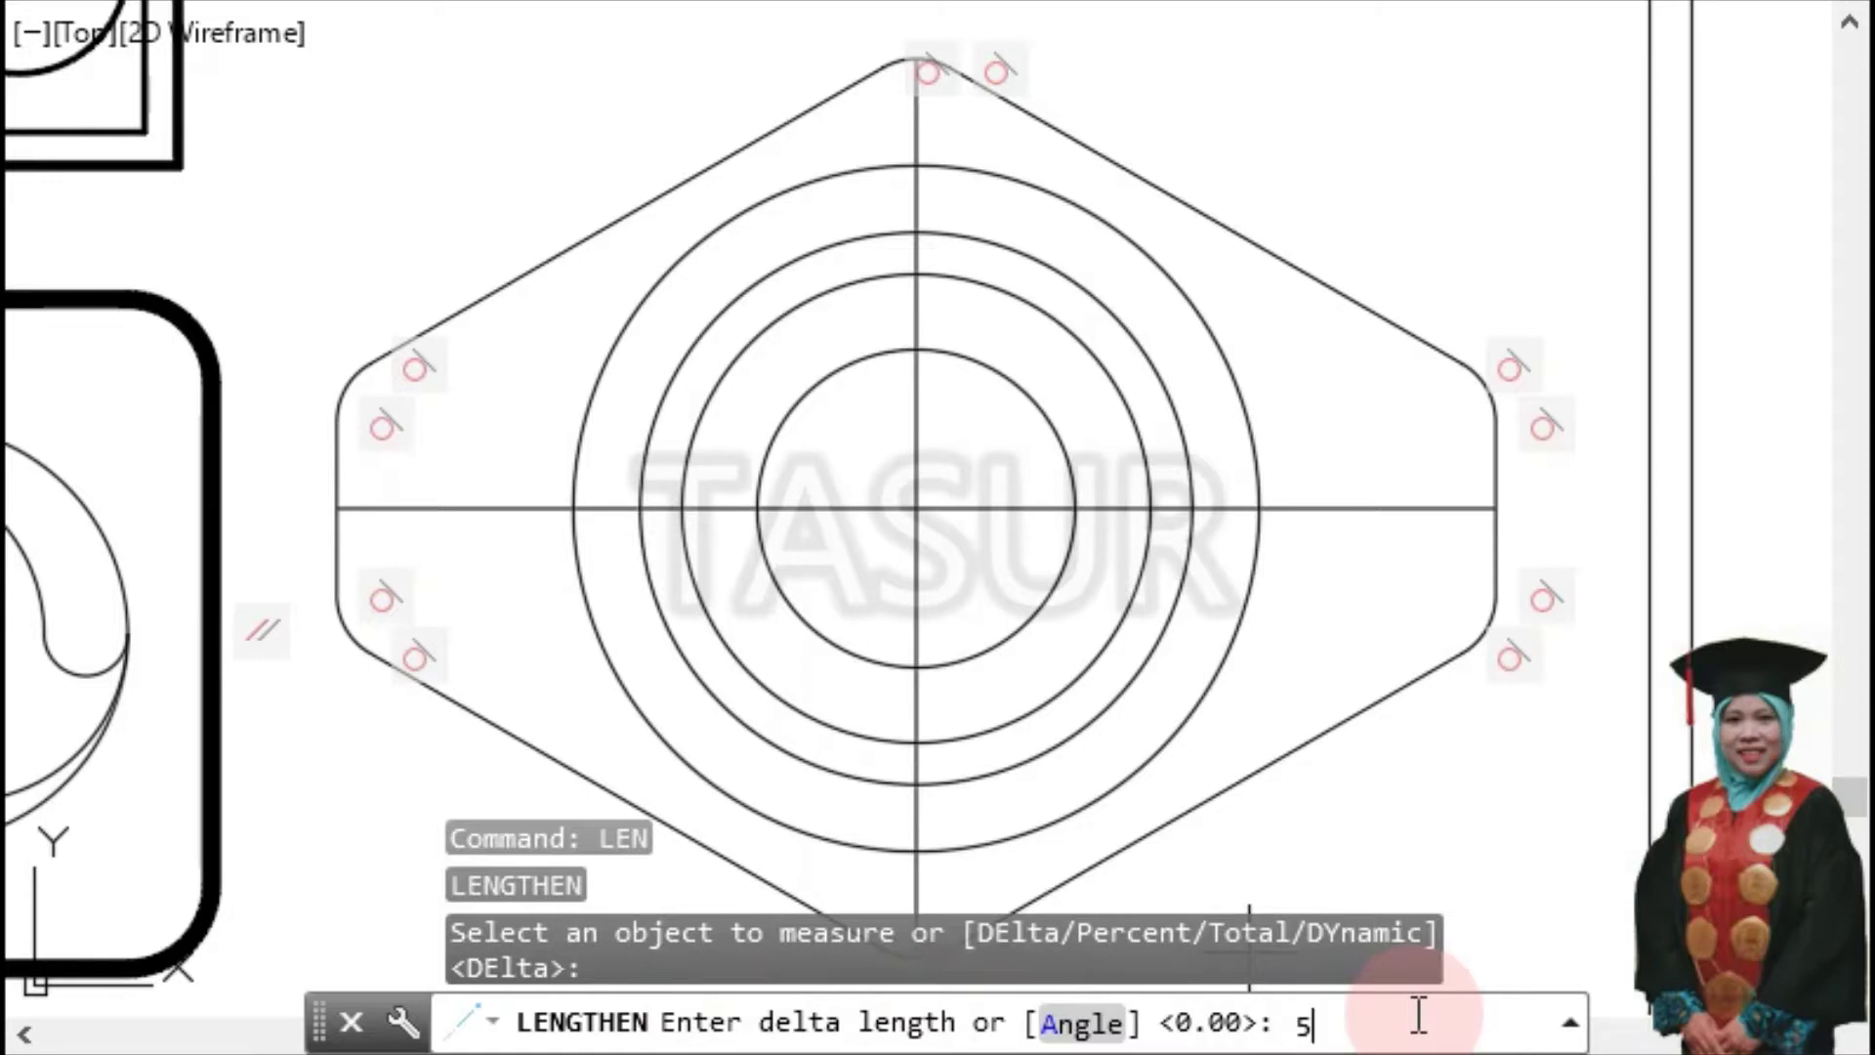
pyautogui.press('Return')
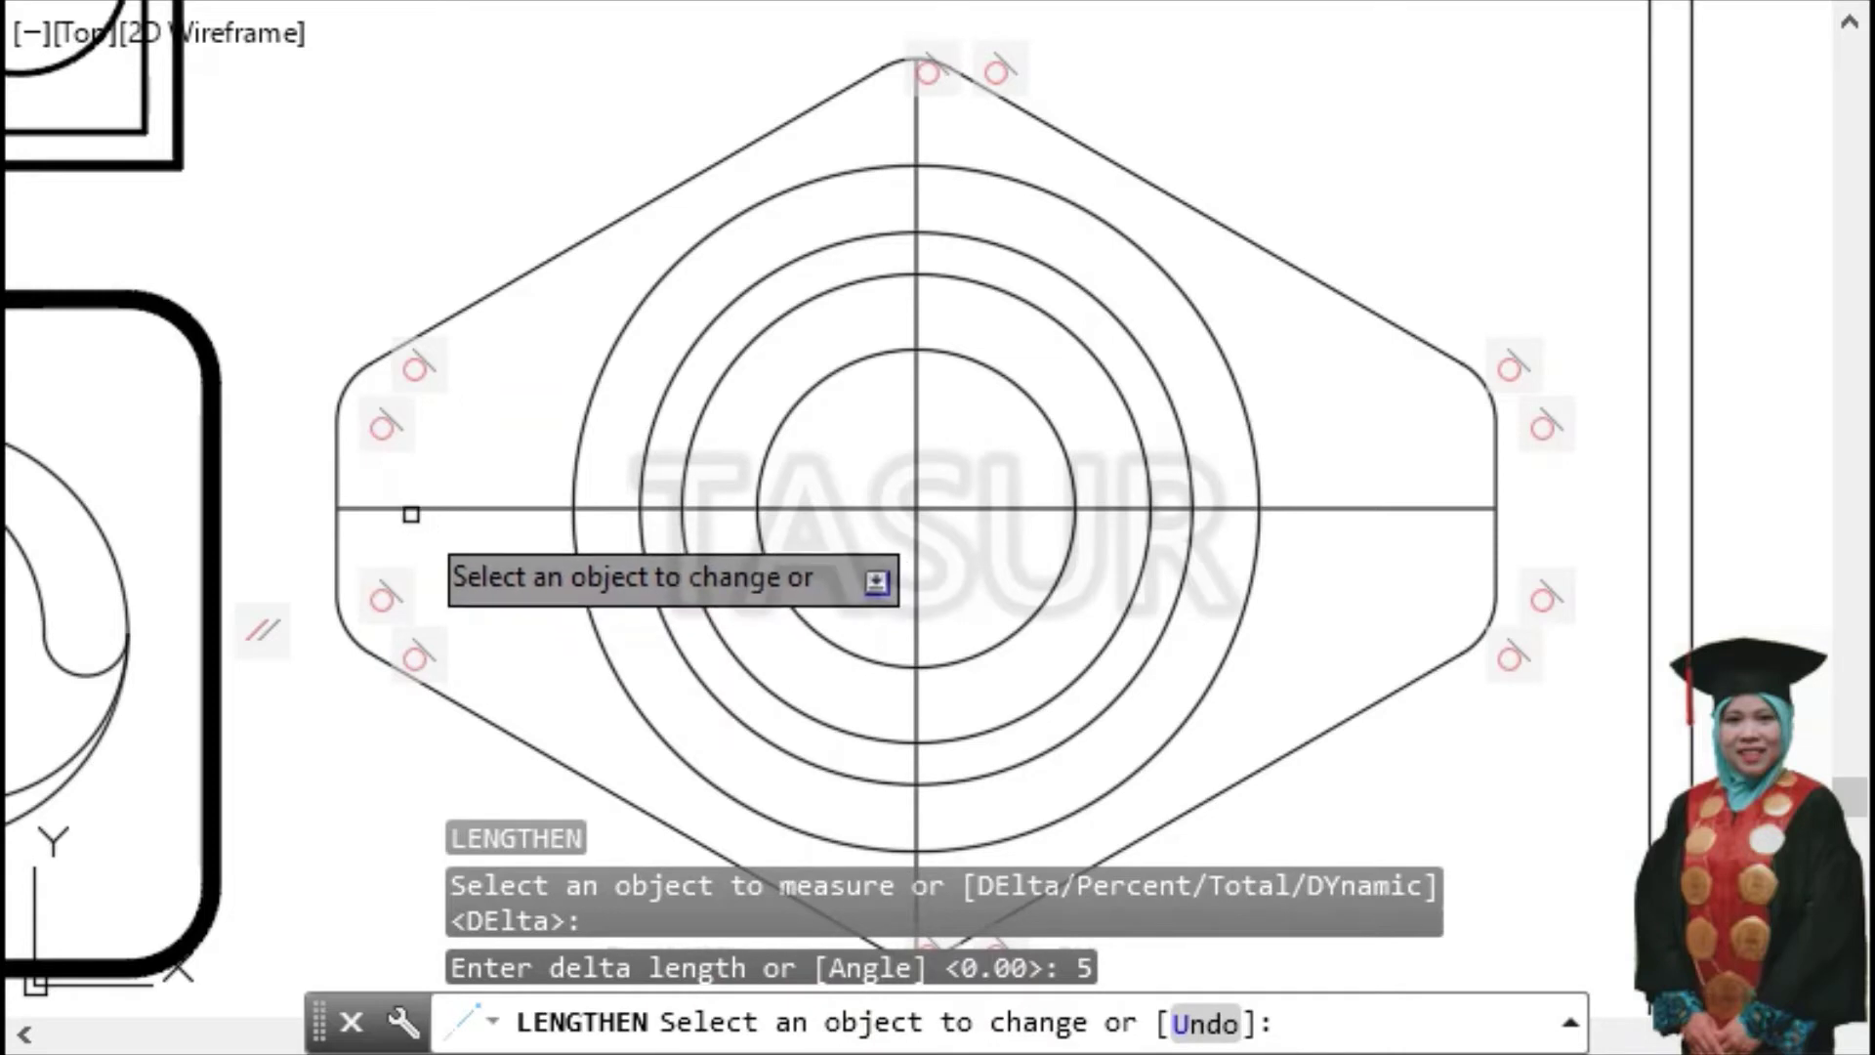
pyautogui.click(411, 512)
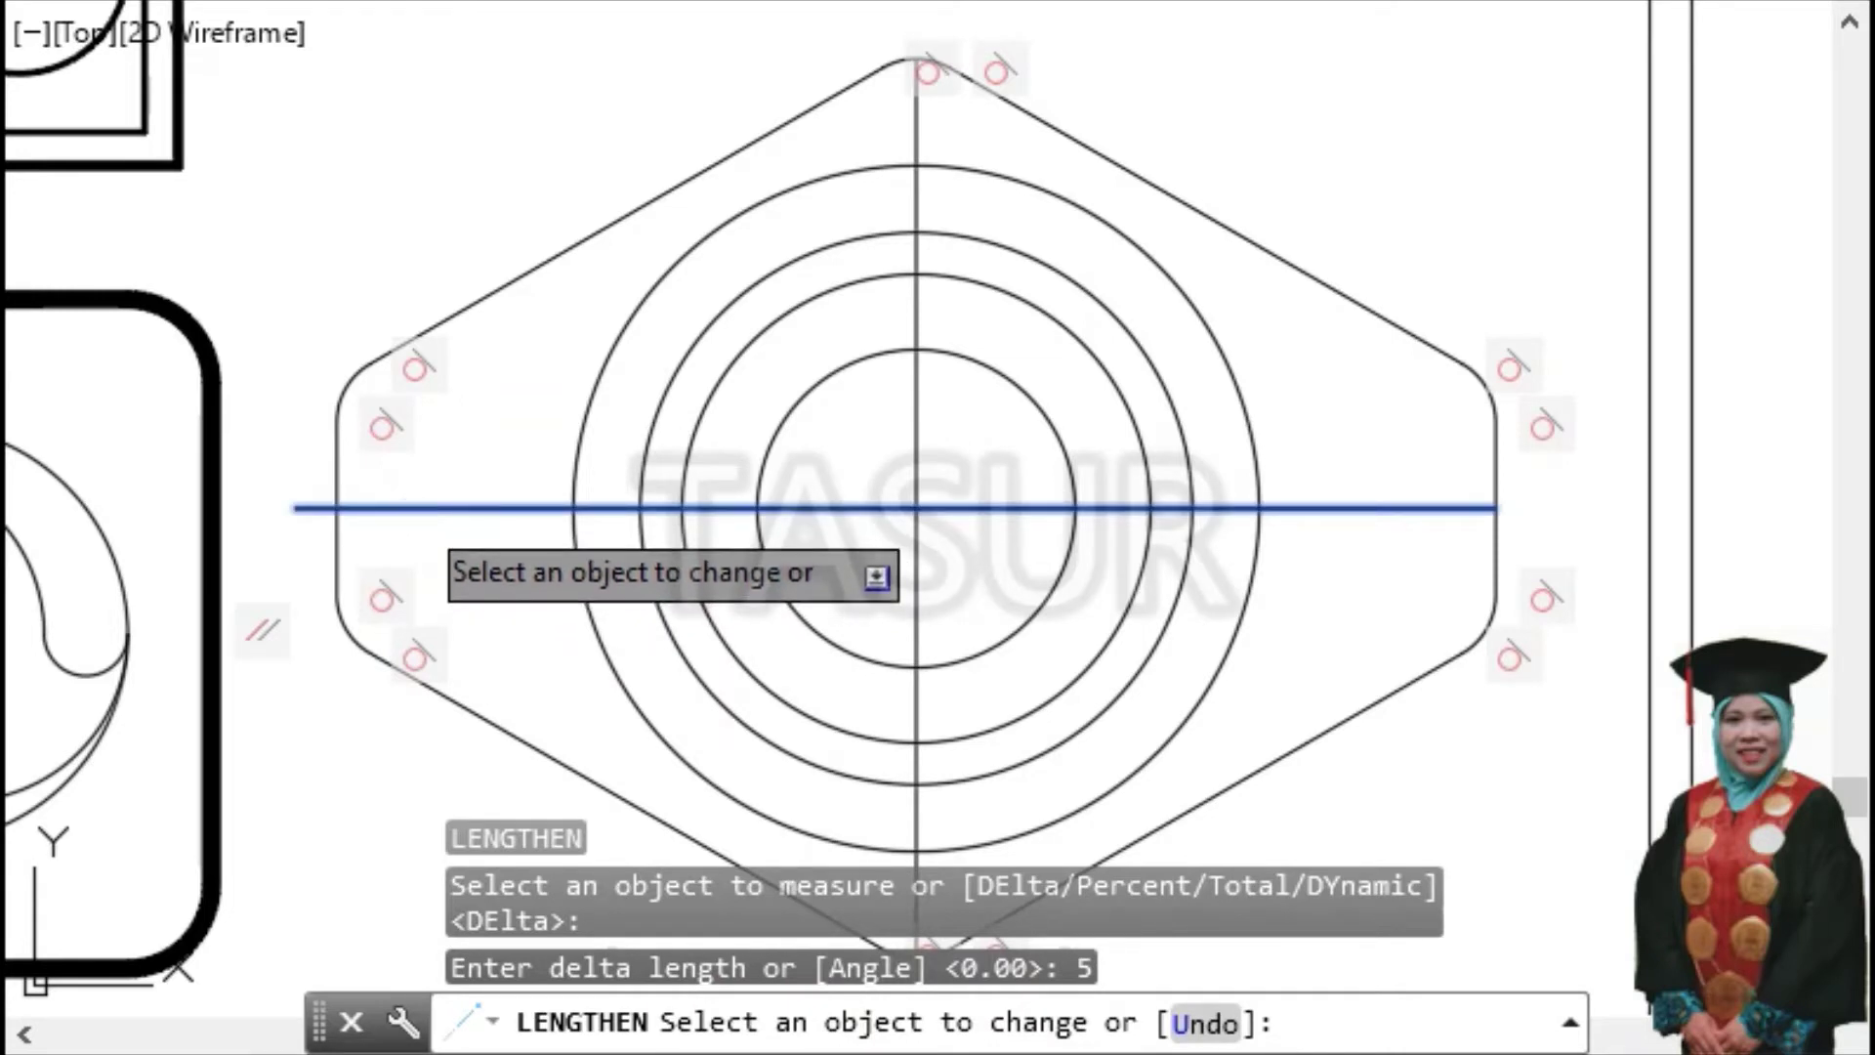
pyautogui.click(914, 115)
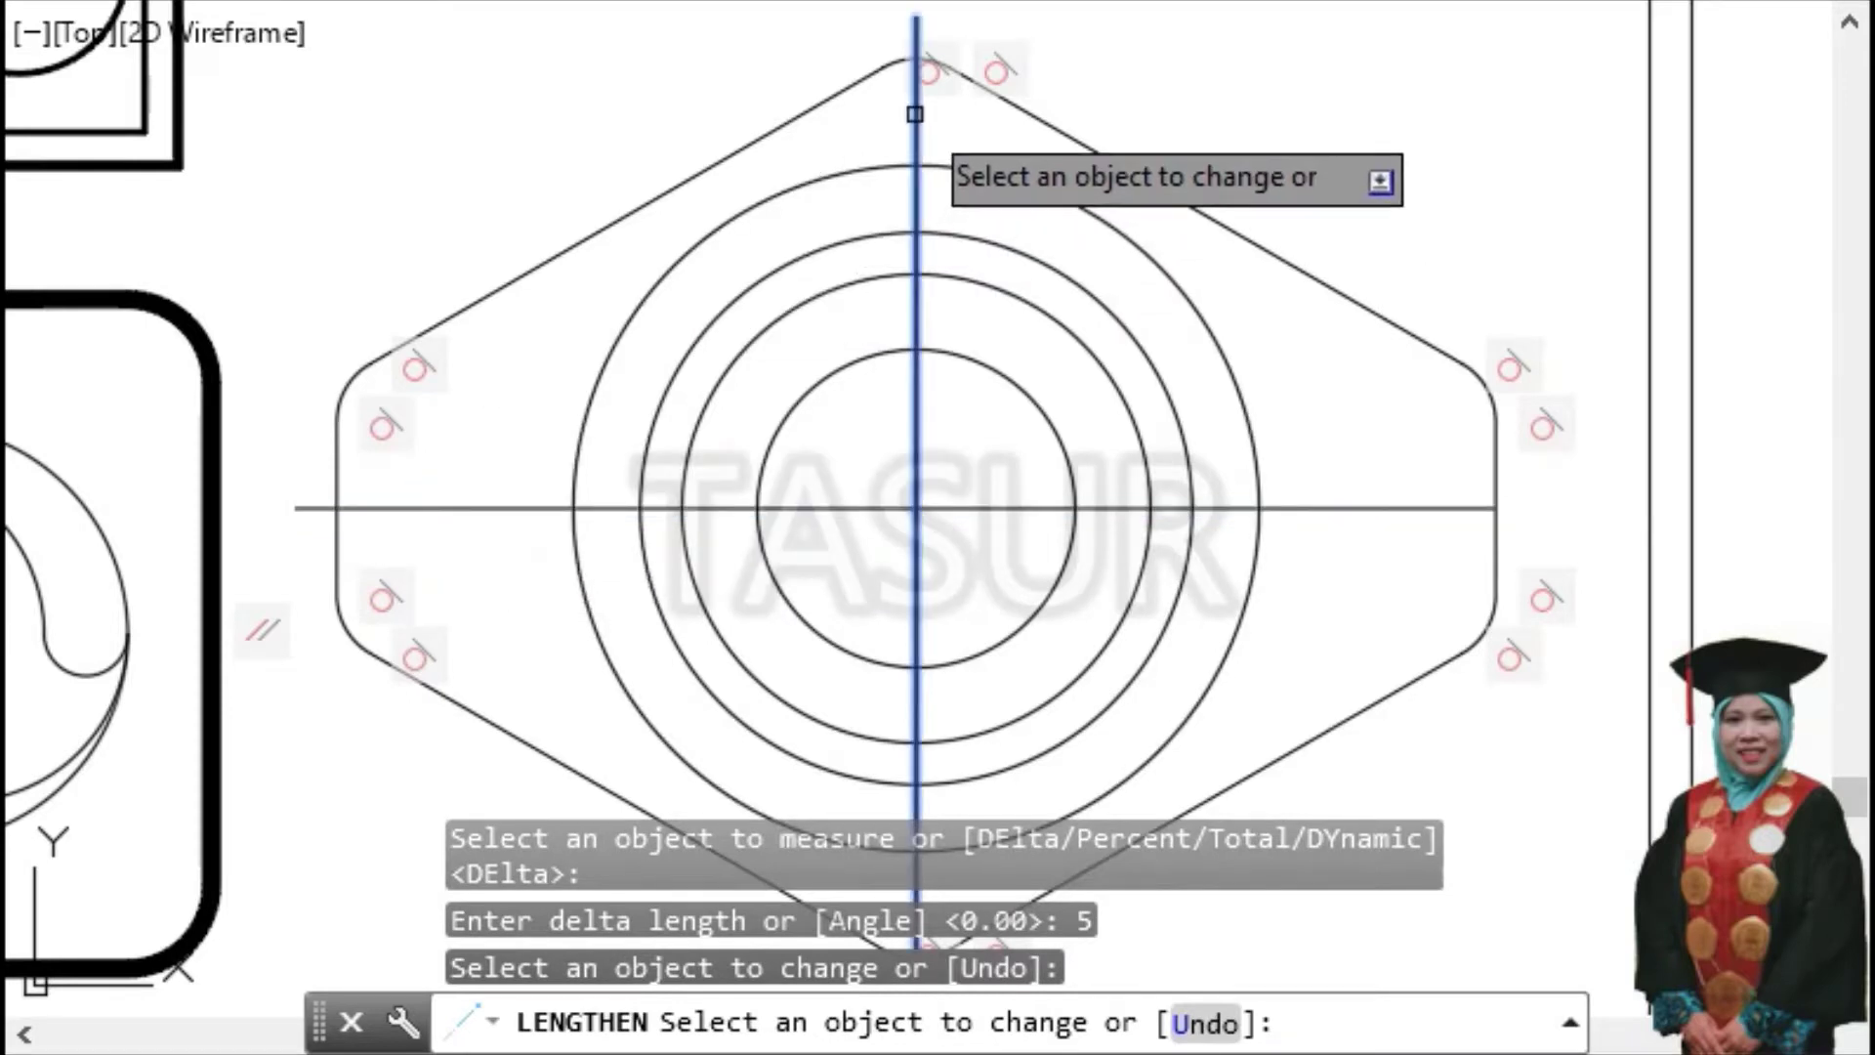
pyautogui.click(1435, 512)
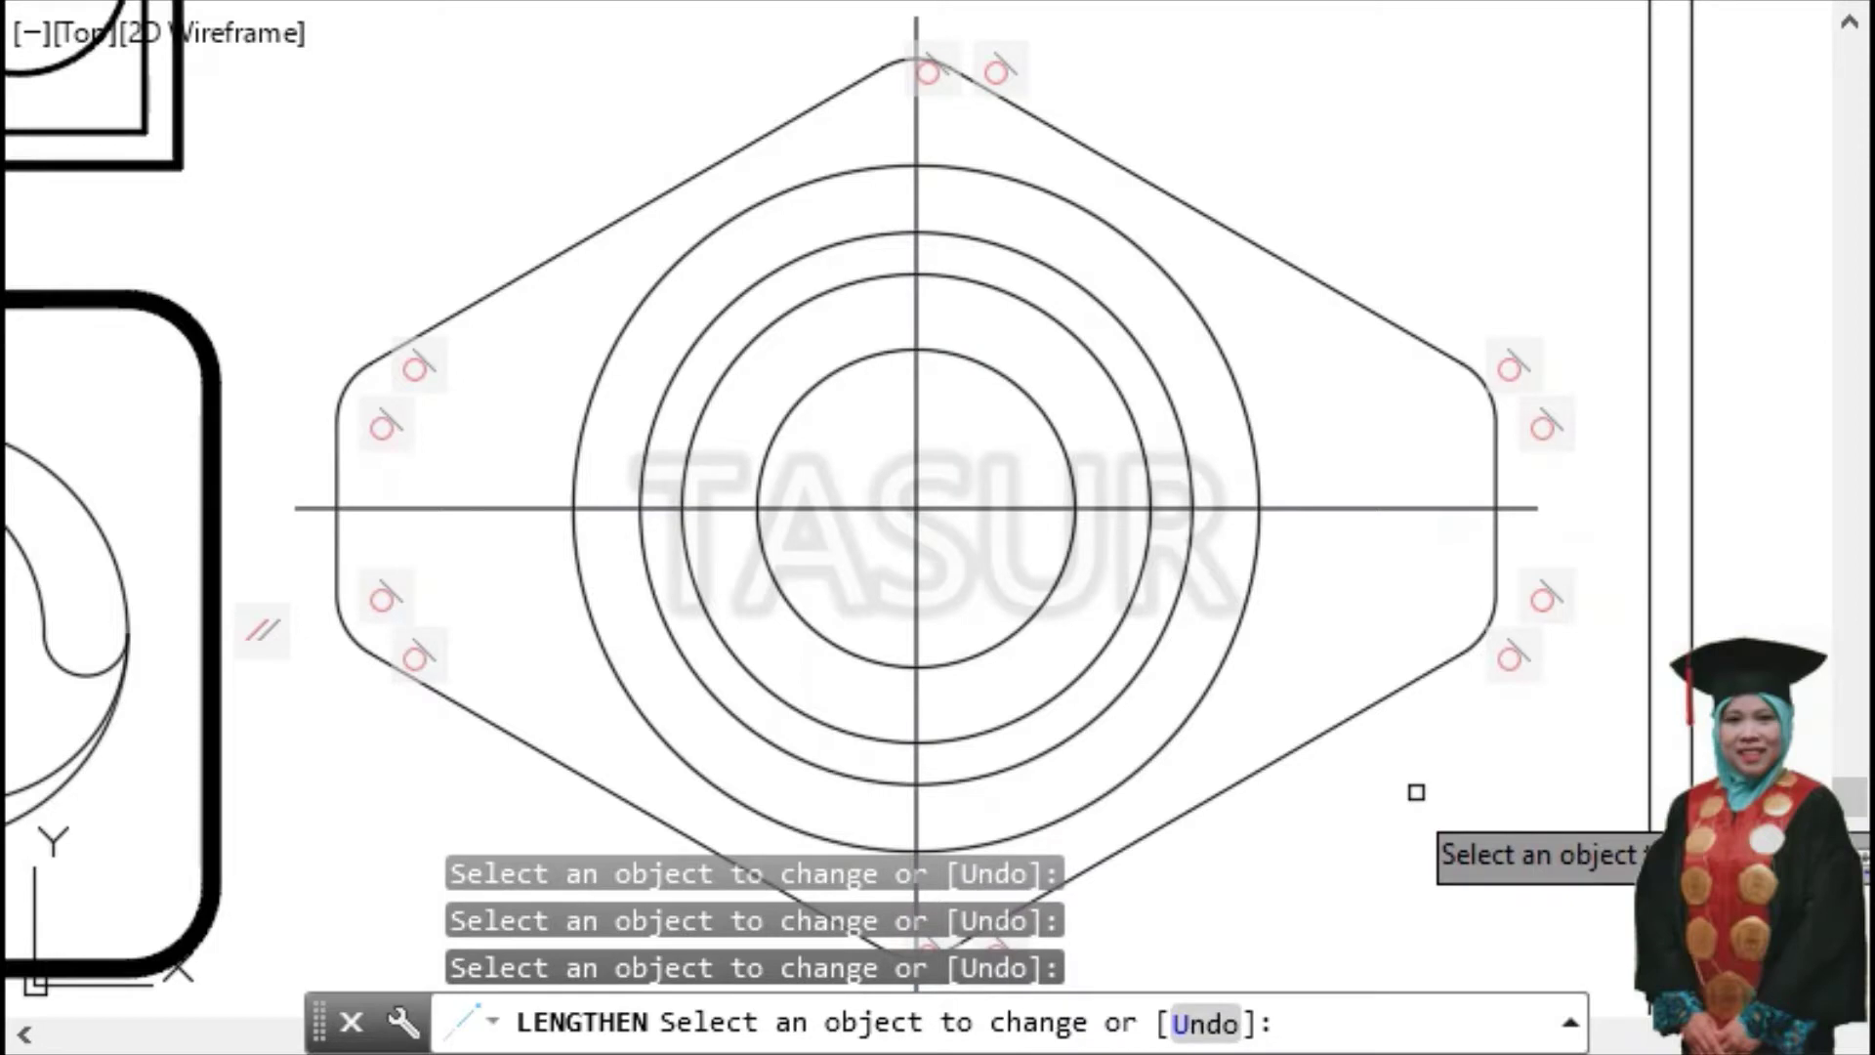
pyautogui.press('Return')
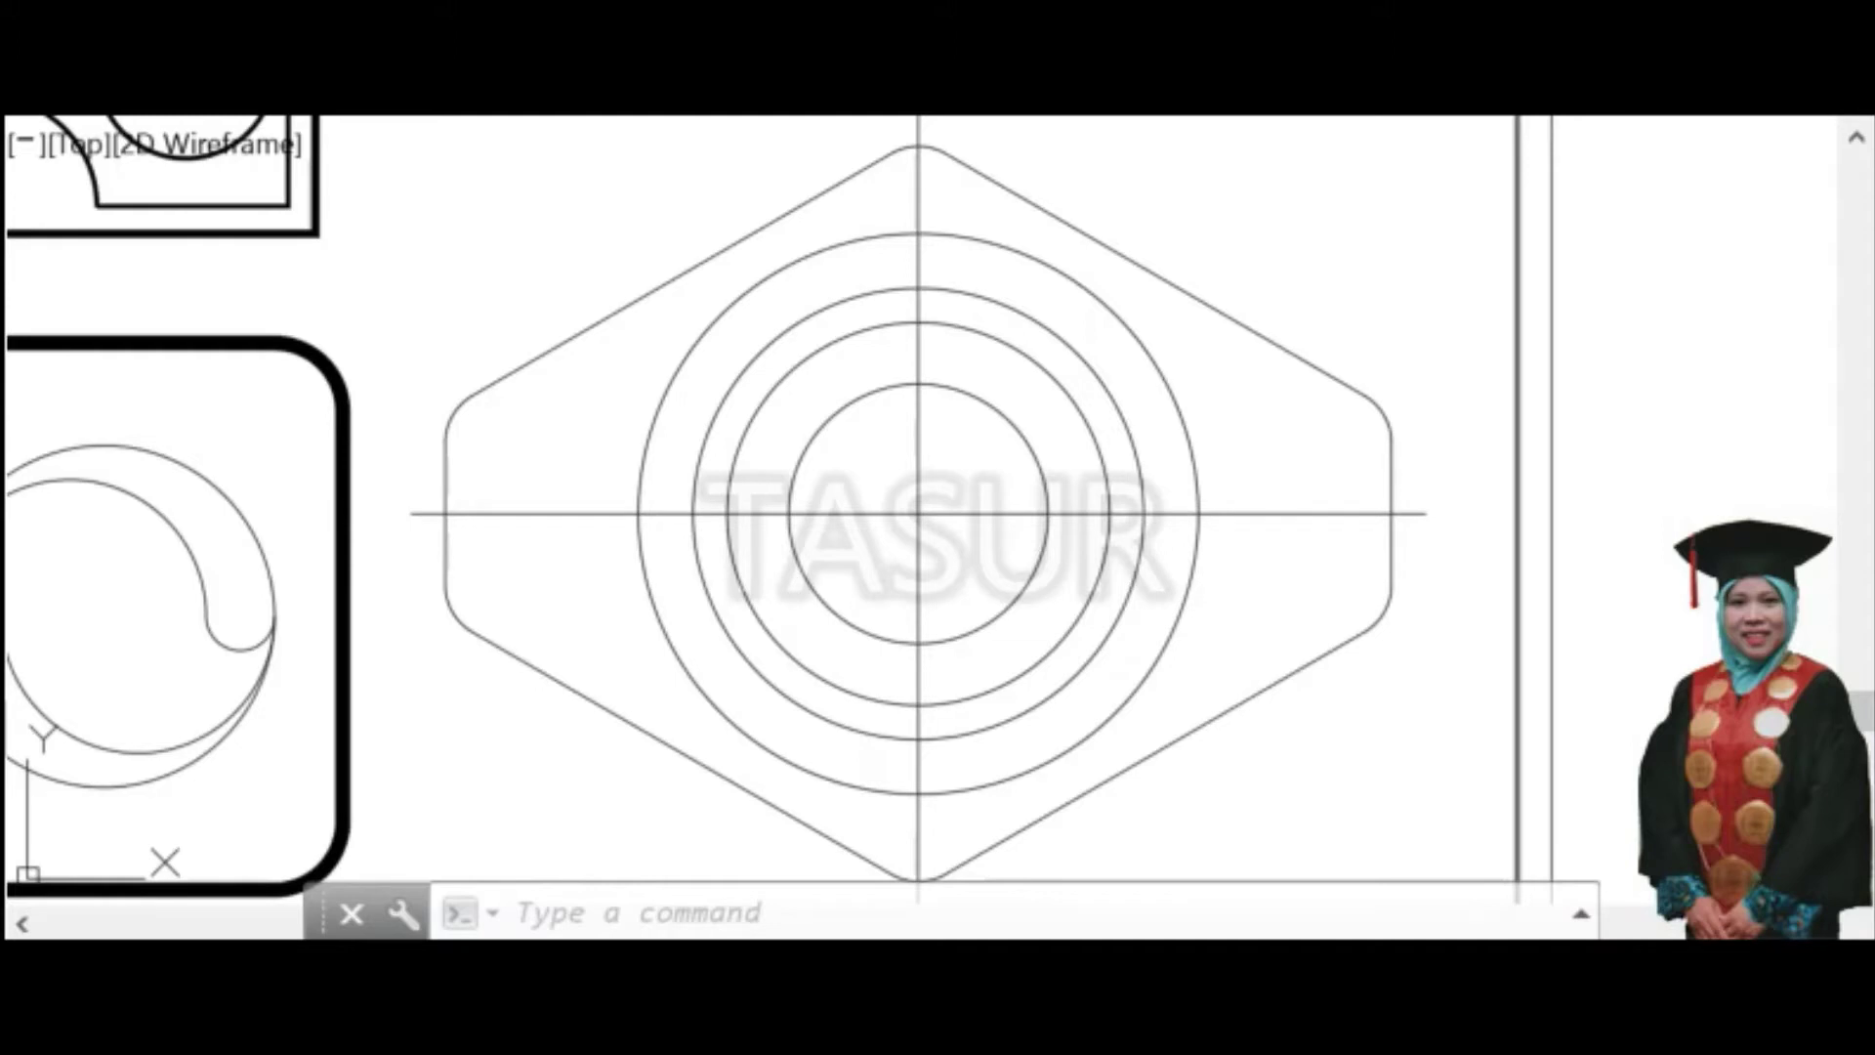
# Load the ACAD_ISO02W100 ISO dash linetype from acad.lin into the drawing
pyautogui.click(1368, 115)
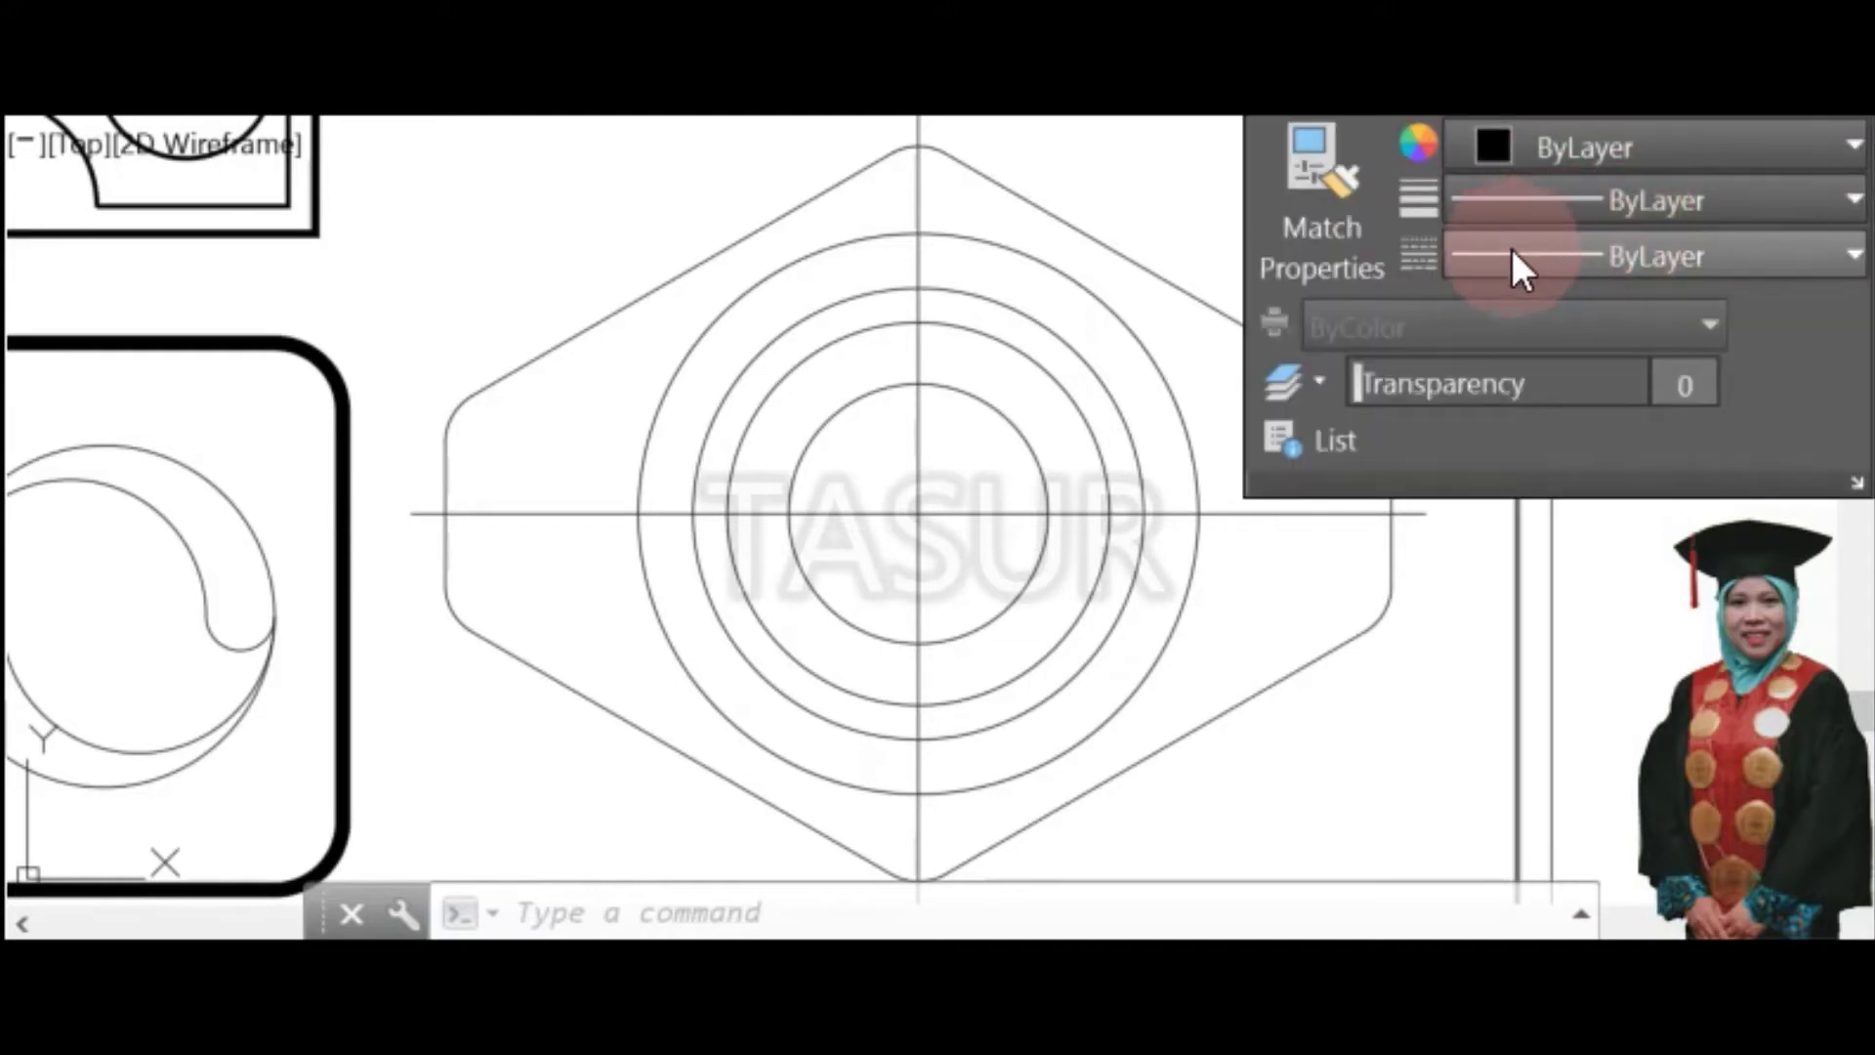
pyautogui.click(1687, 254)
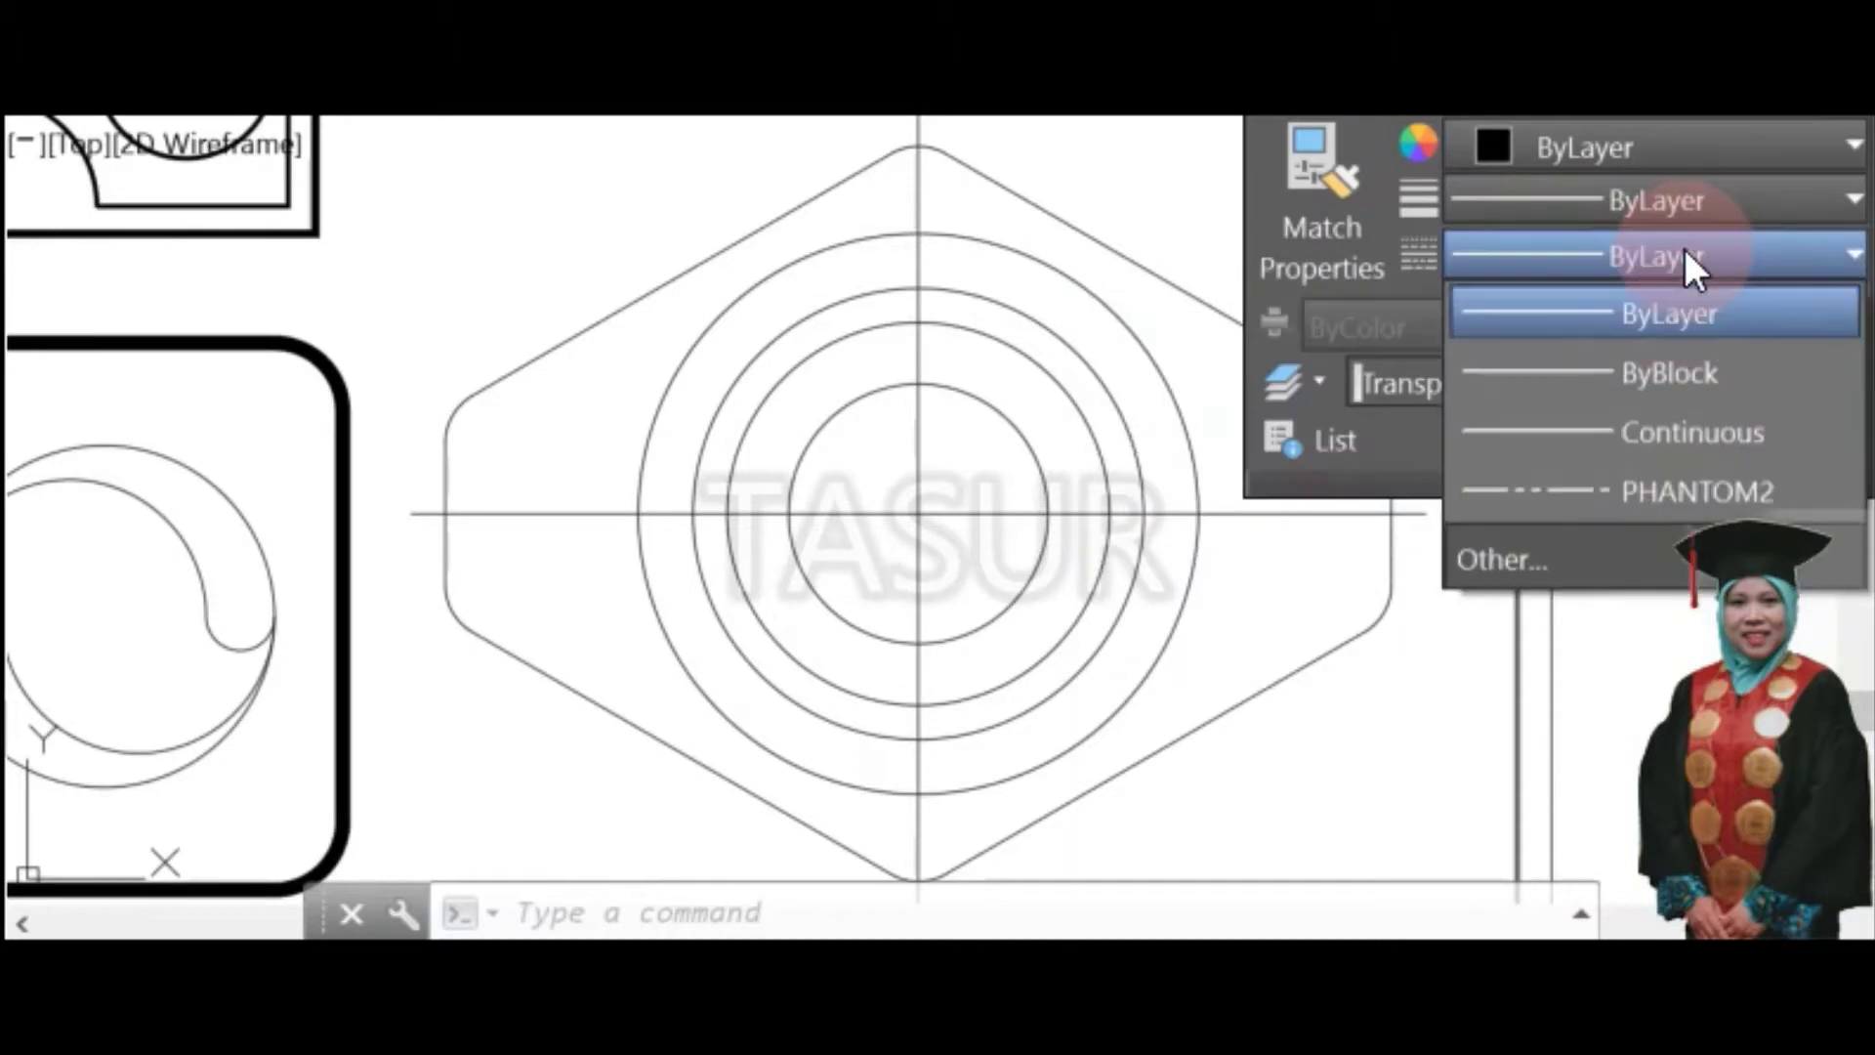
pyautogui.click(1537, 554)
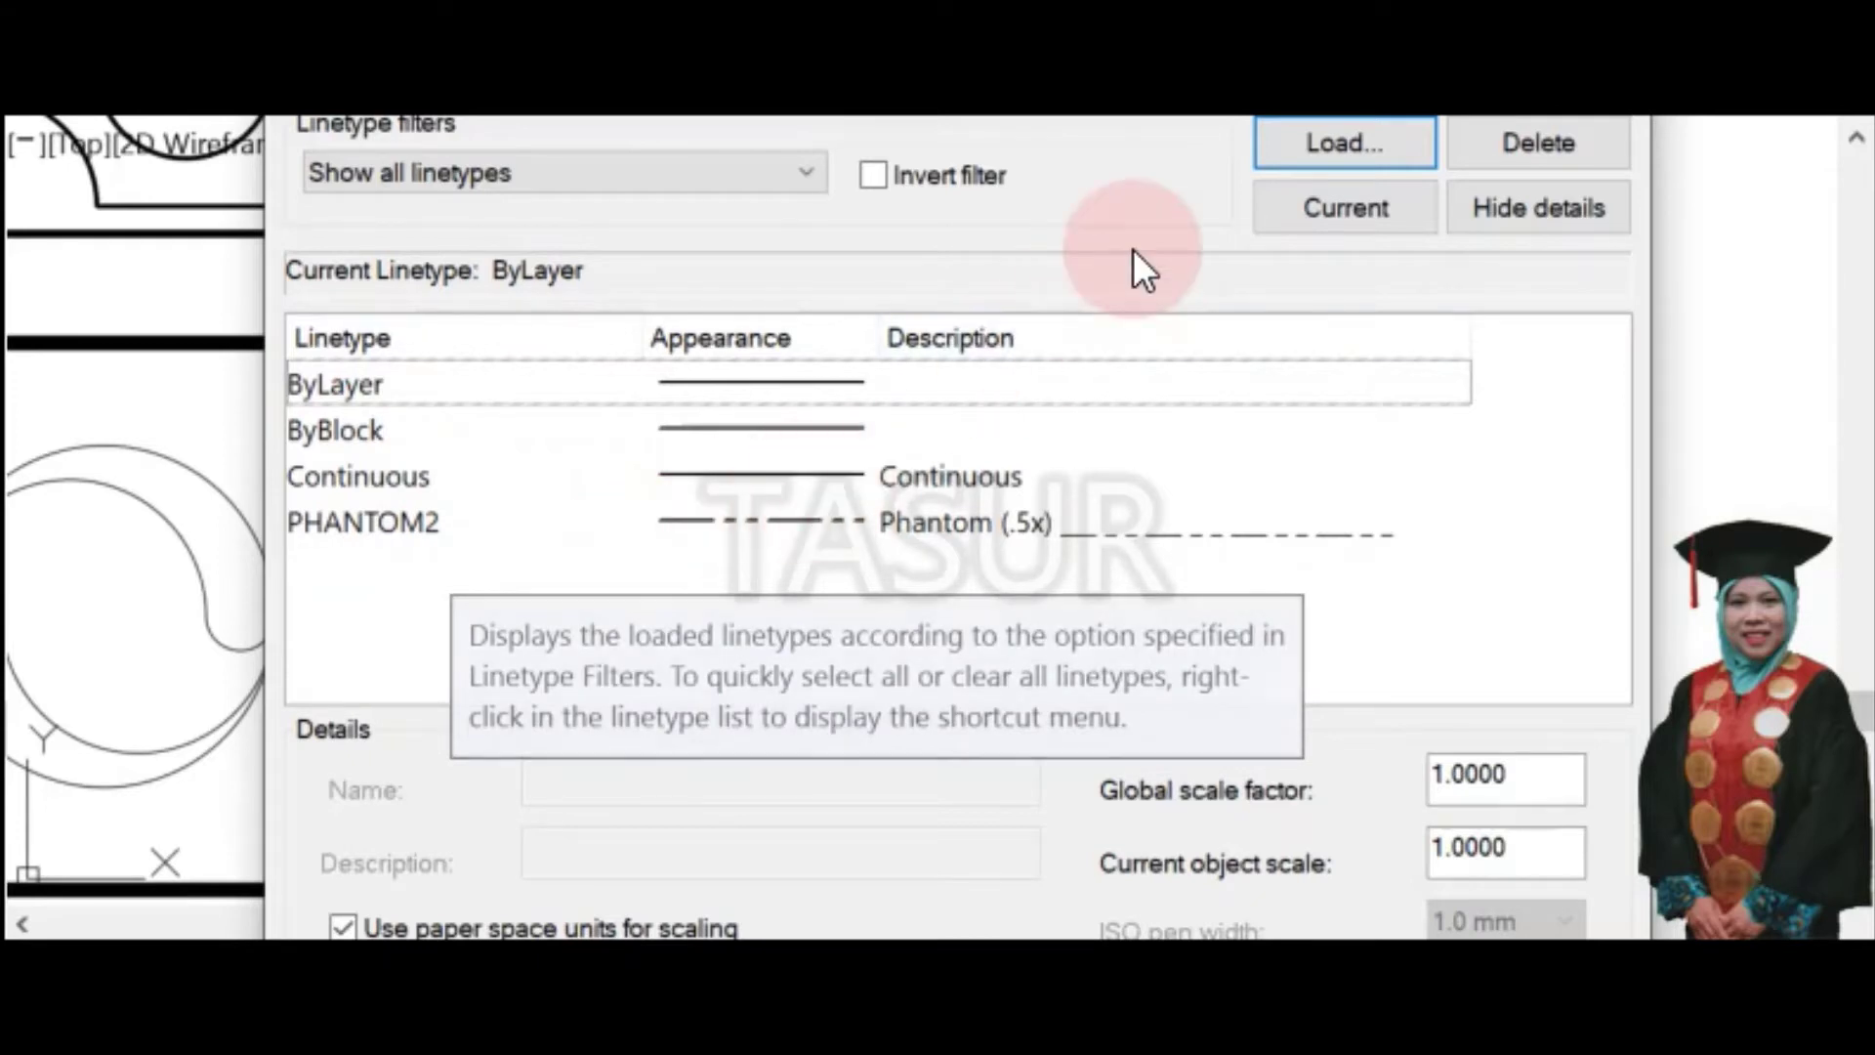
pyautogui.click(1309, 145)
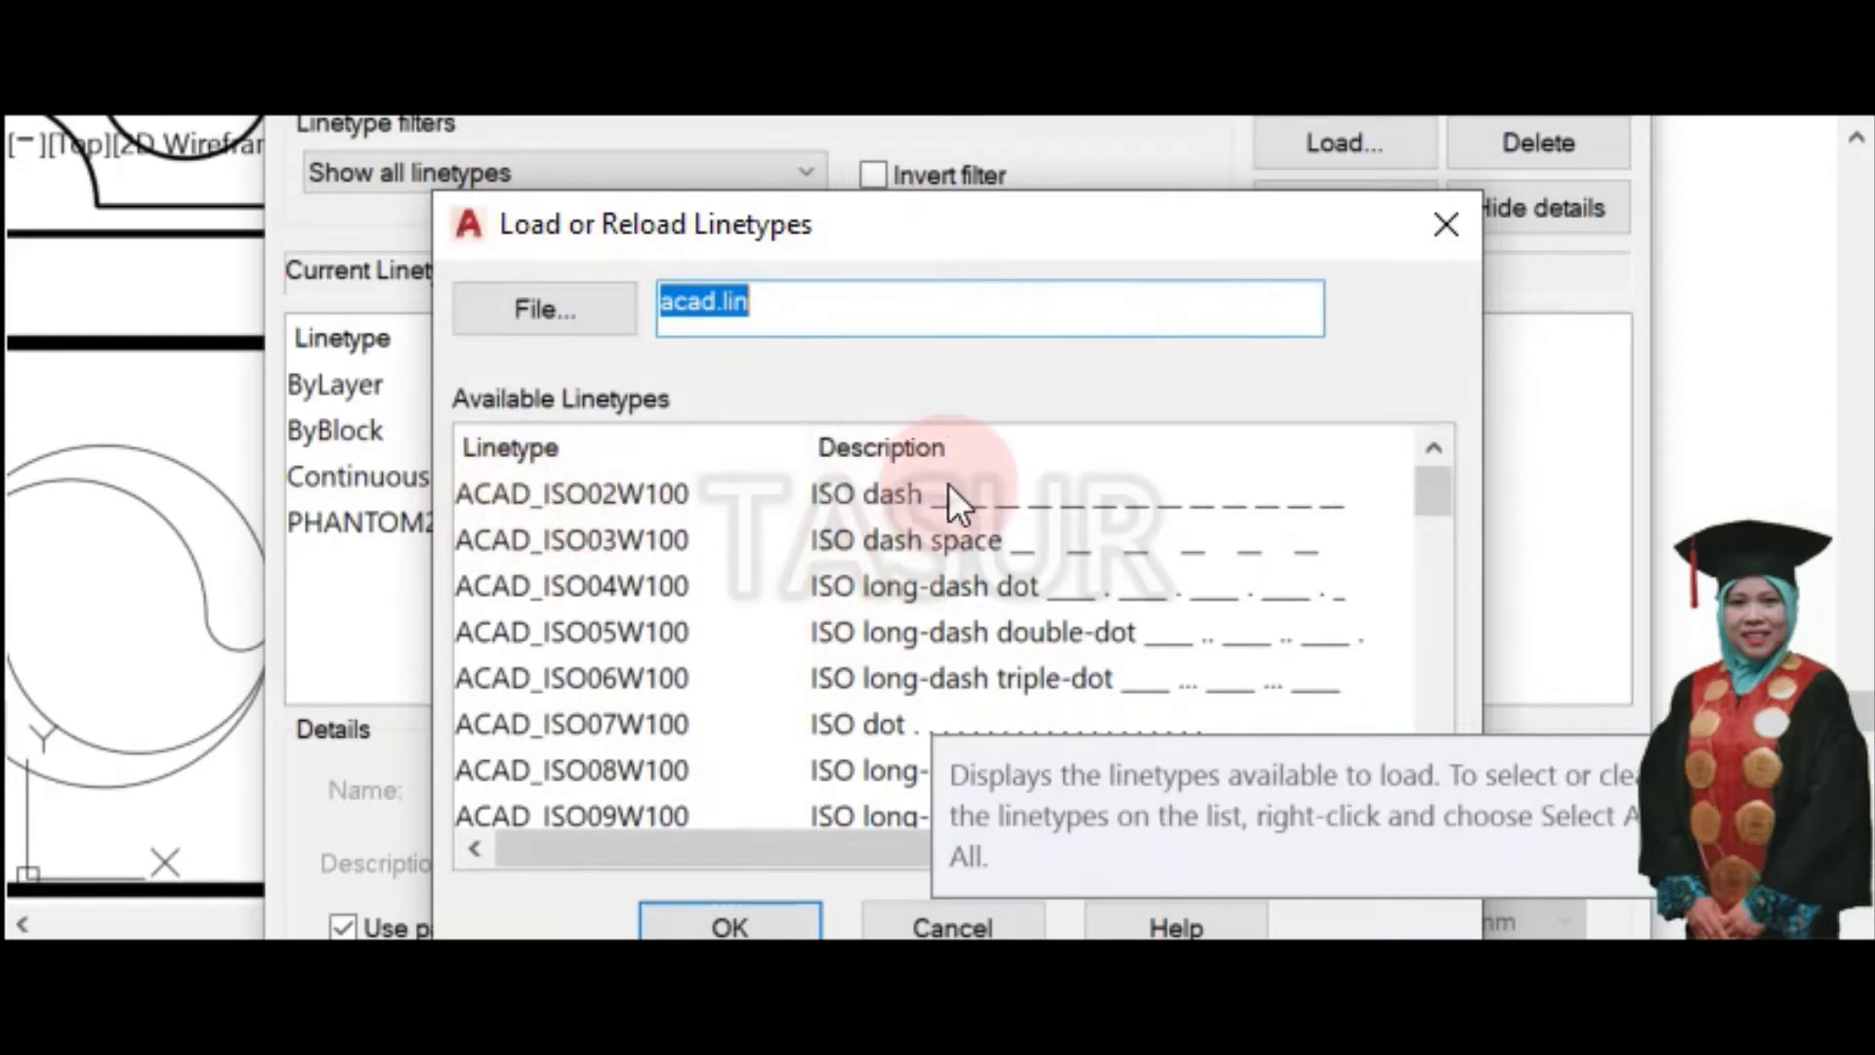
pyautogui.click(574, 492)
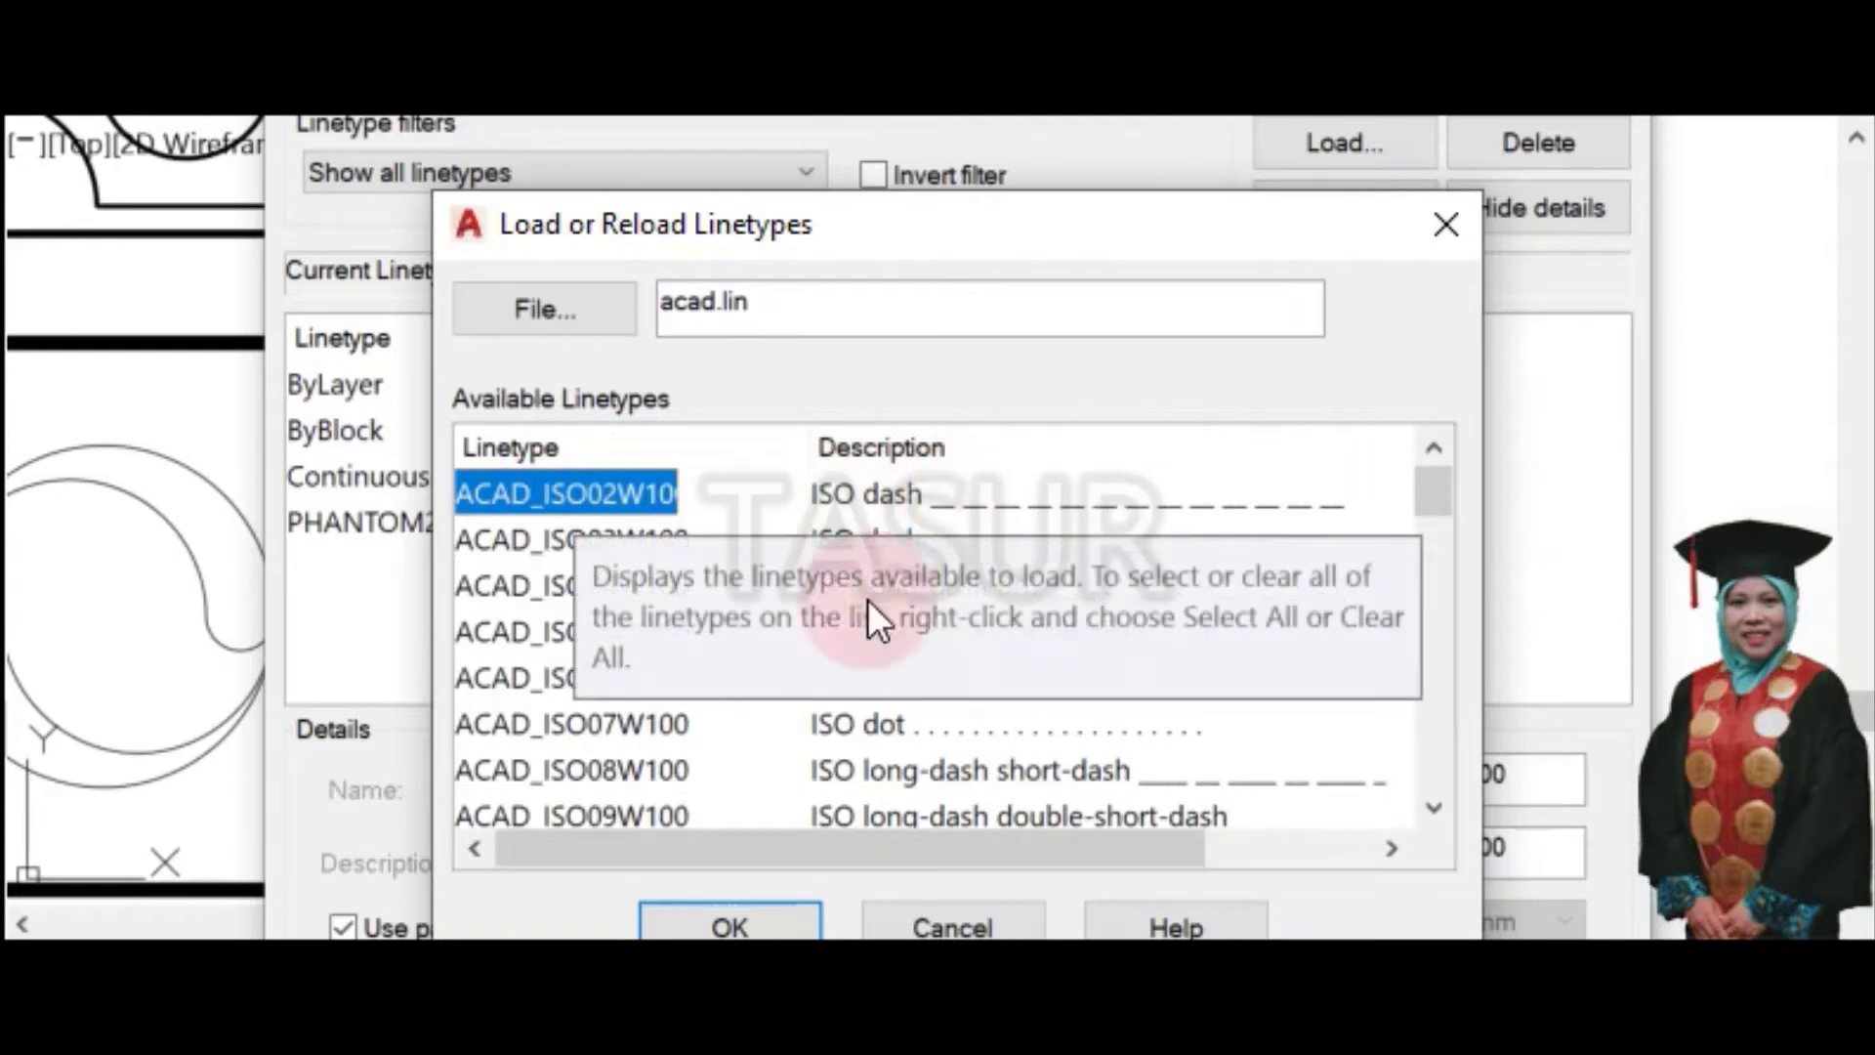
pyautogui.click(731, 928)
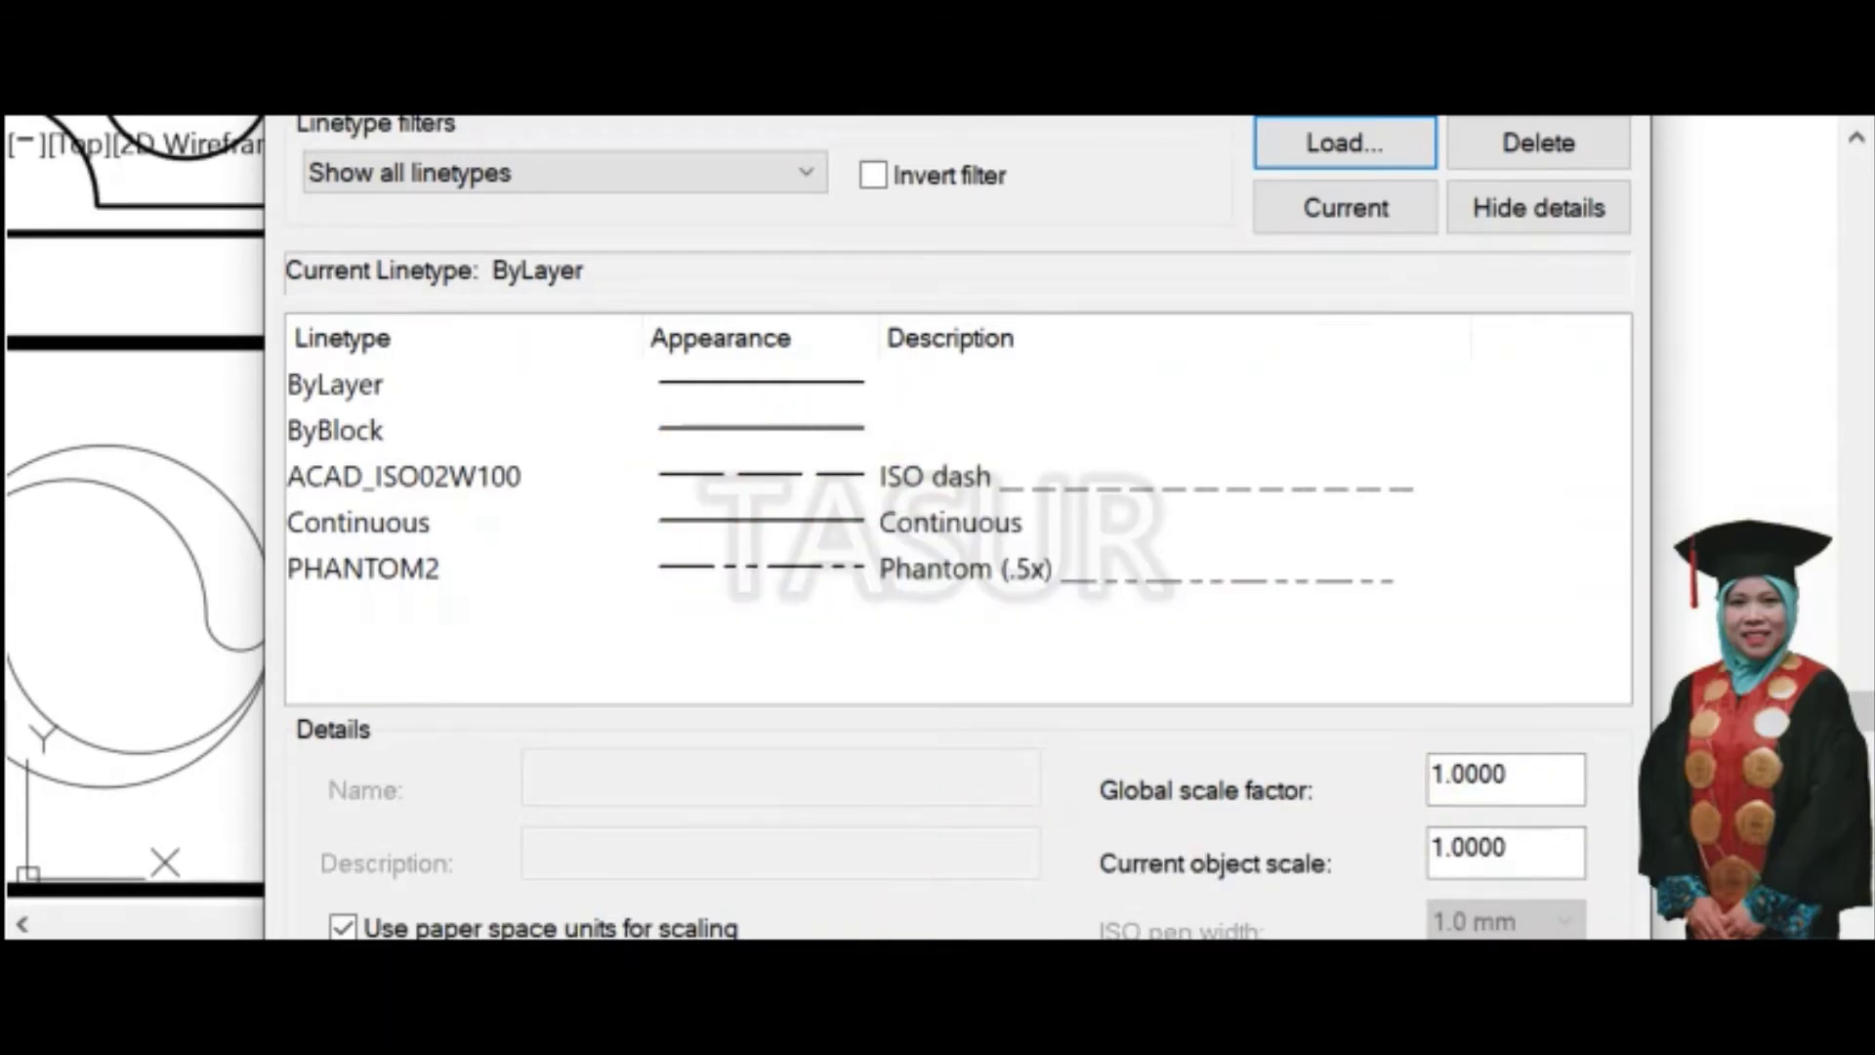
pyautogui.press('Return')
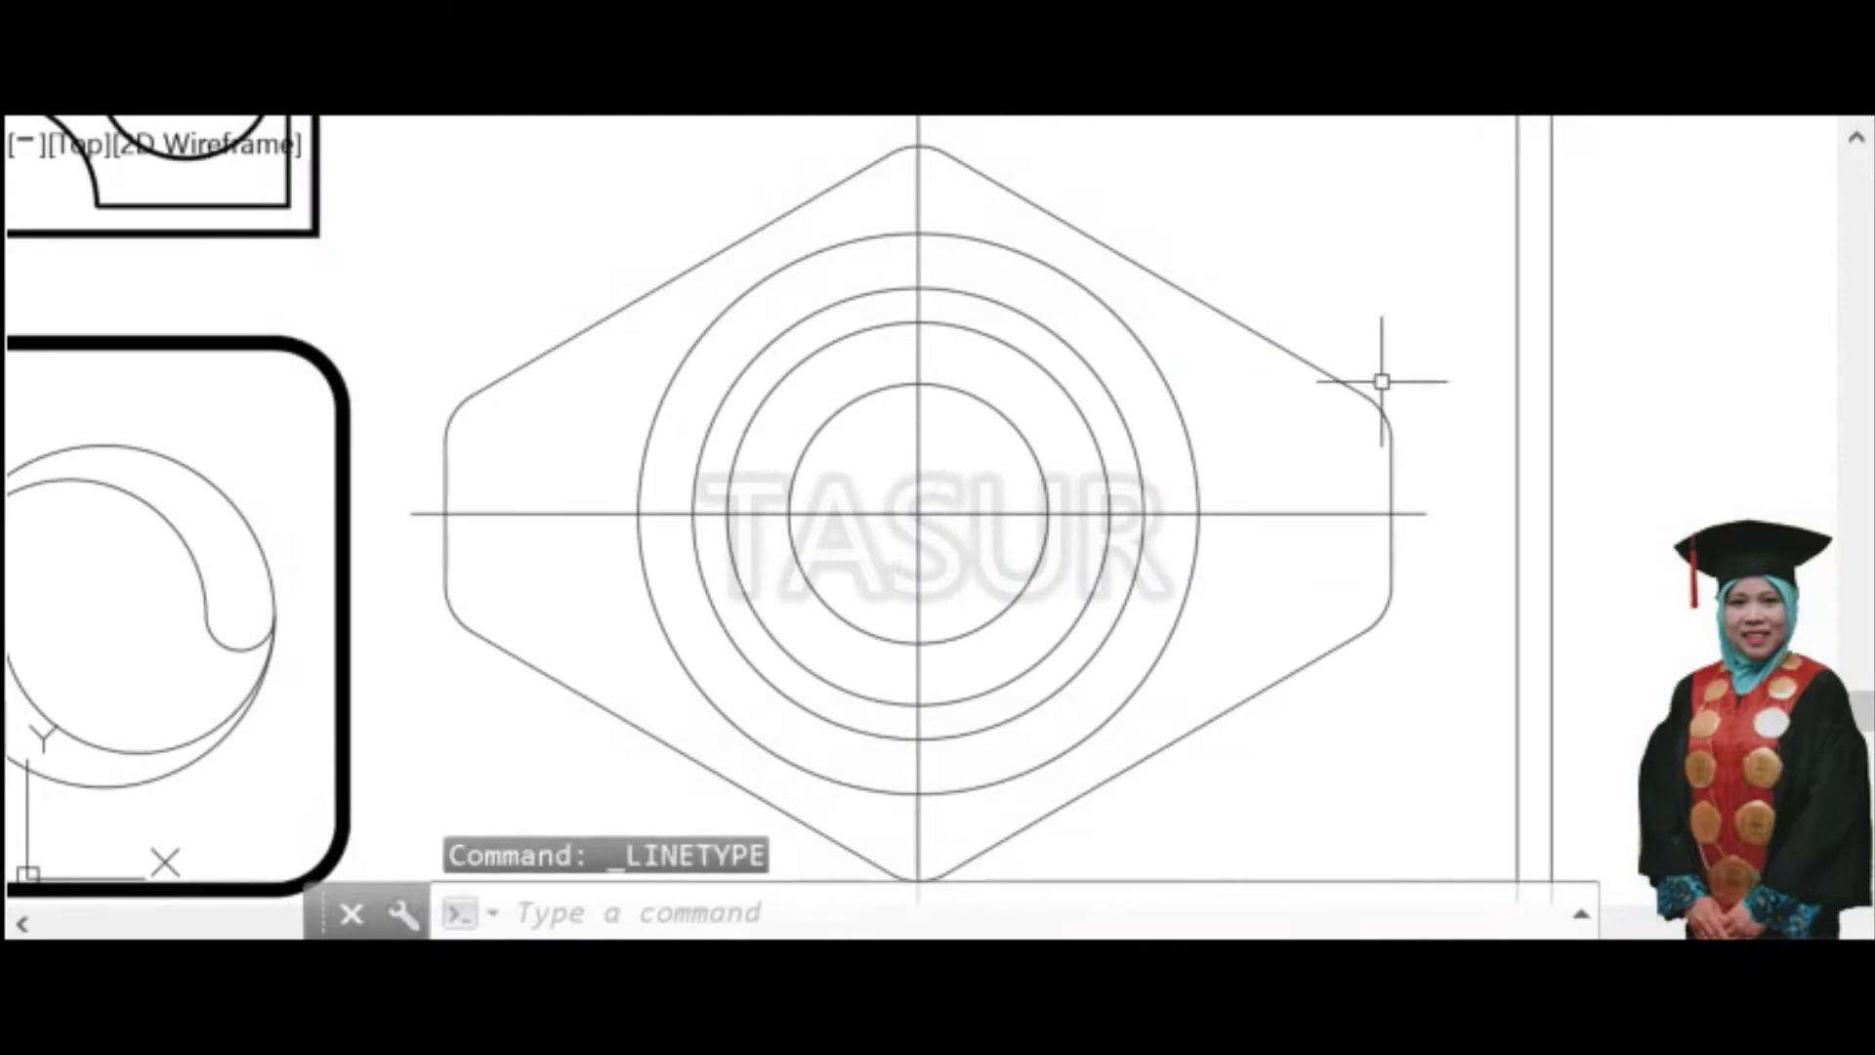
# Change the linetype of both centre lines and the two middle concentric circles to ACAD_ISO02W100
pyautogui.click(1277, 514)
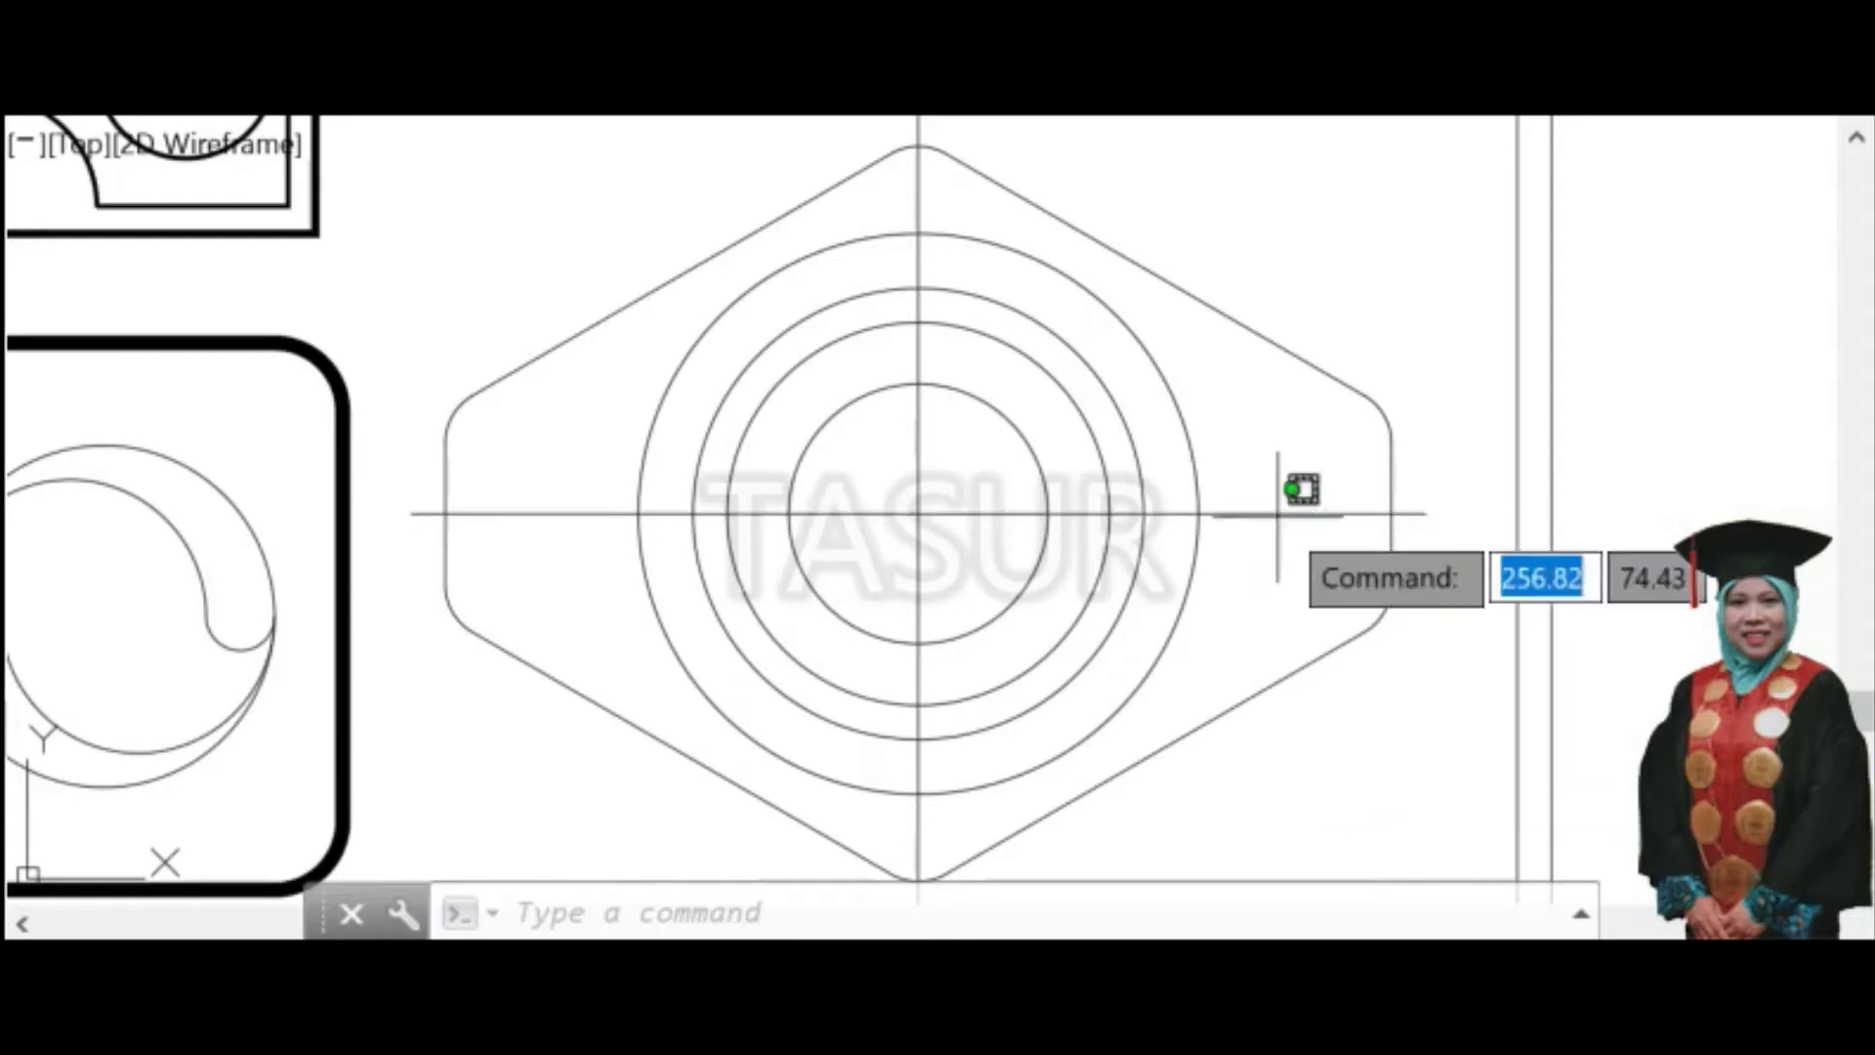
pyautogui.click(918, 428)
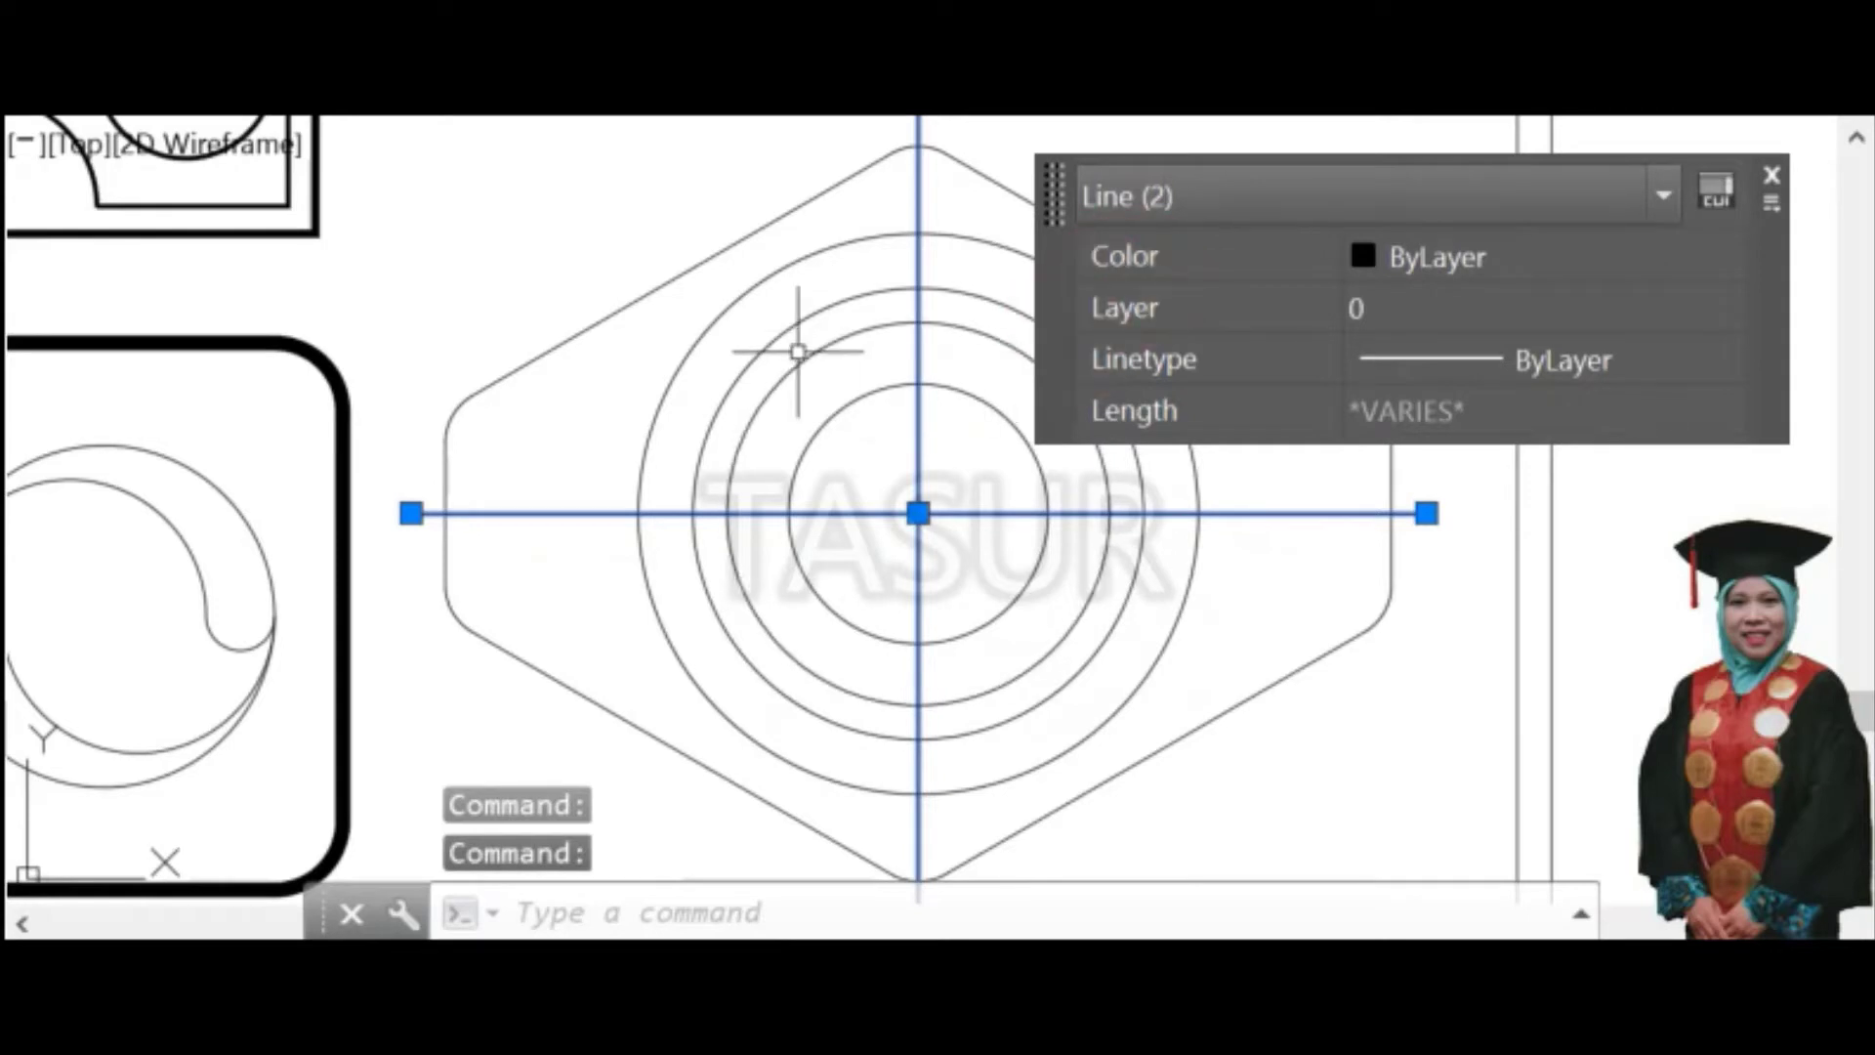
pyautogui.click(767, 393)
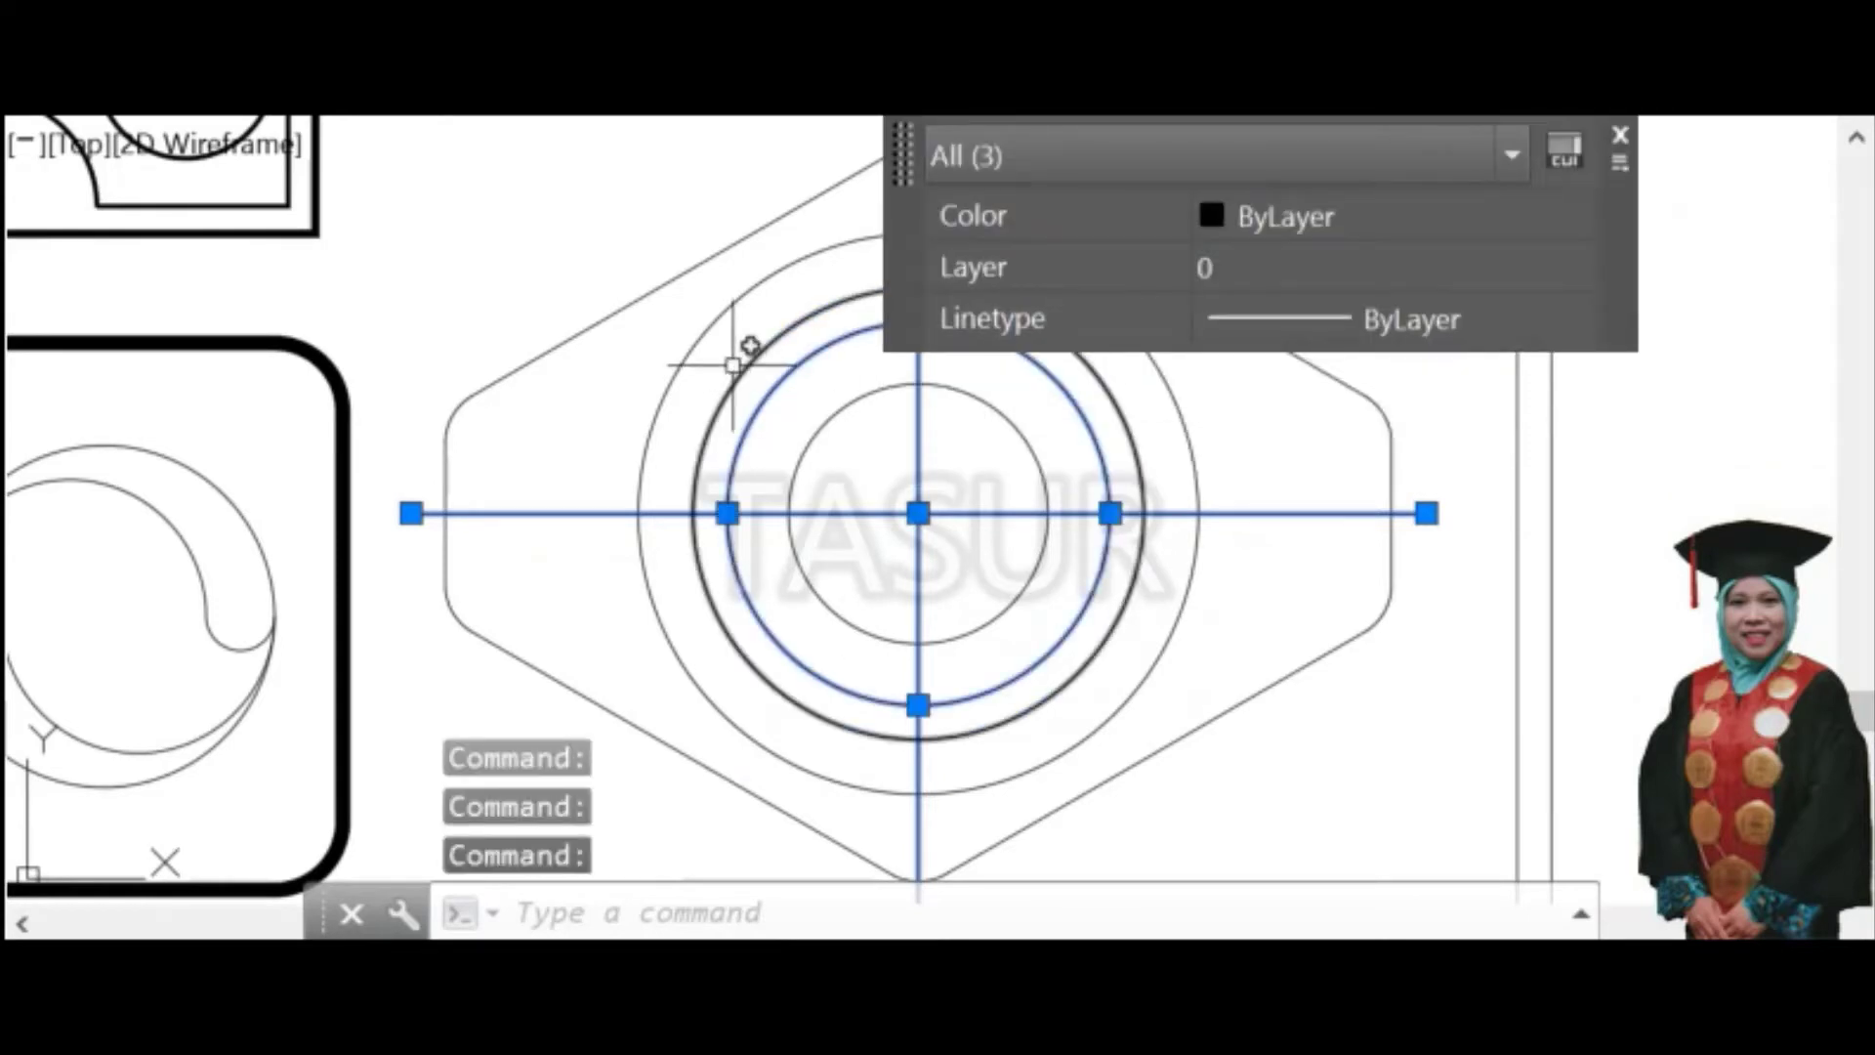
pyautogui.click(739, 373)
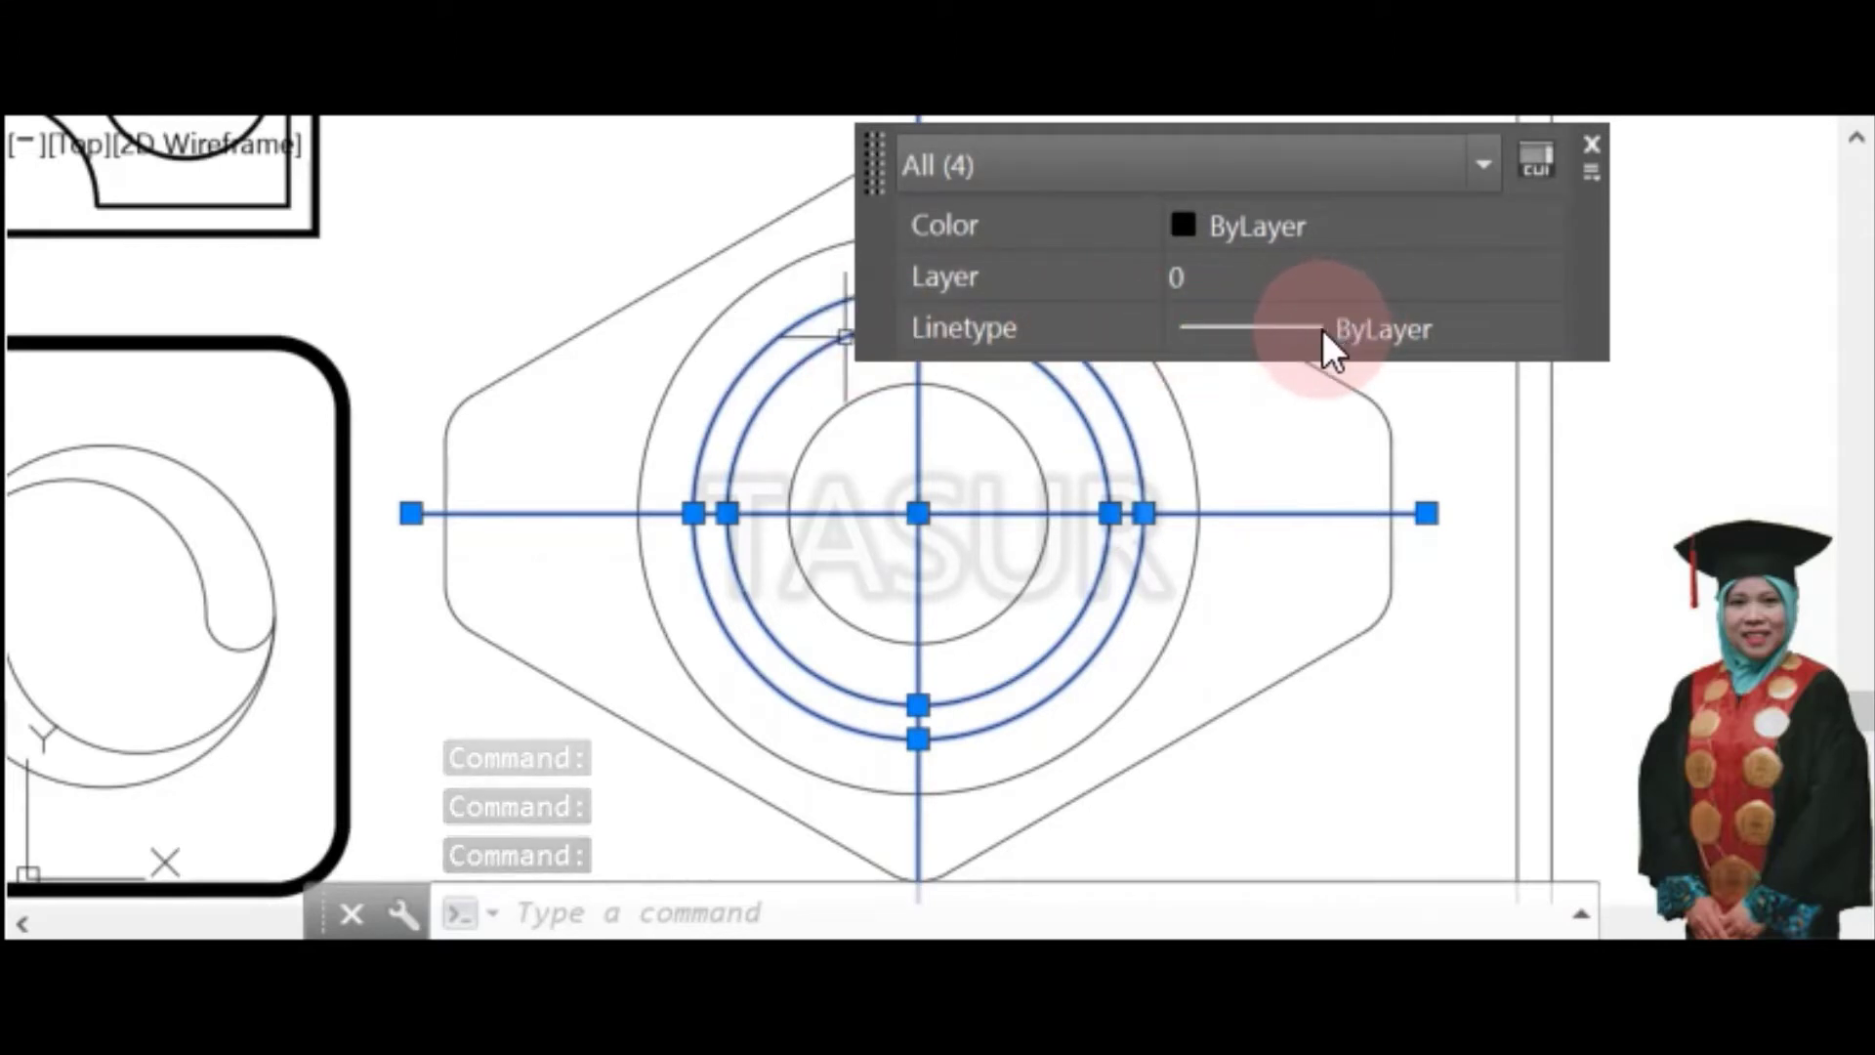
pyautogui.click(1358, 329)
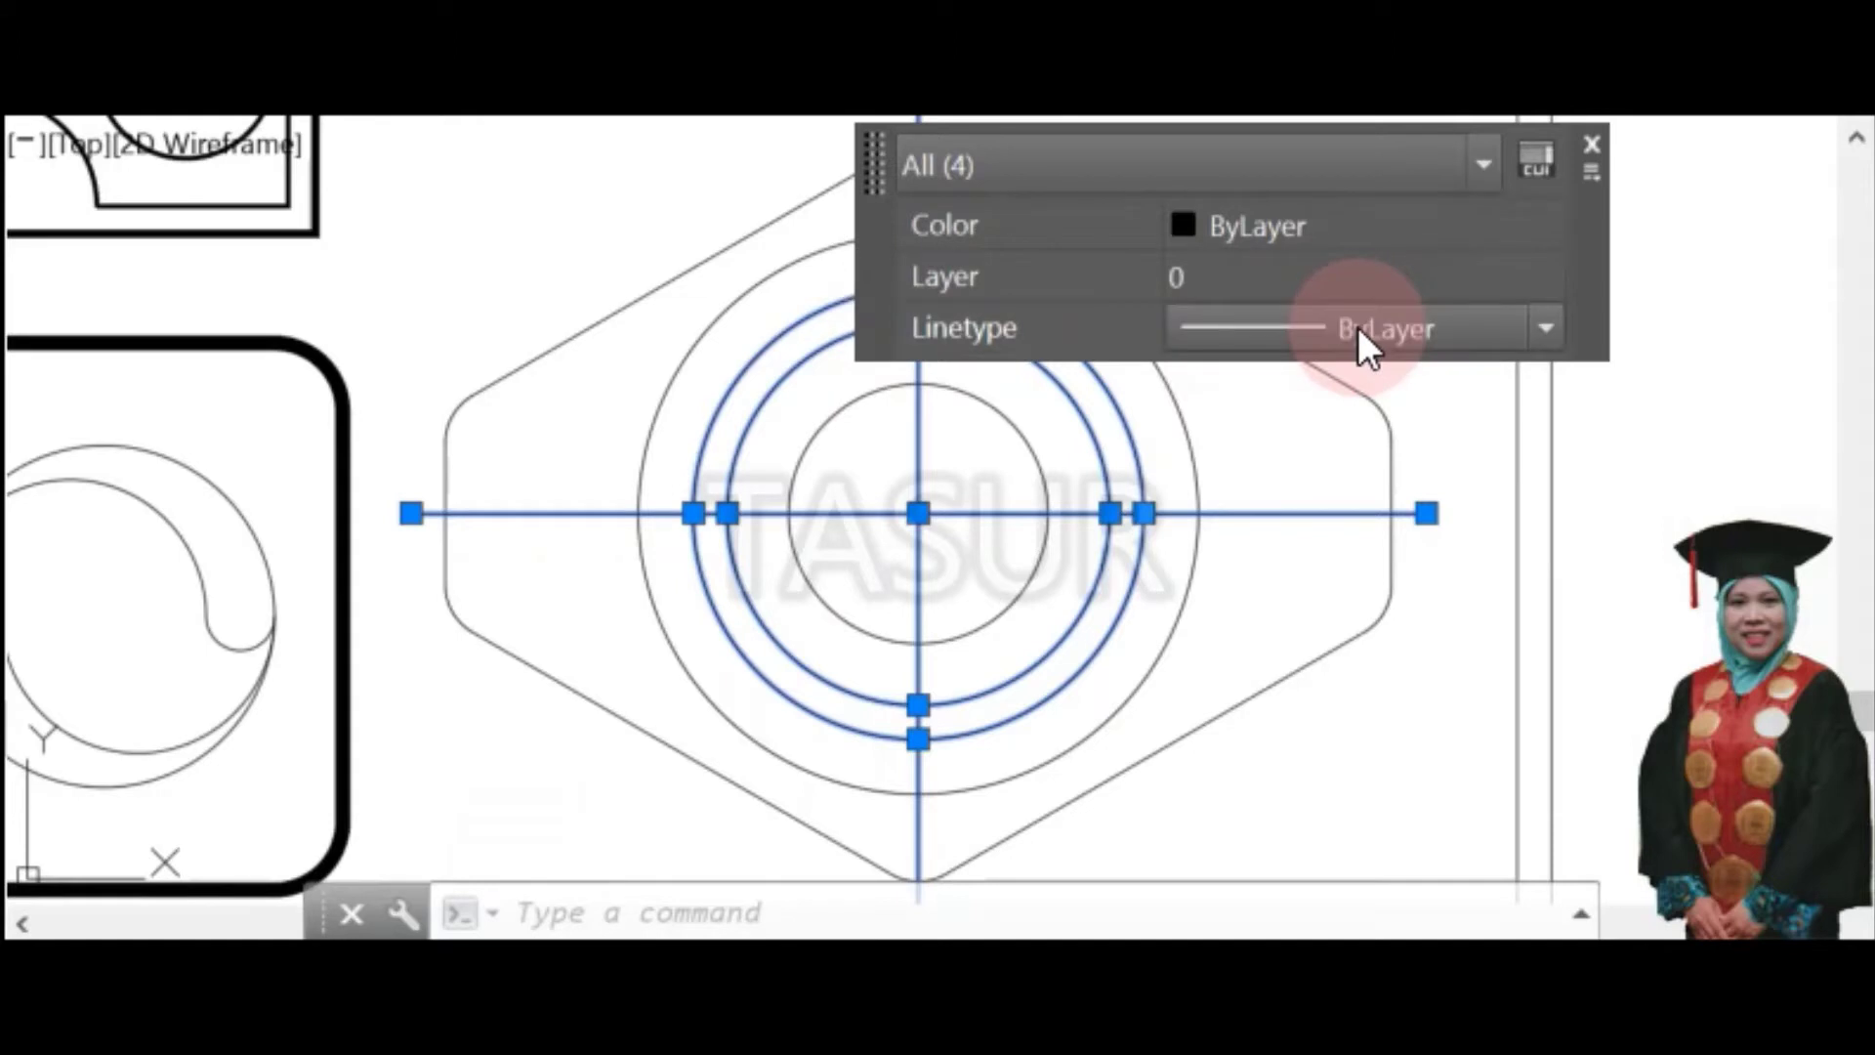
pyautogui.click(1492, 323)
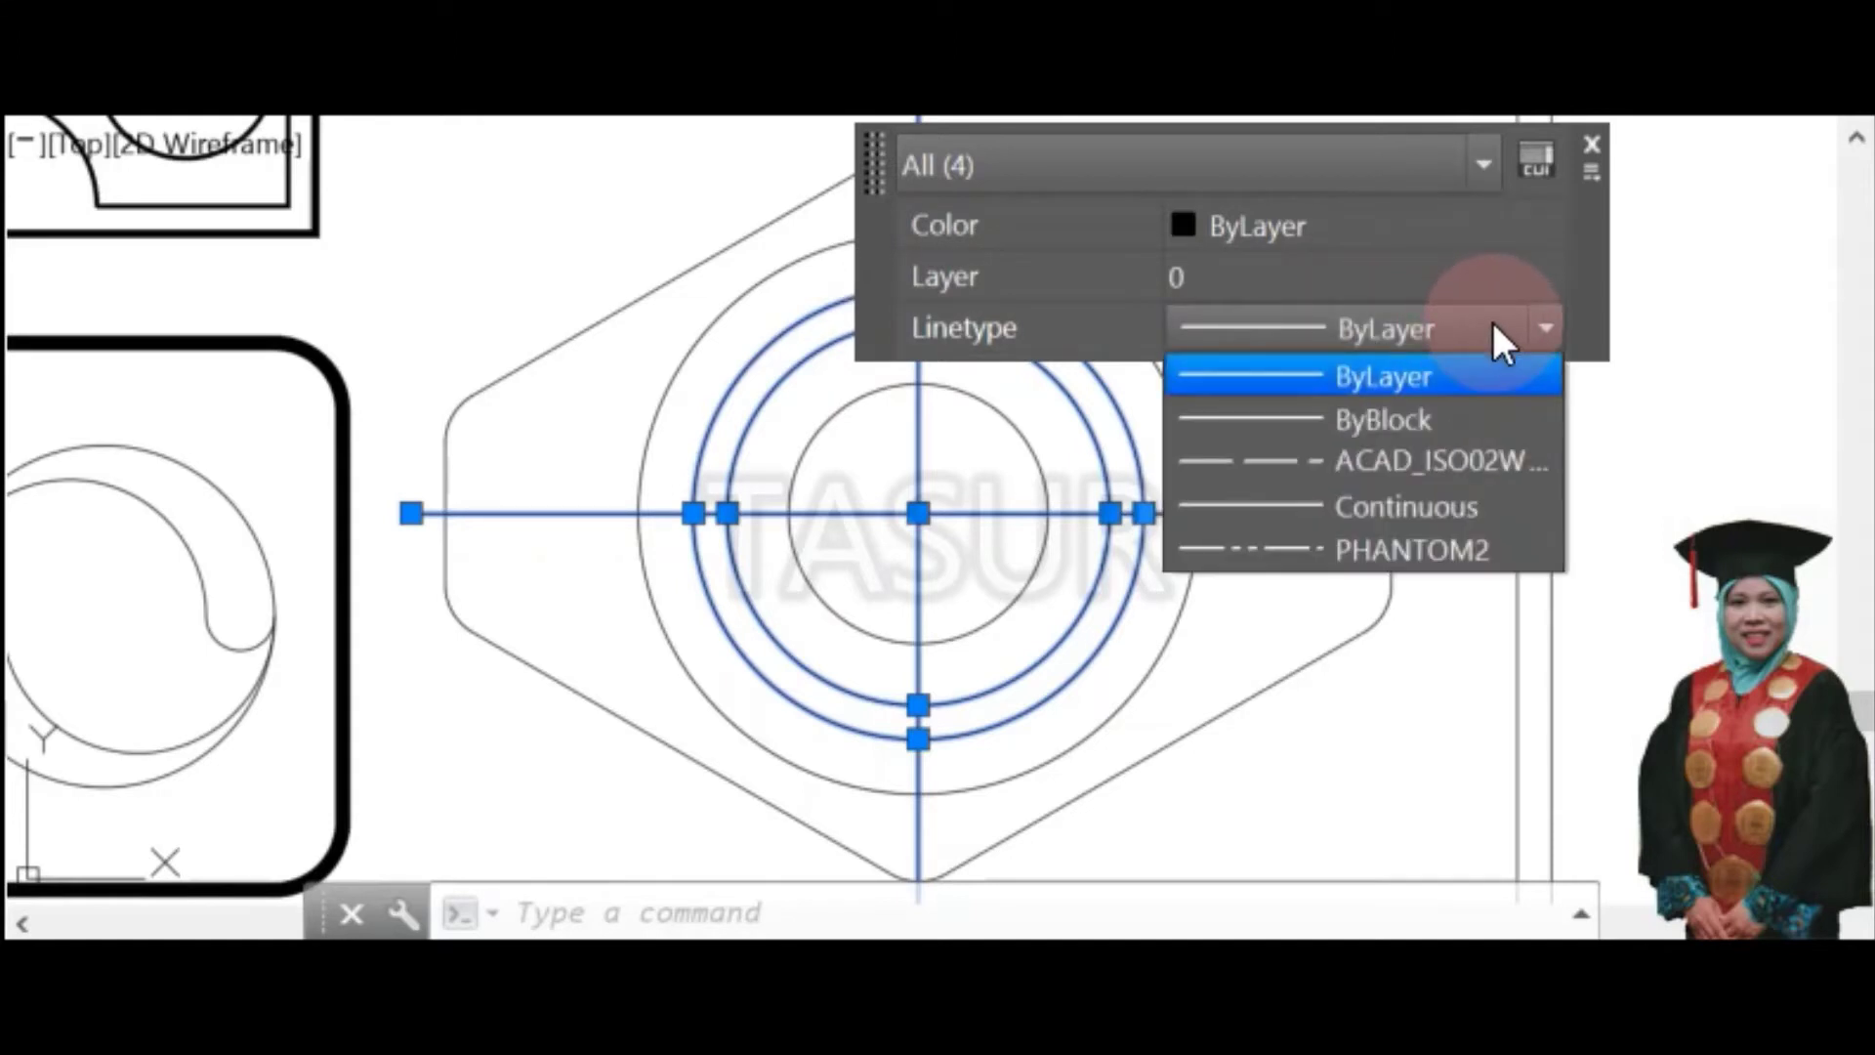
pyautogui.click(1315, 455)
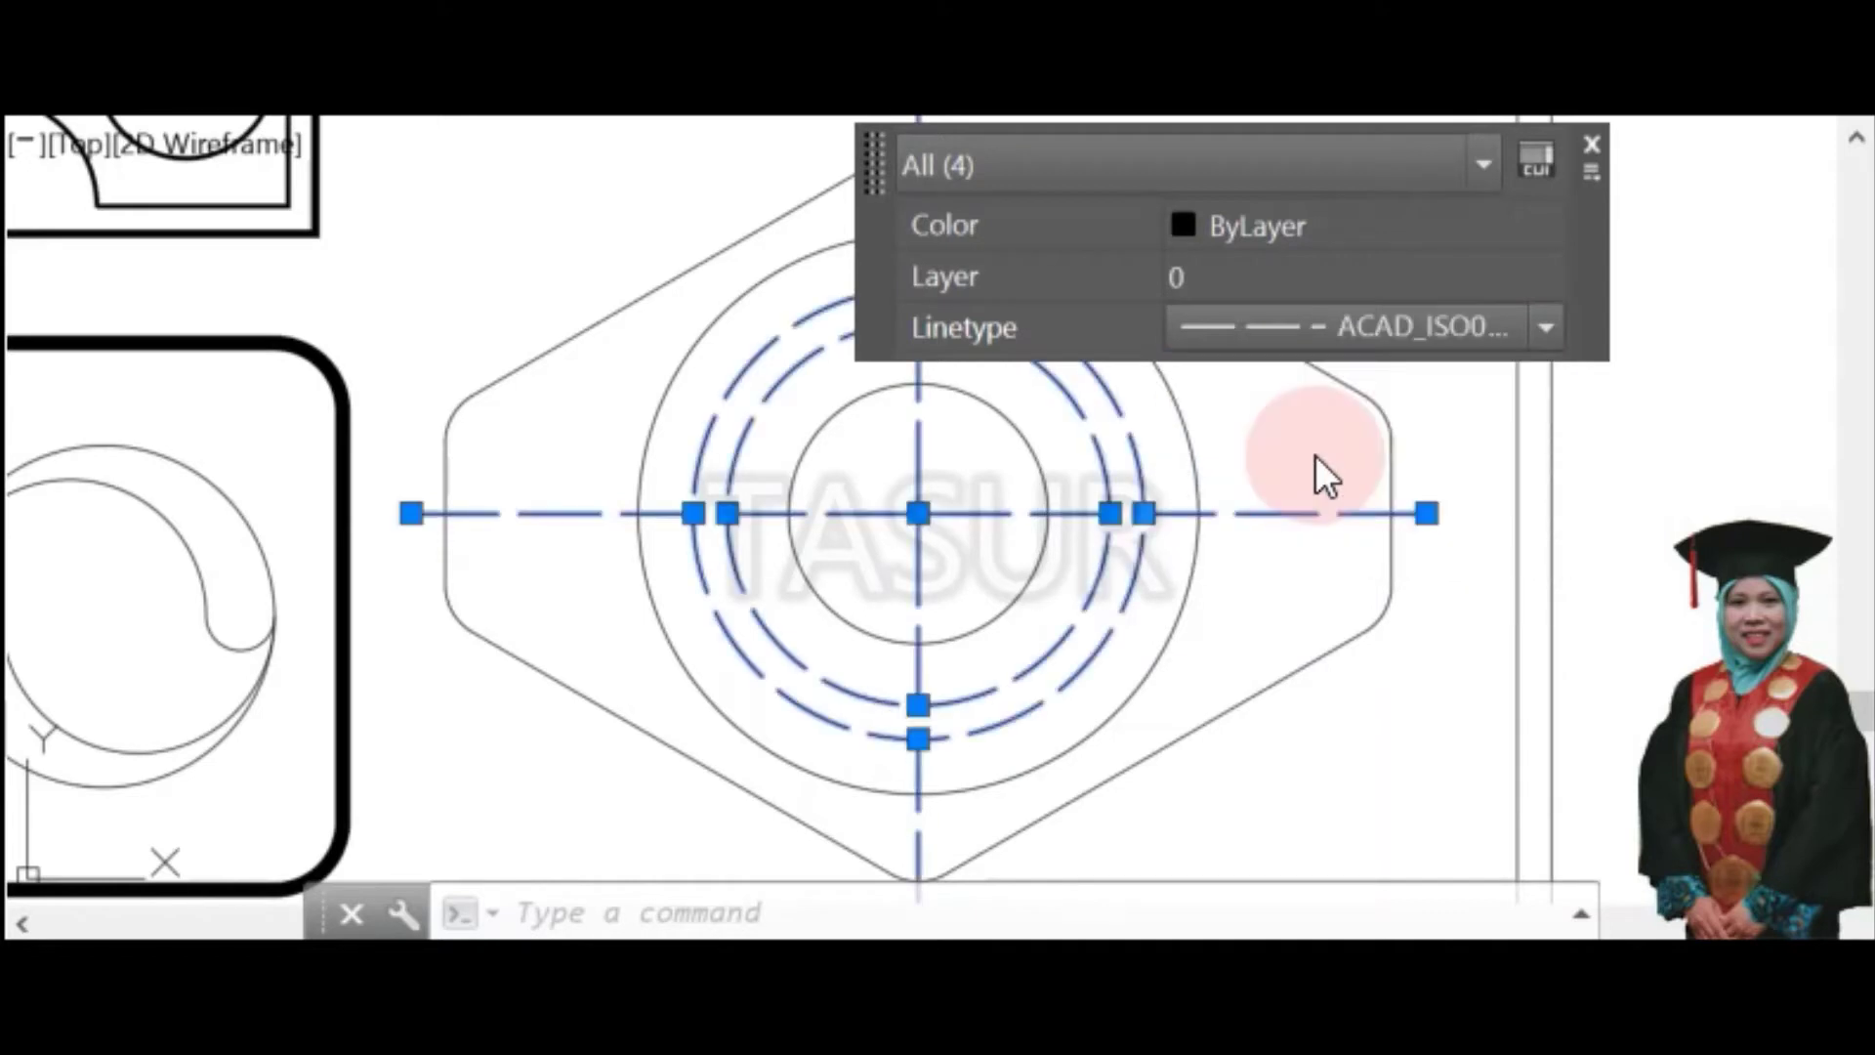
pyautogui.press('Escape')
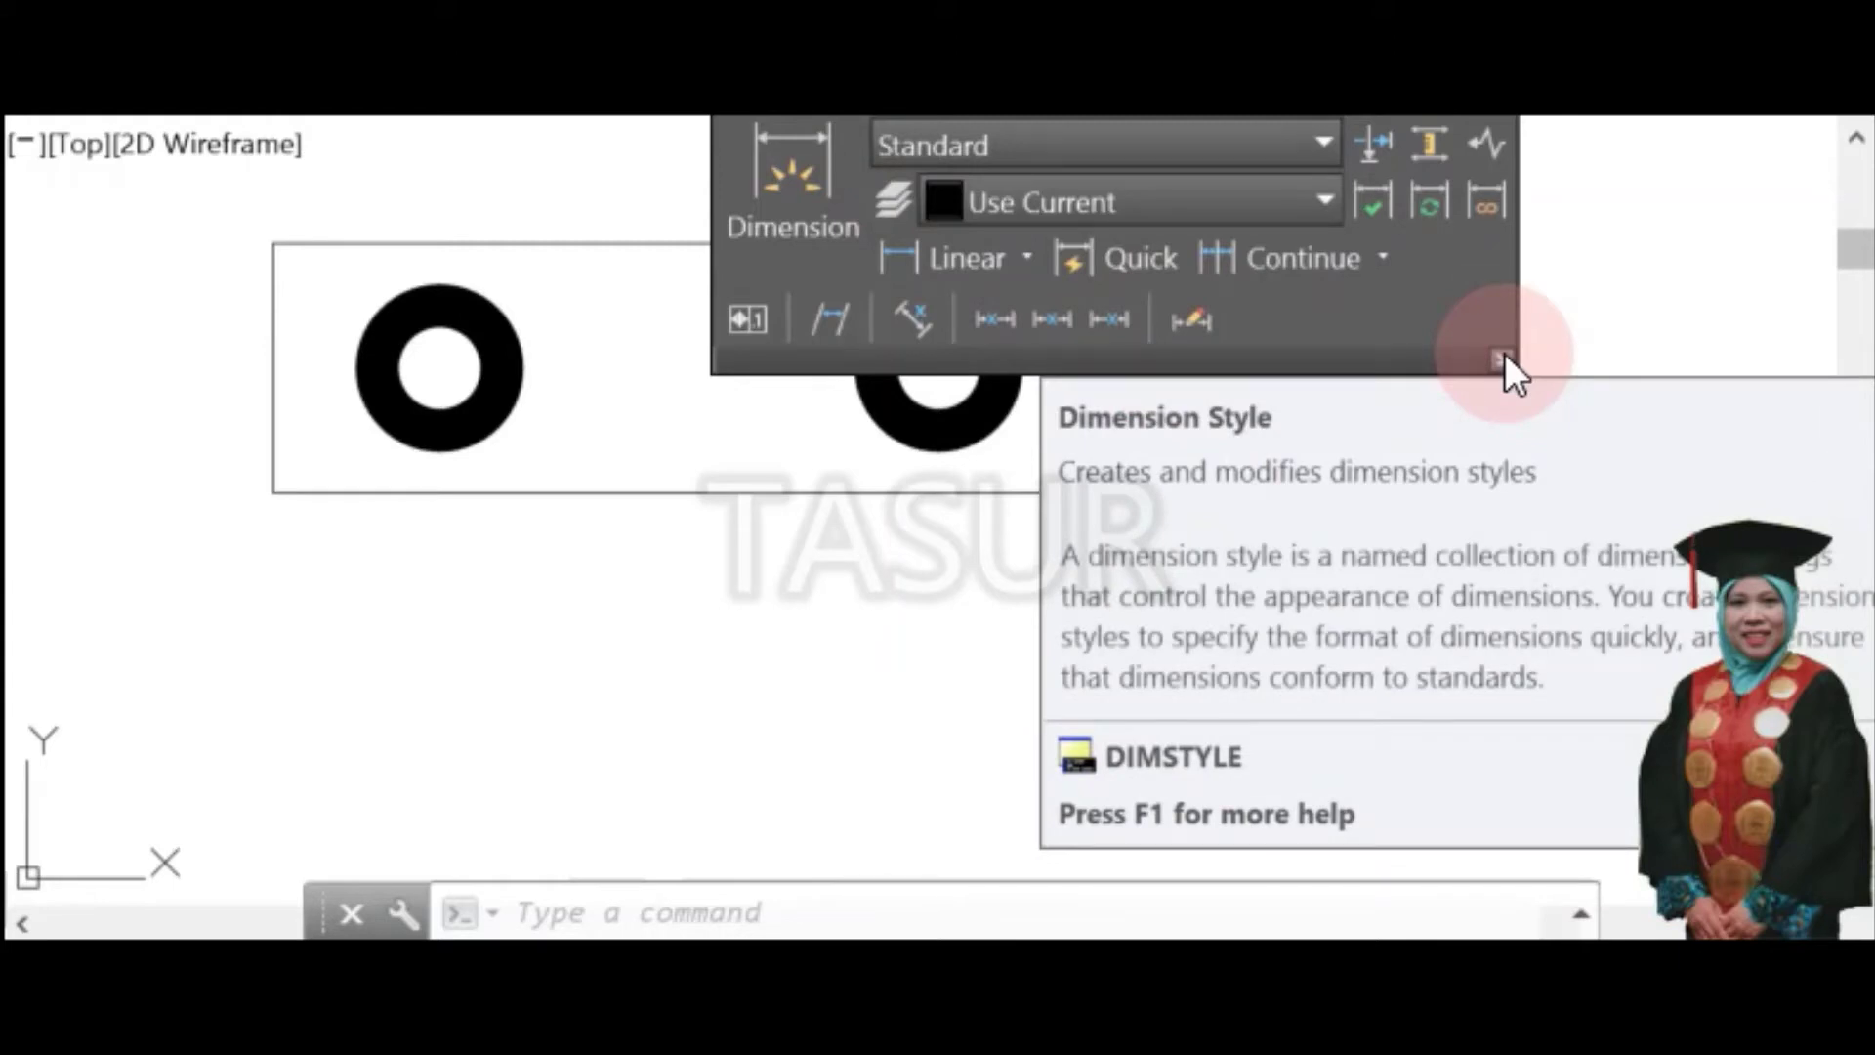
# Modify the Standard dimension style to use a text height of 2.5 and text aligned with the dimension line
pyautogui.click(1504, 353)
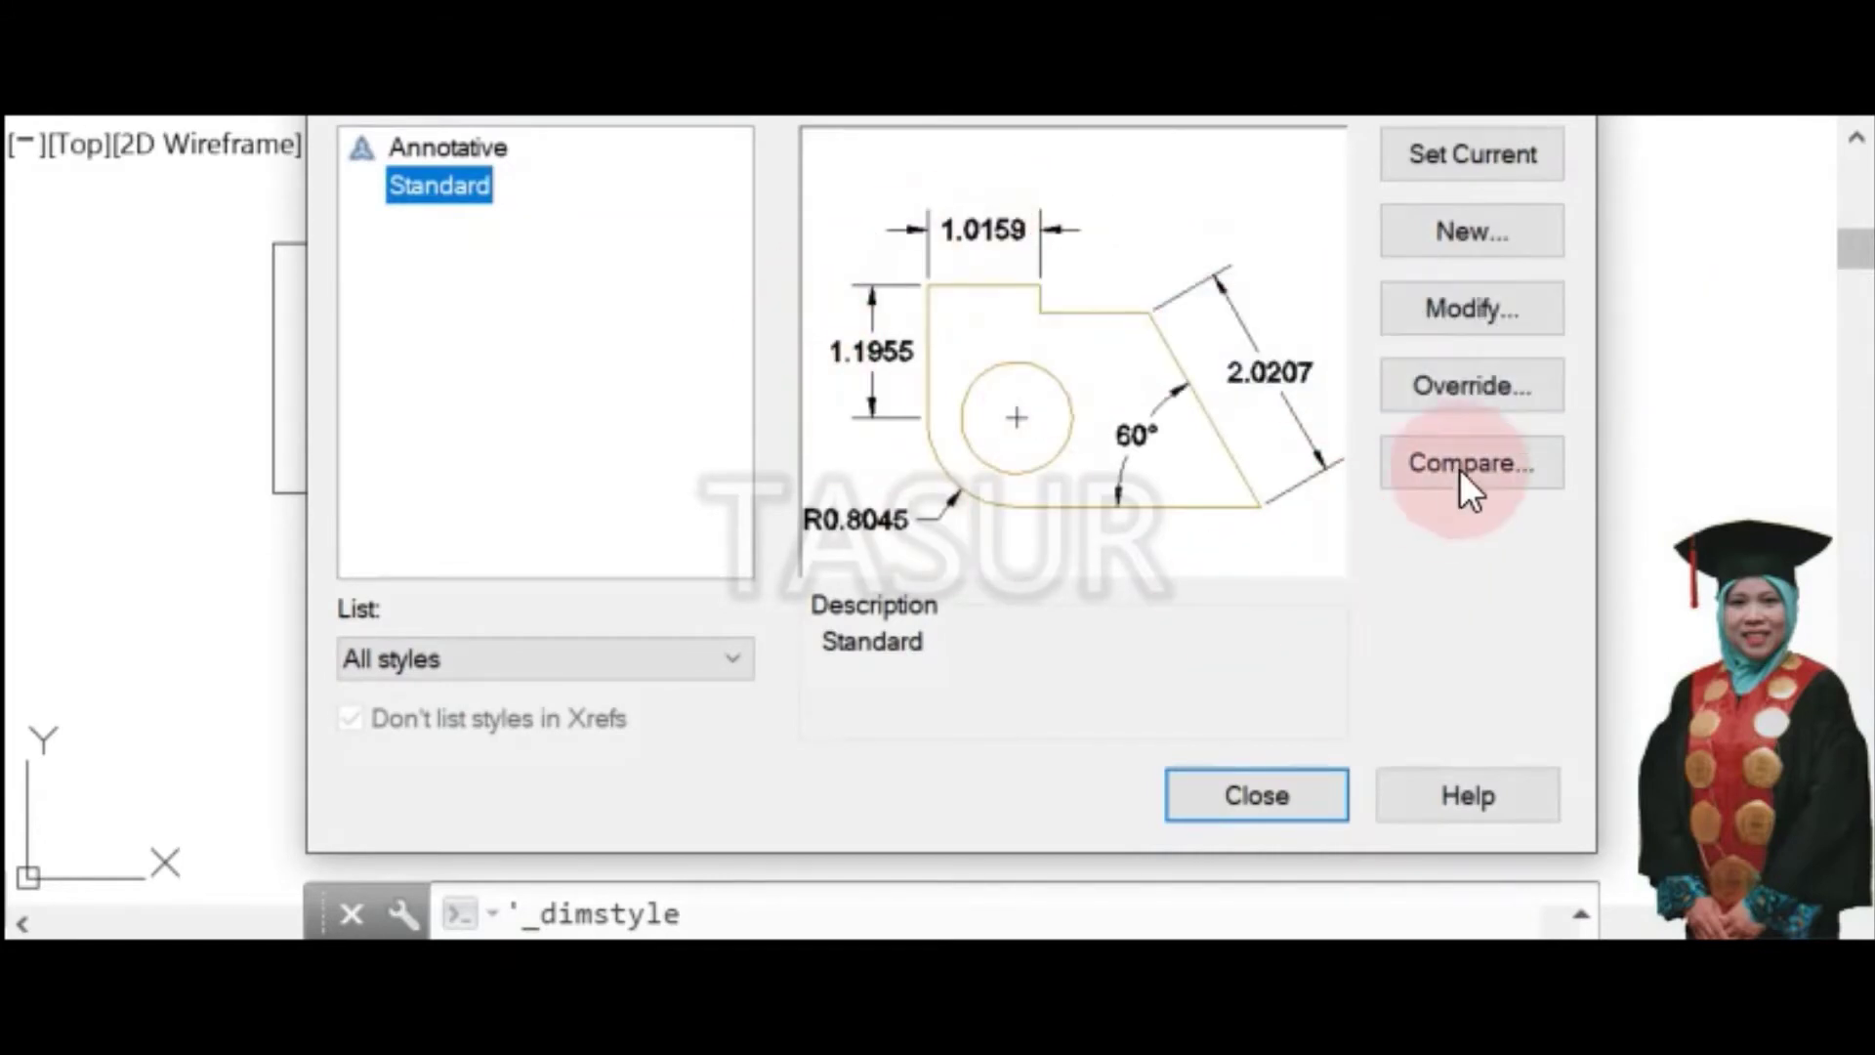
pyautogui.click(1485, 303)
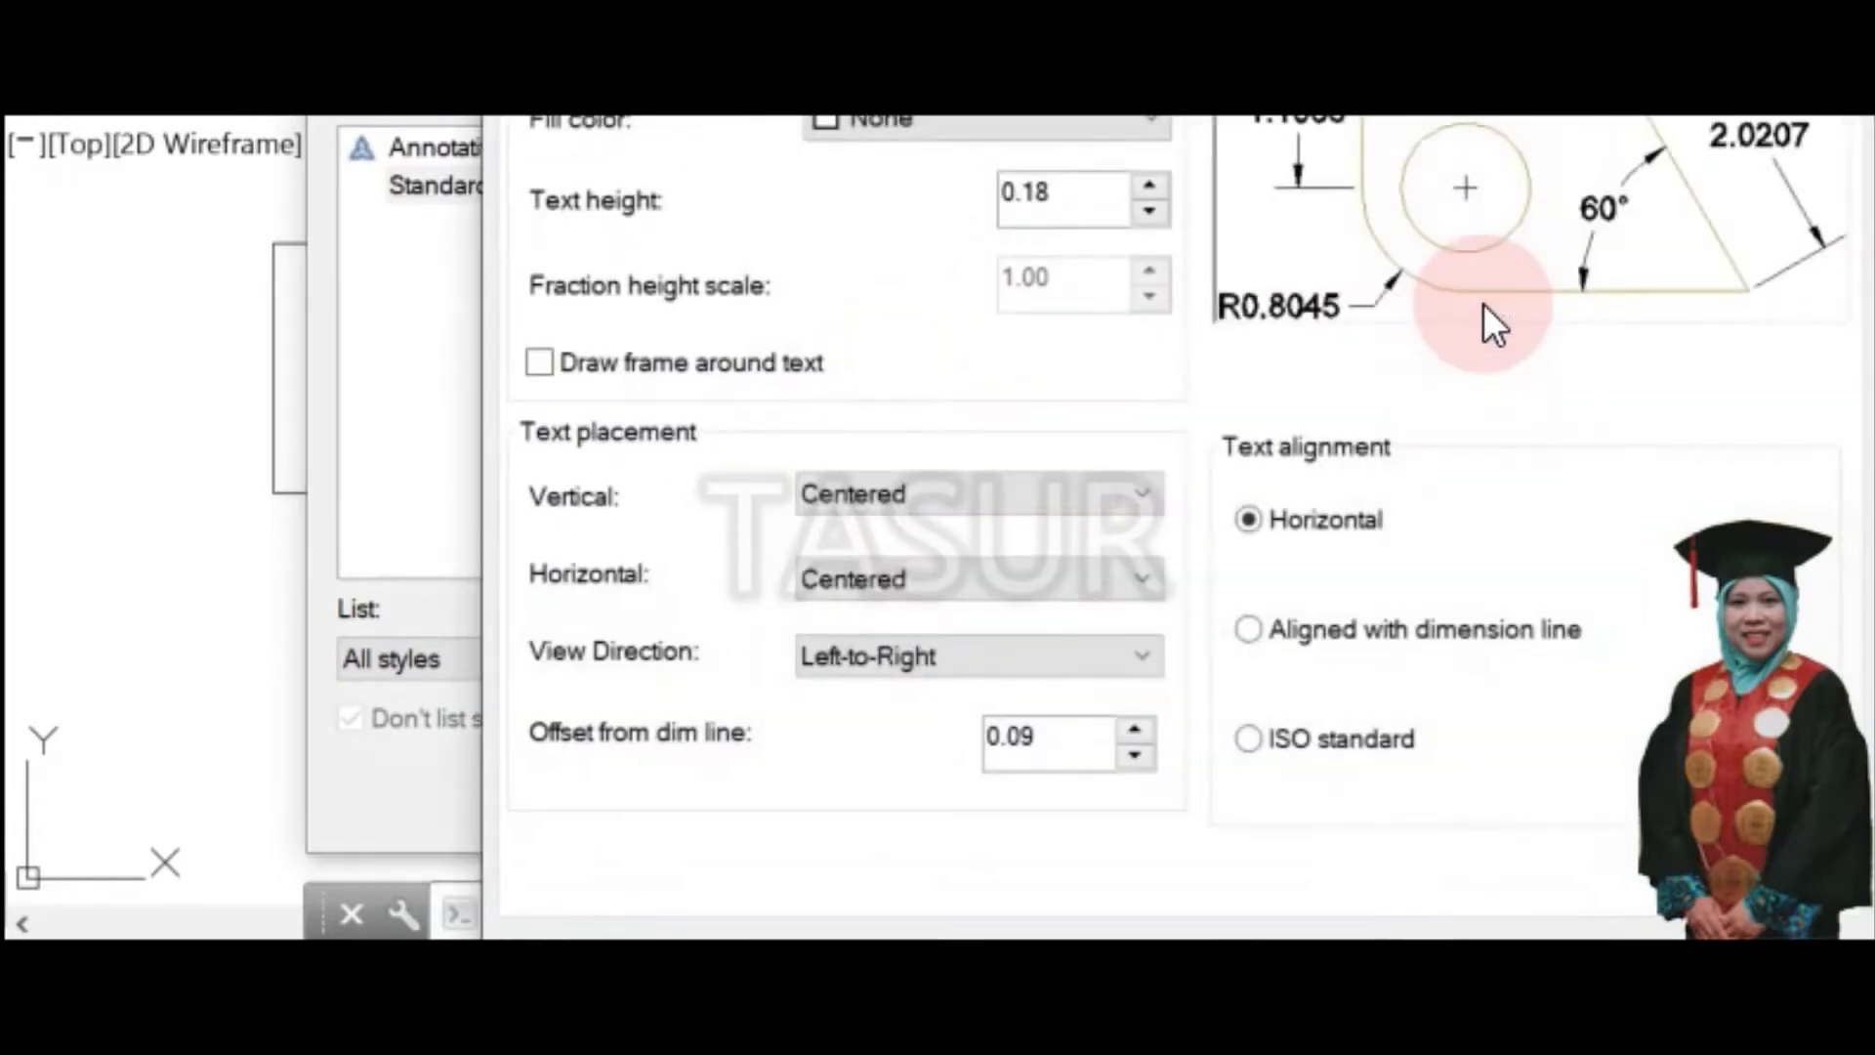
pyautogui.moveTo(1172, 0)
pyautogui.mouseDown()
pyautogui.moveTo(890, 46)
pyautogui.moveTo(860, 108)
pyautogui.moveTo(853, 79)
pyautogui.mouseUp()
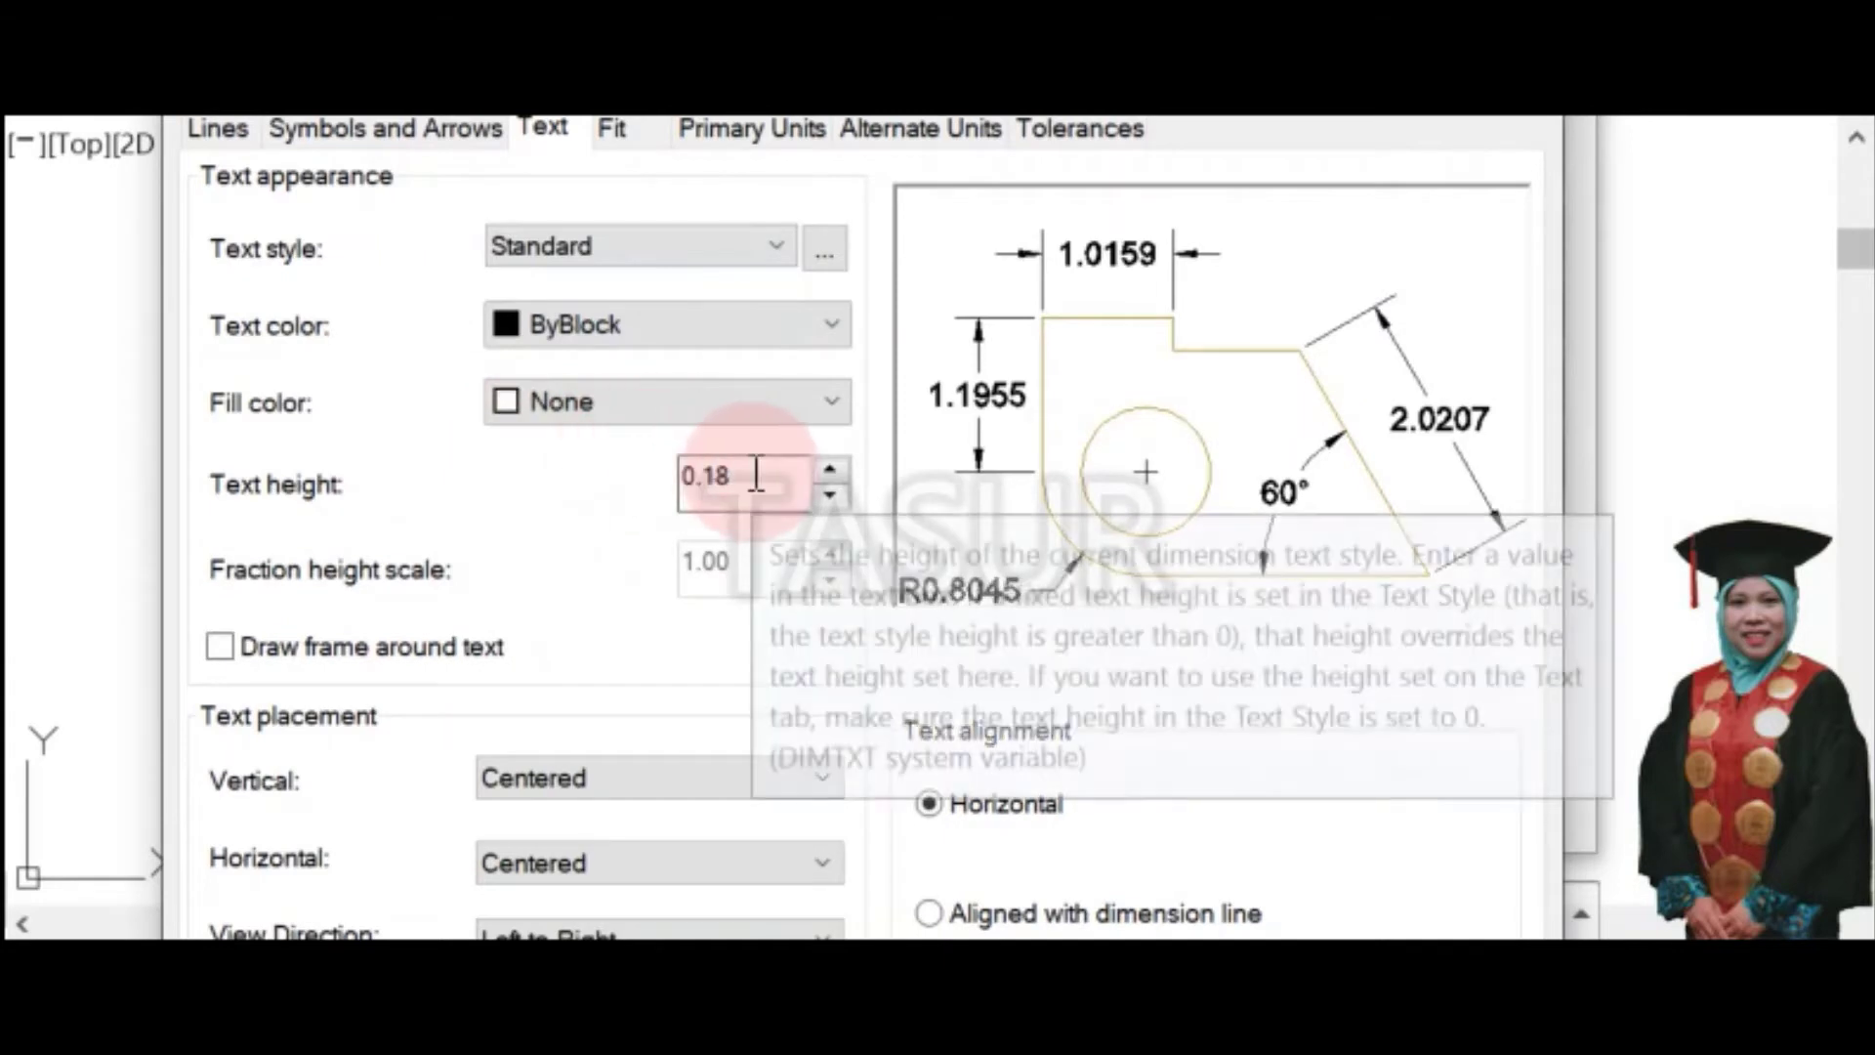
pyautogui.click(649, 488)
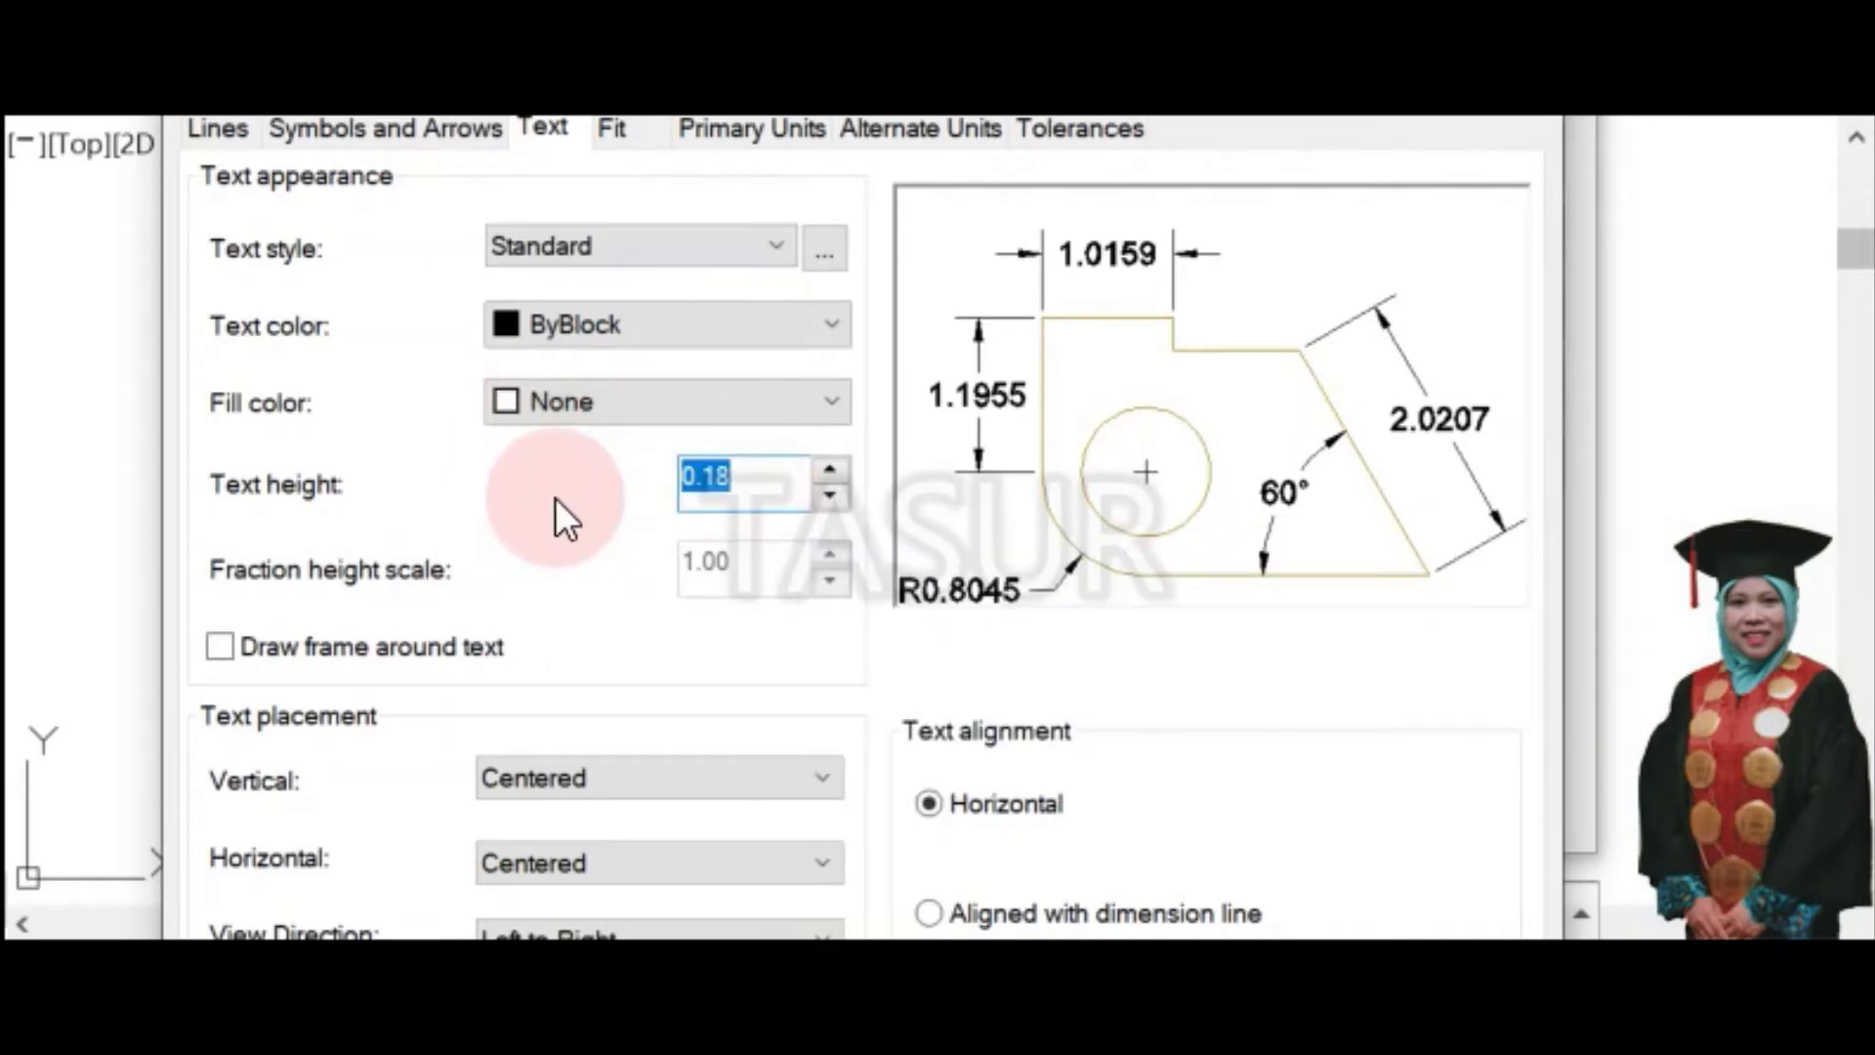
pyautogui.write('2.5')
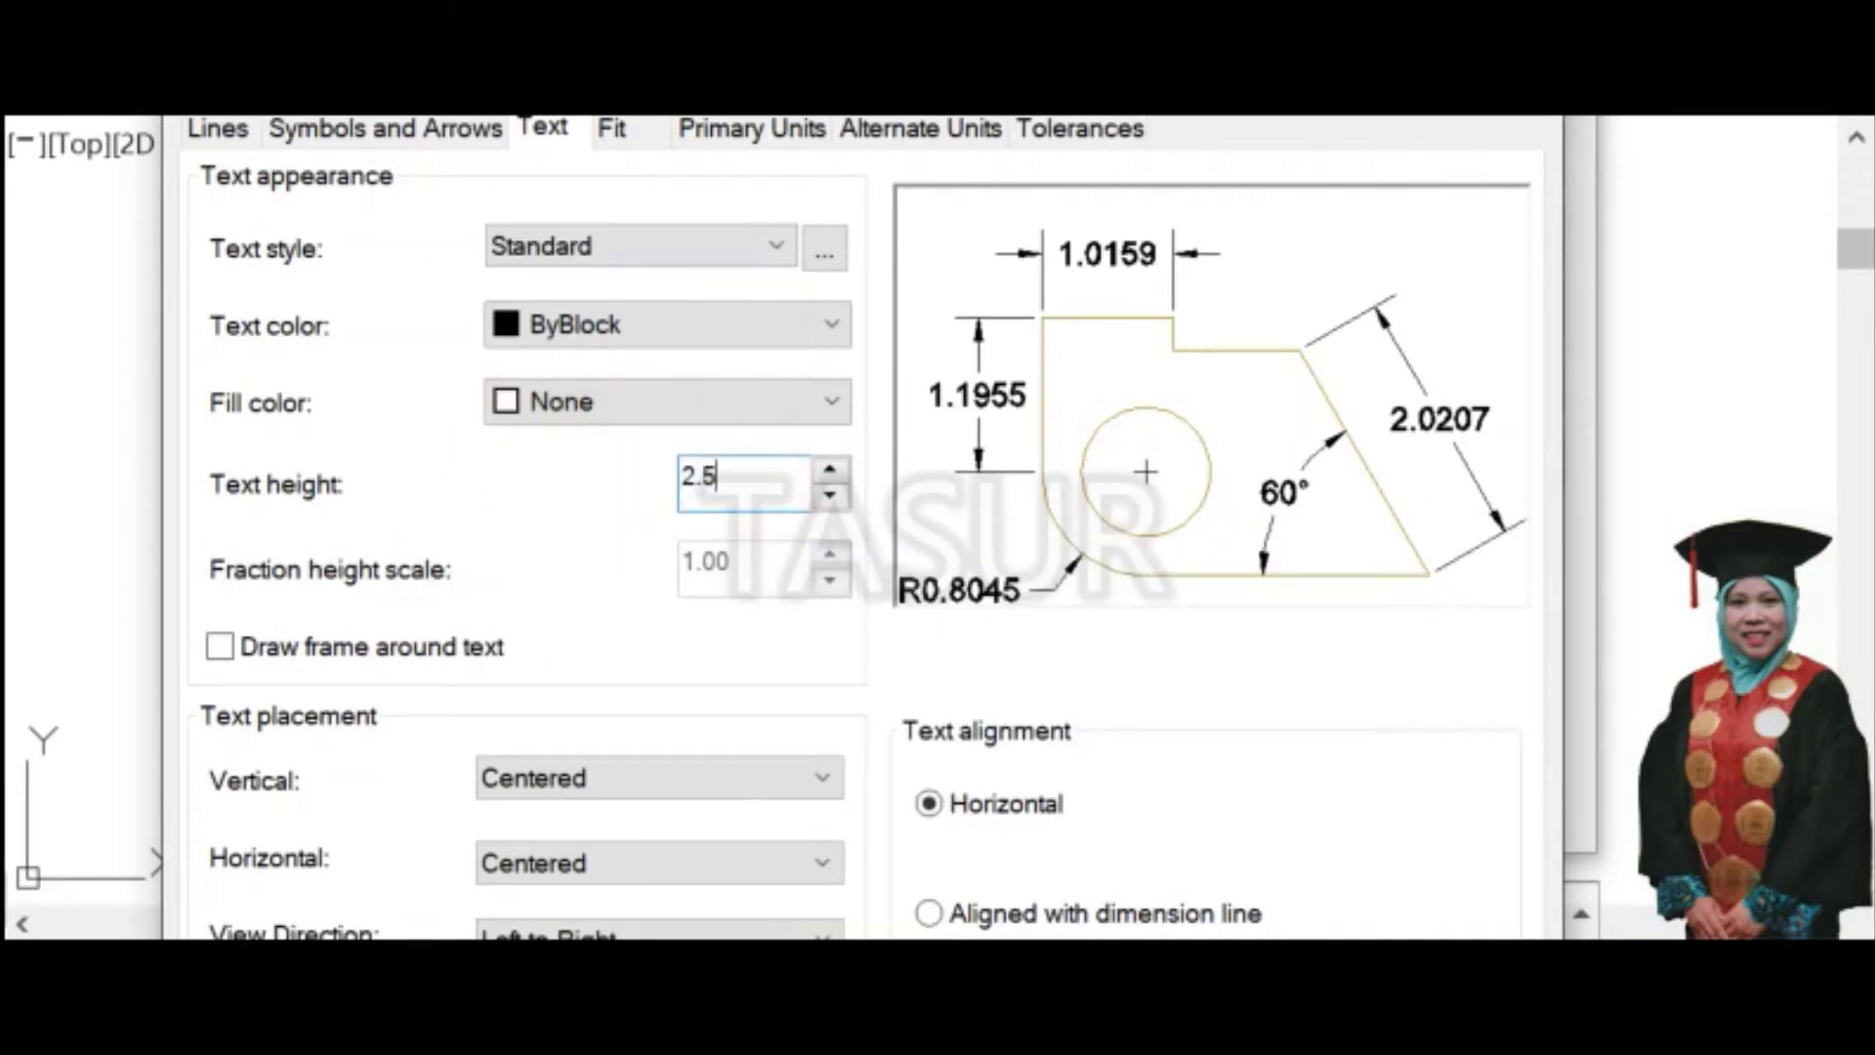
pyautogui.click(574, 508)
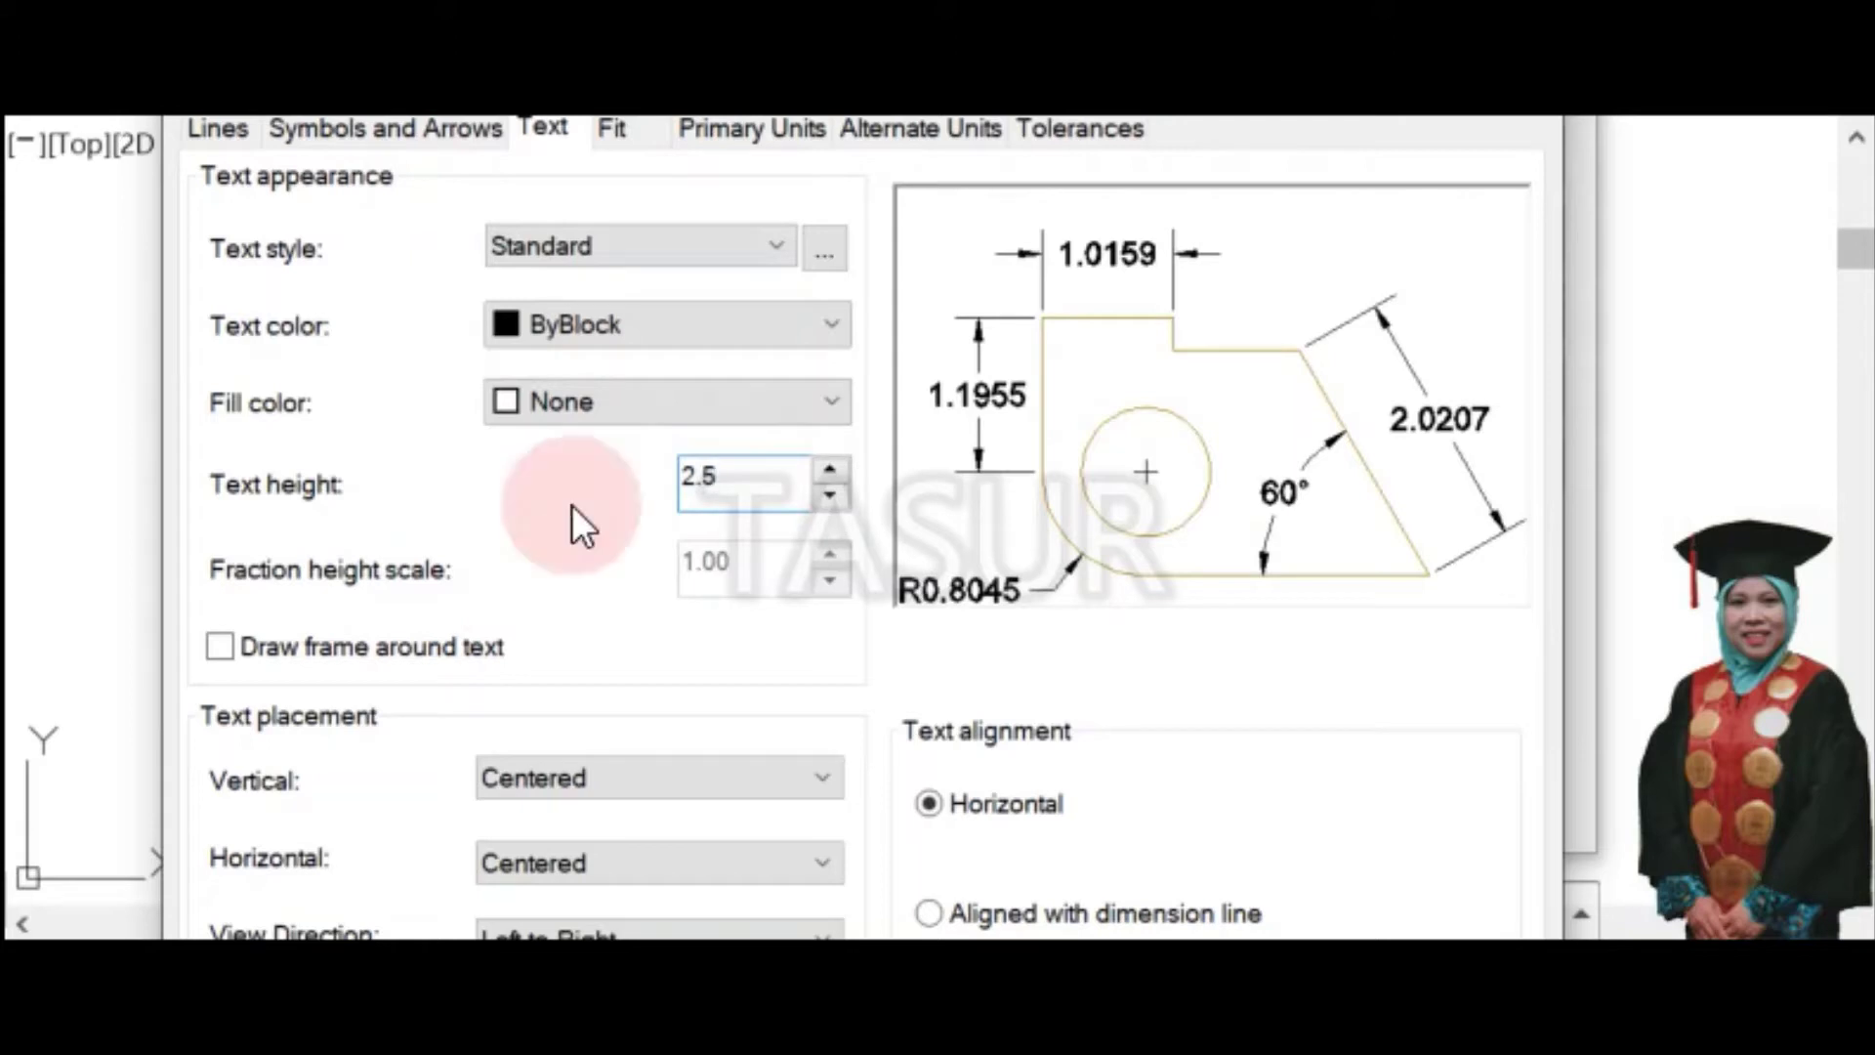
pyautogui.click(1084, 848)
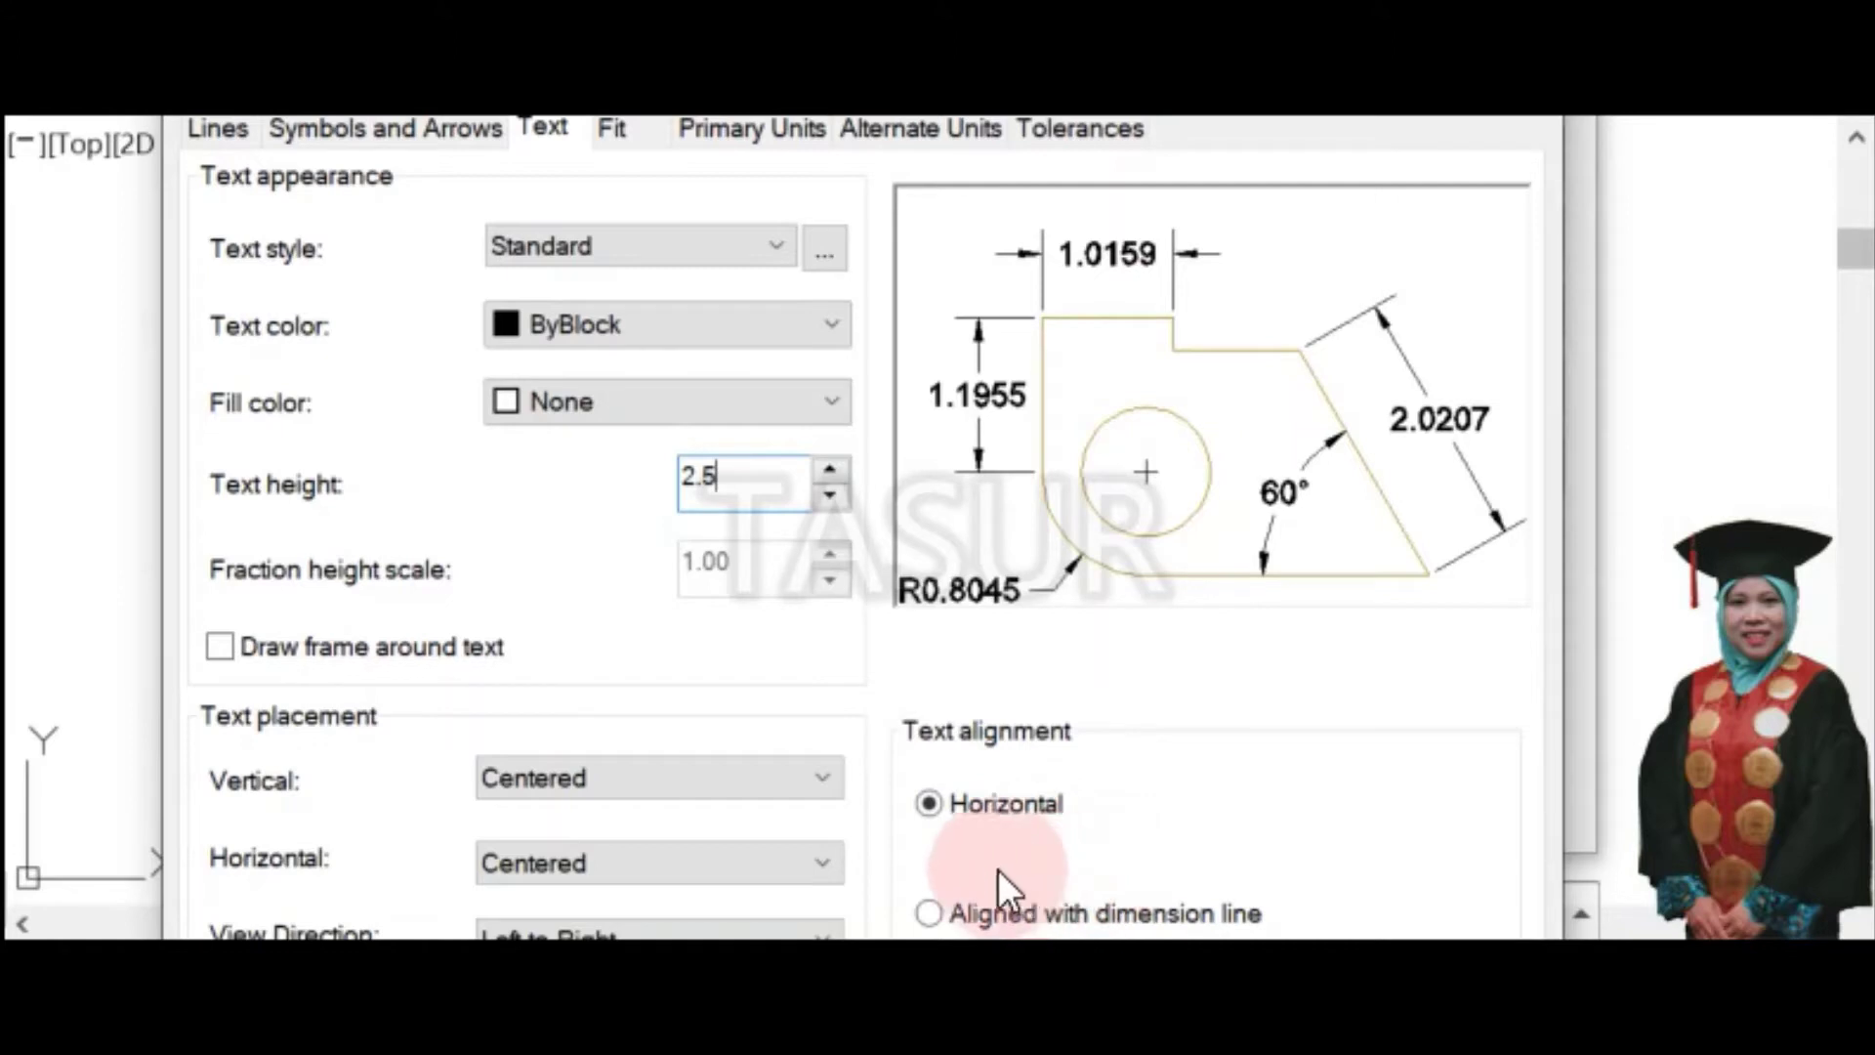
pyautogui.click(928, 914)
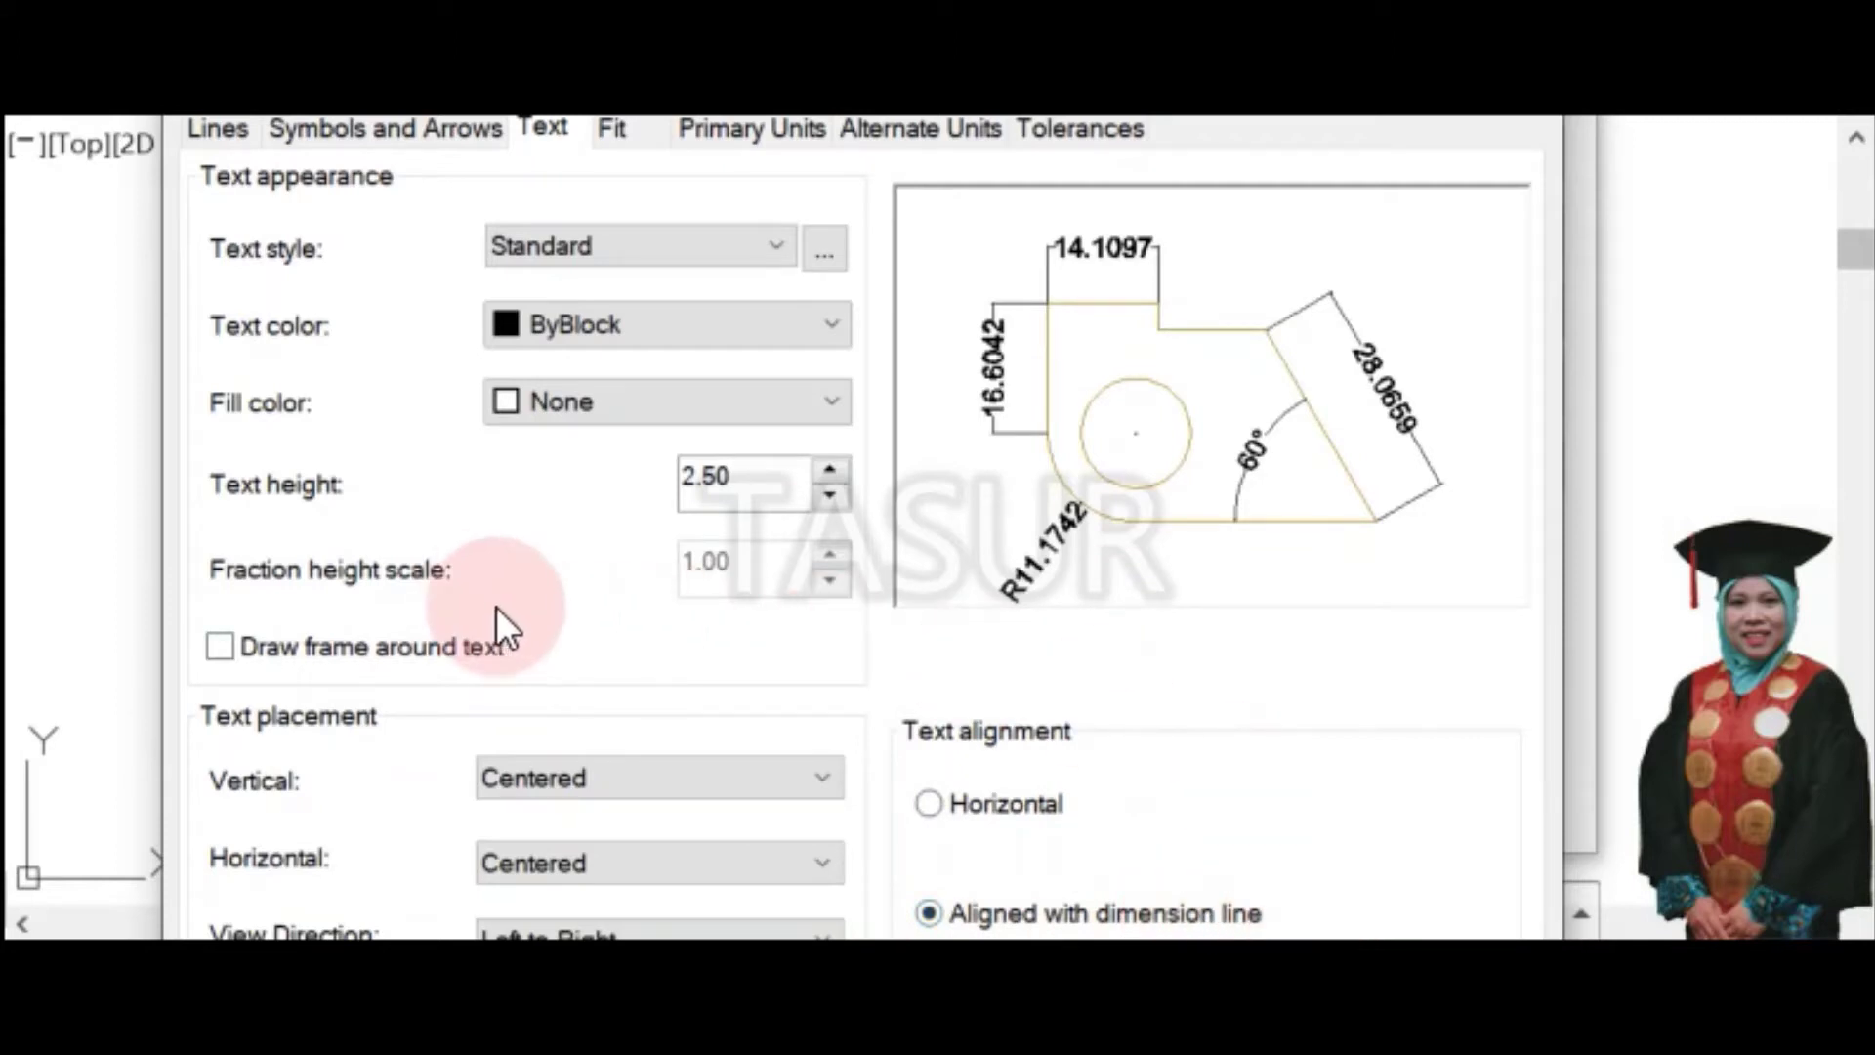
# Set the dimension style's first, second and leader arrowheads to None
pyautogui.click(361, 131)
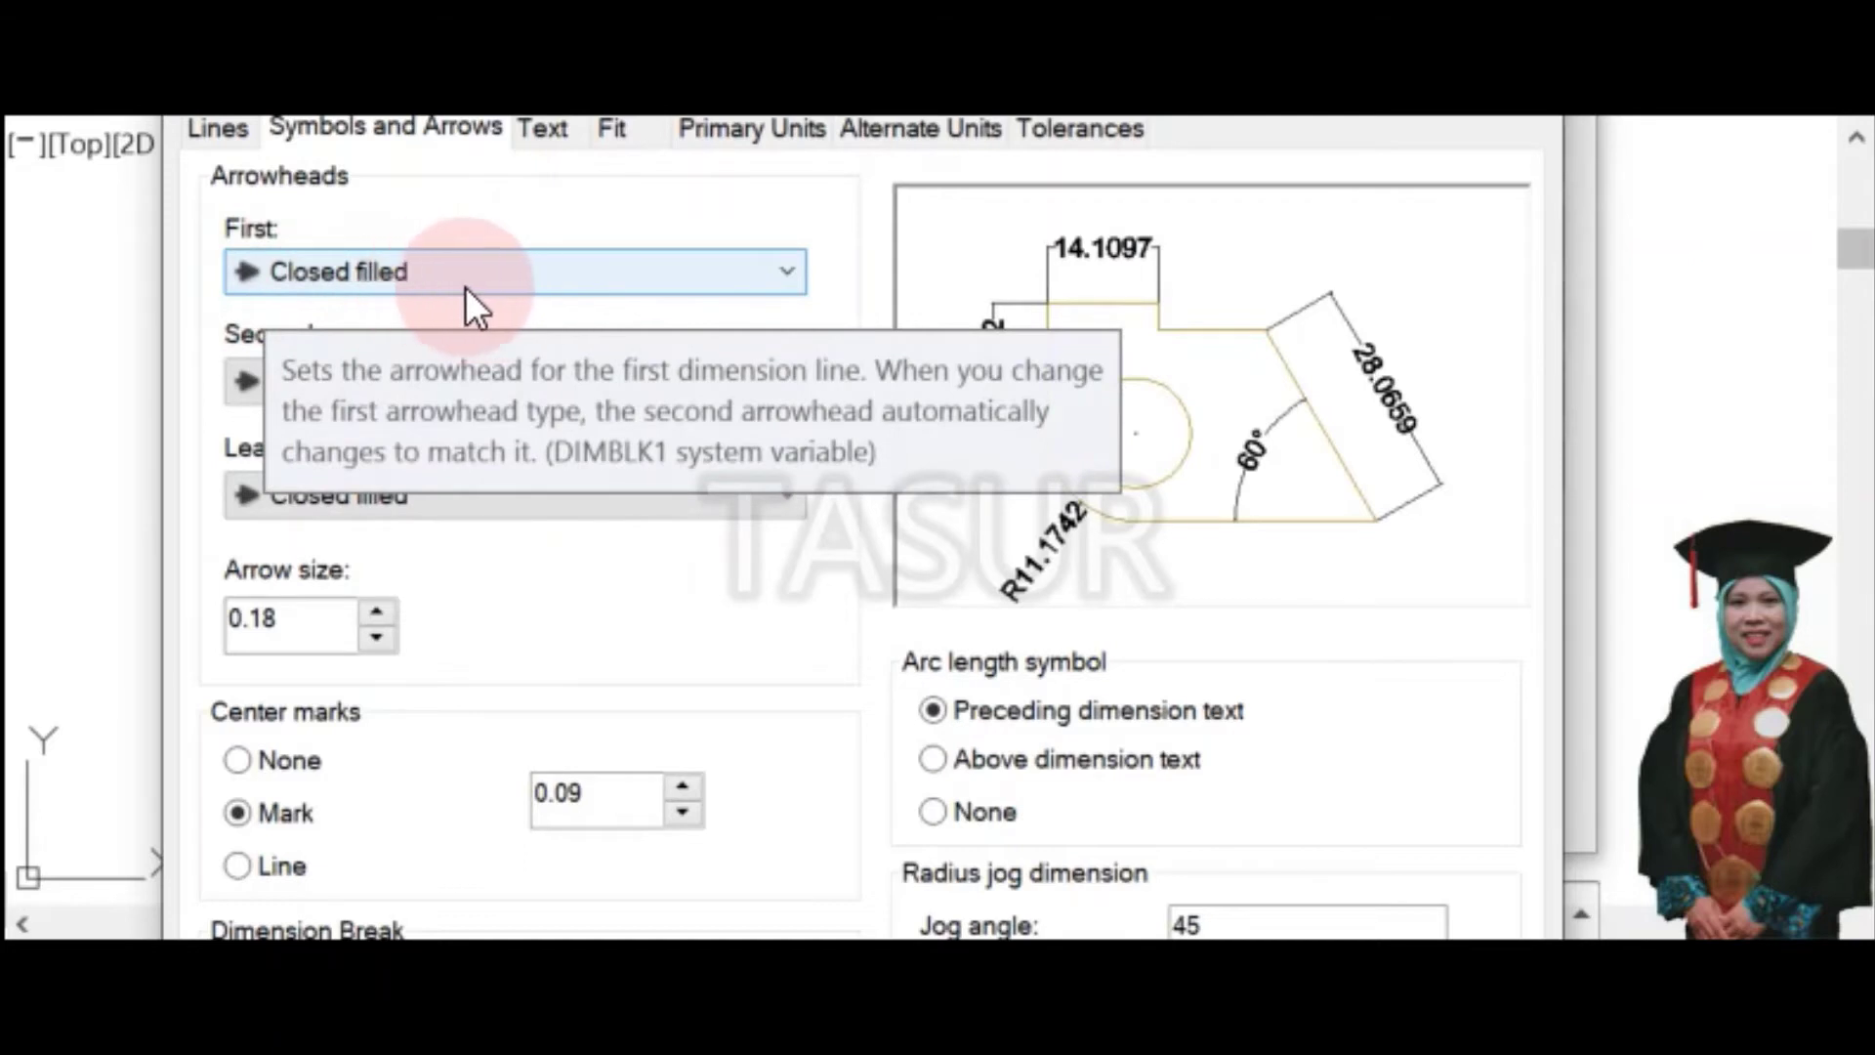
pyautogui.click(534, 270)
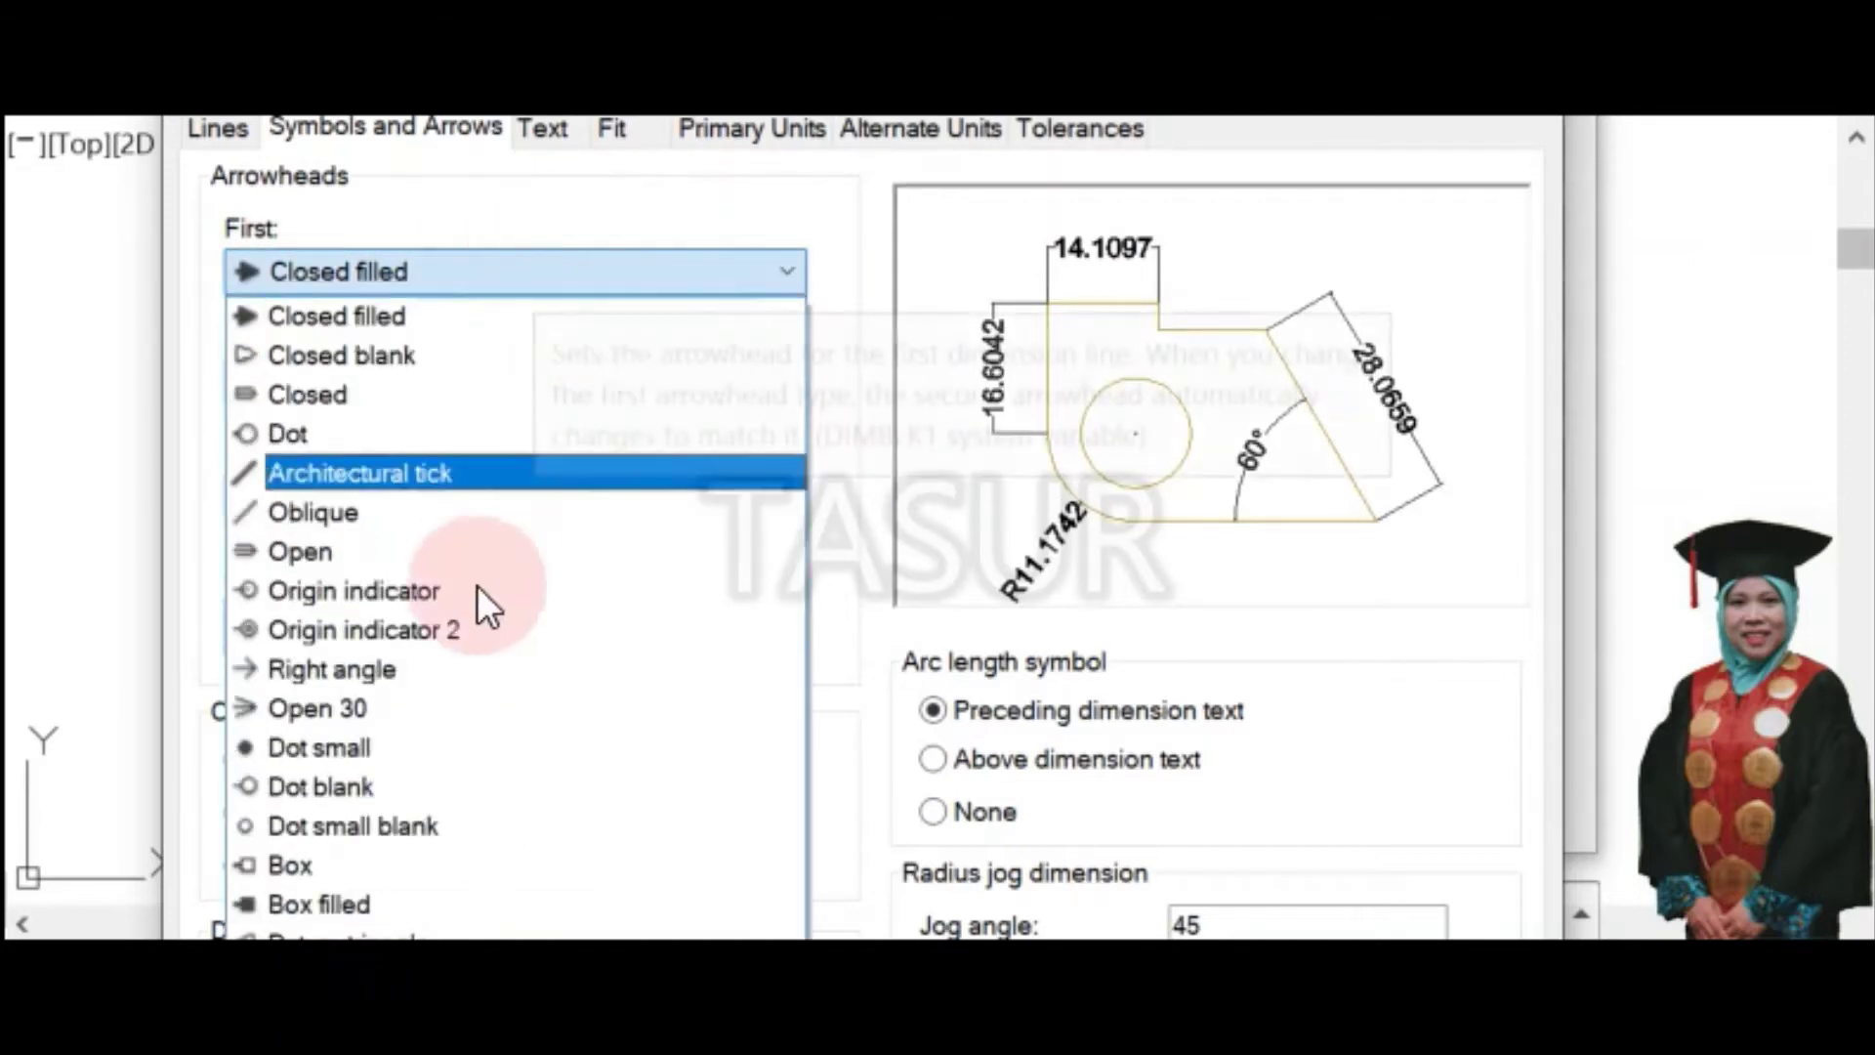
pyautogui.click(514, 1054)
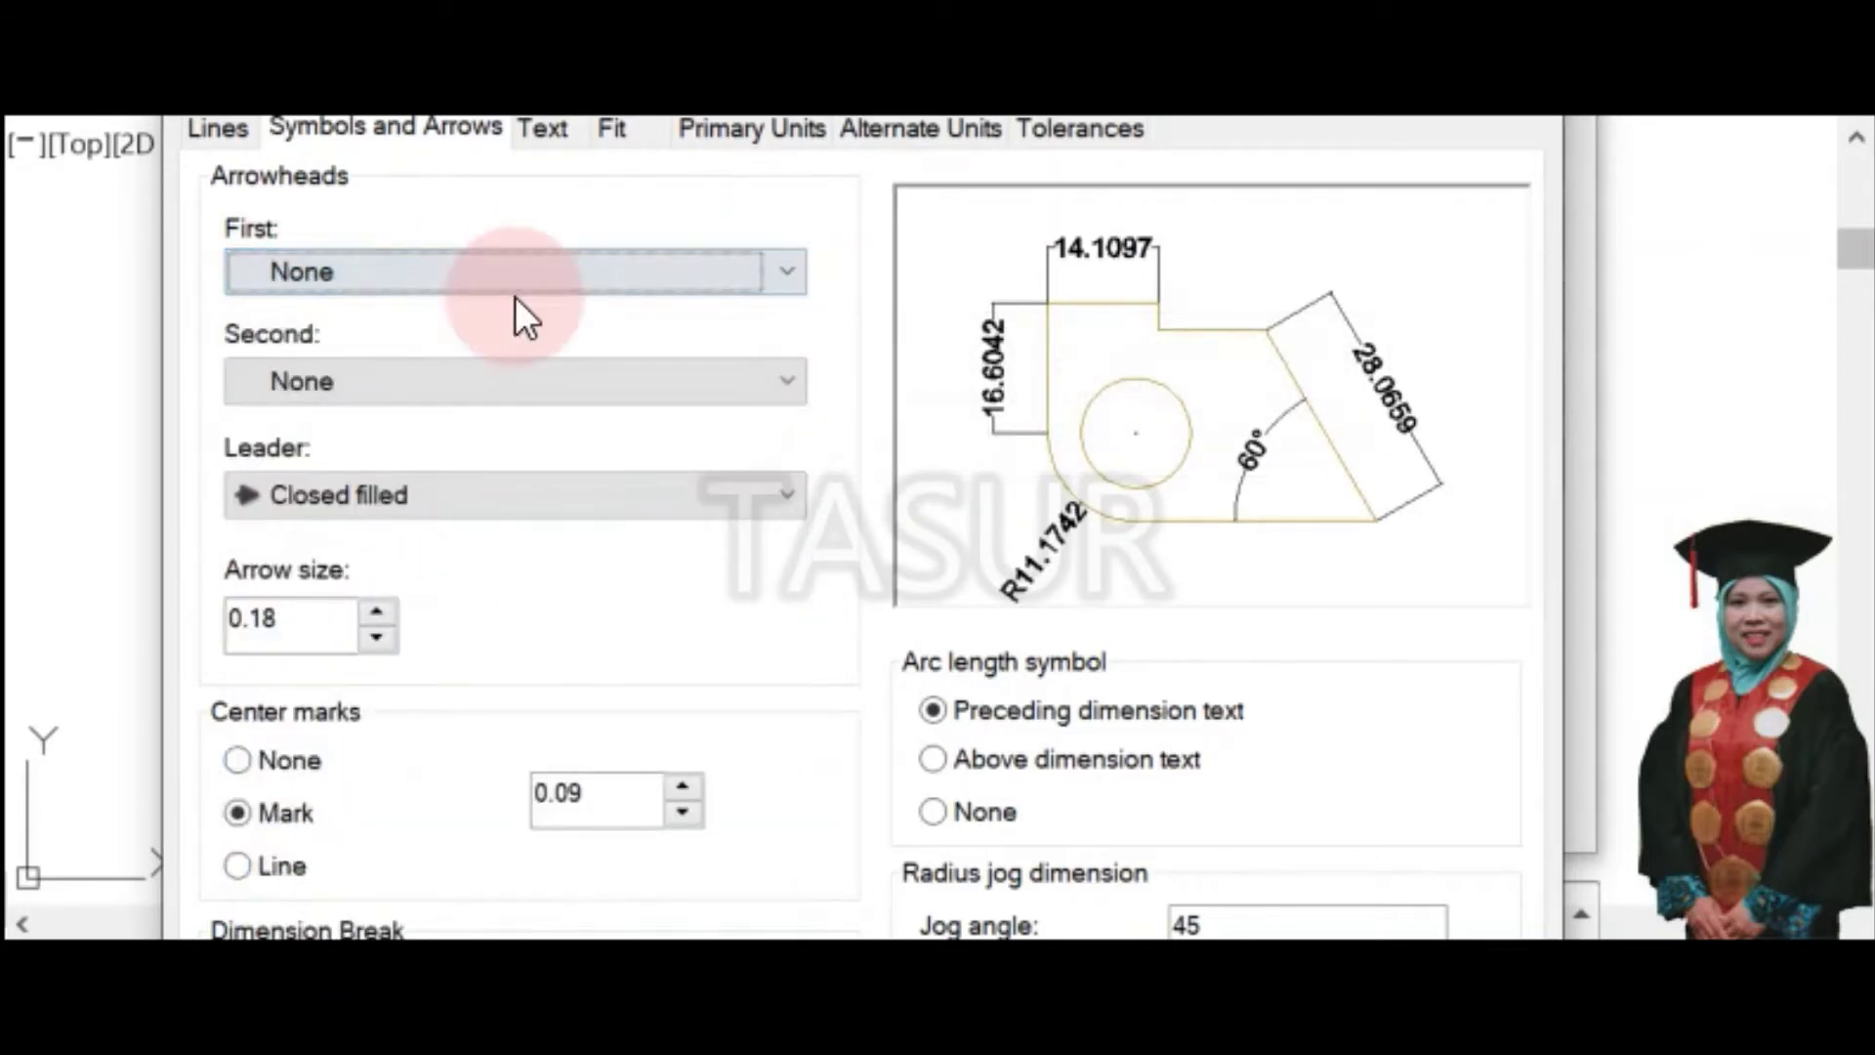
pyautogui.click(437, 492)
pyautogui.scroll(-4, 436, 492)
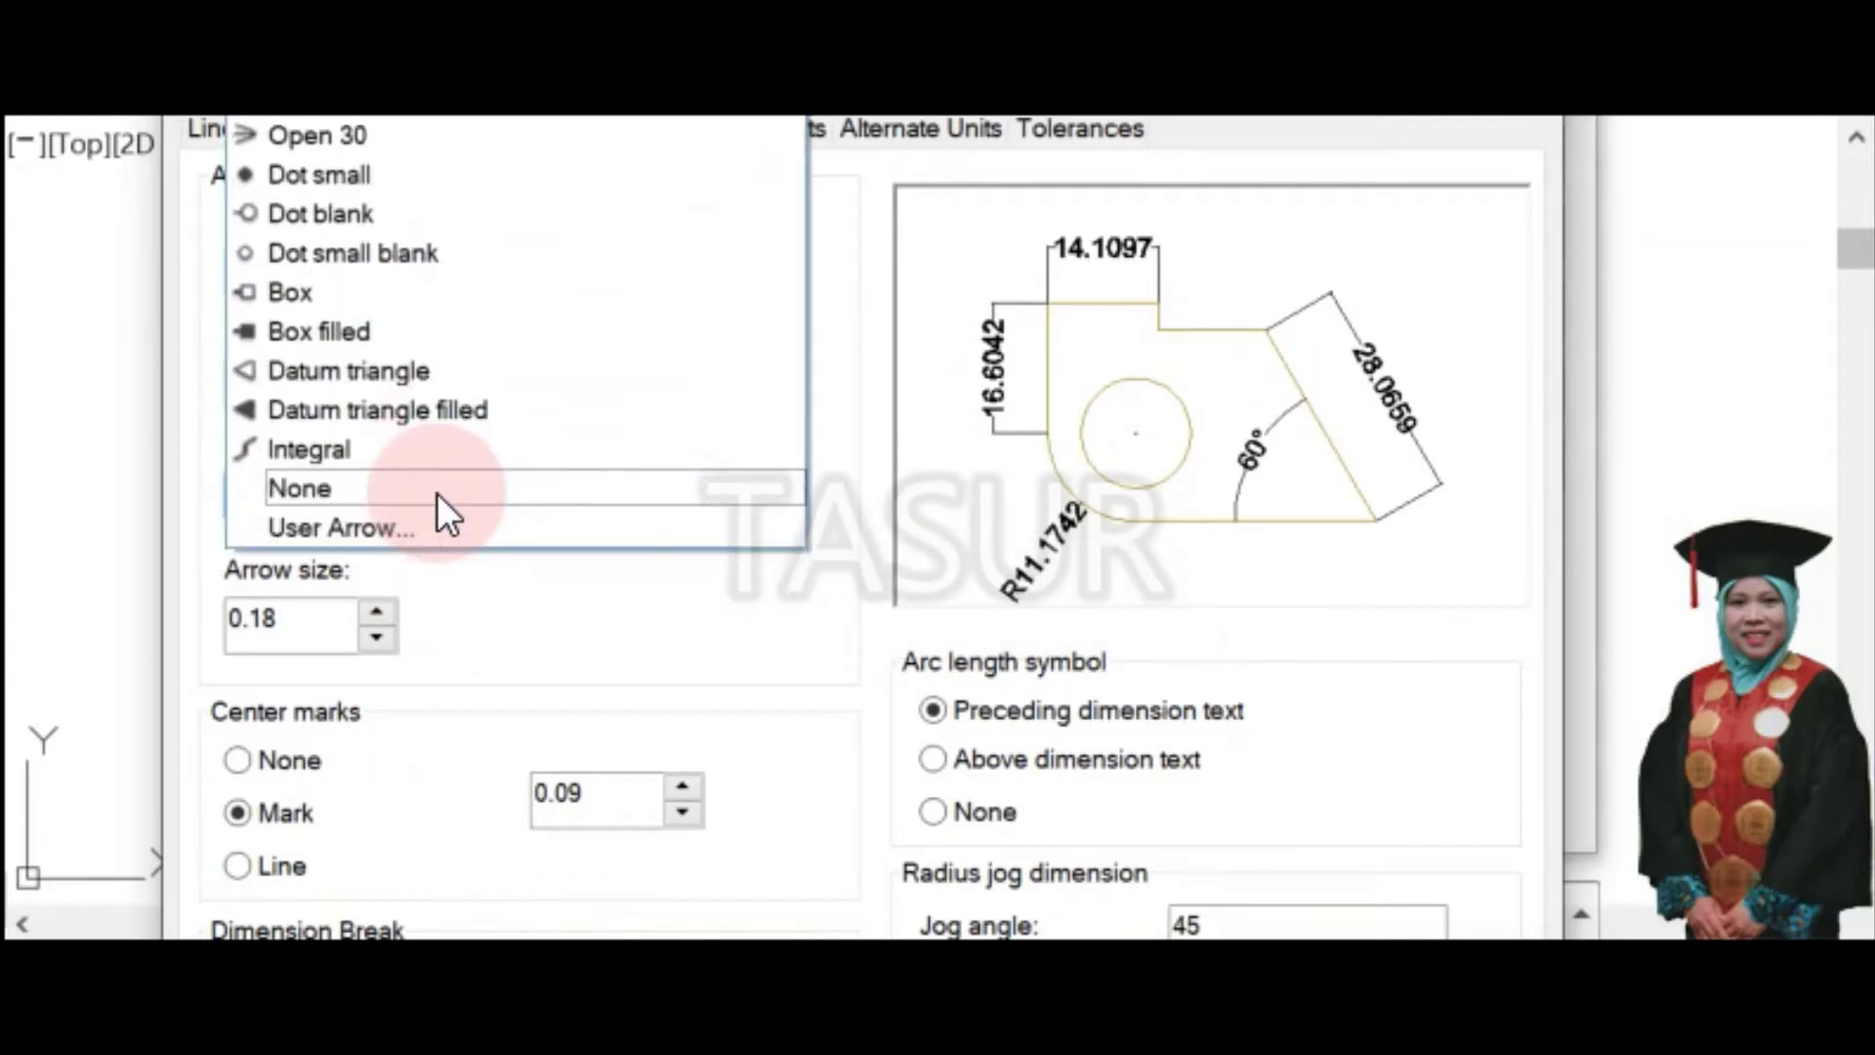
pyautogui.click(339, 483)
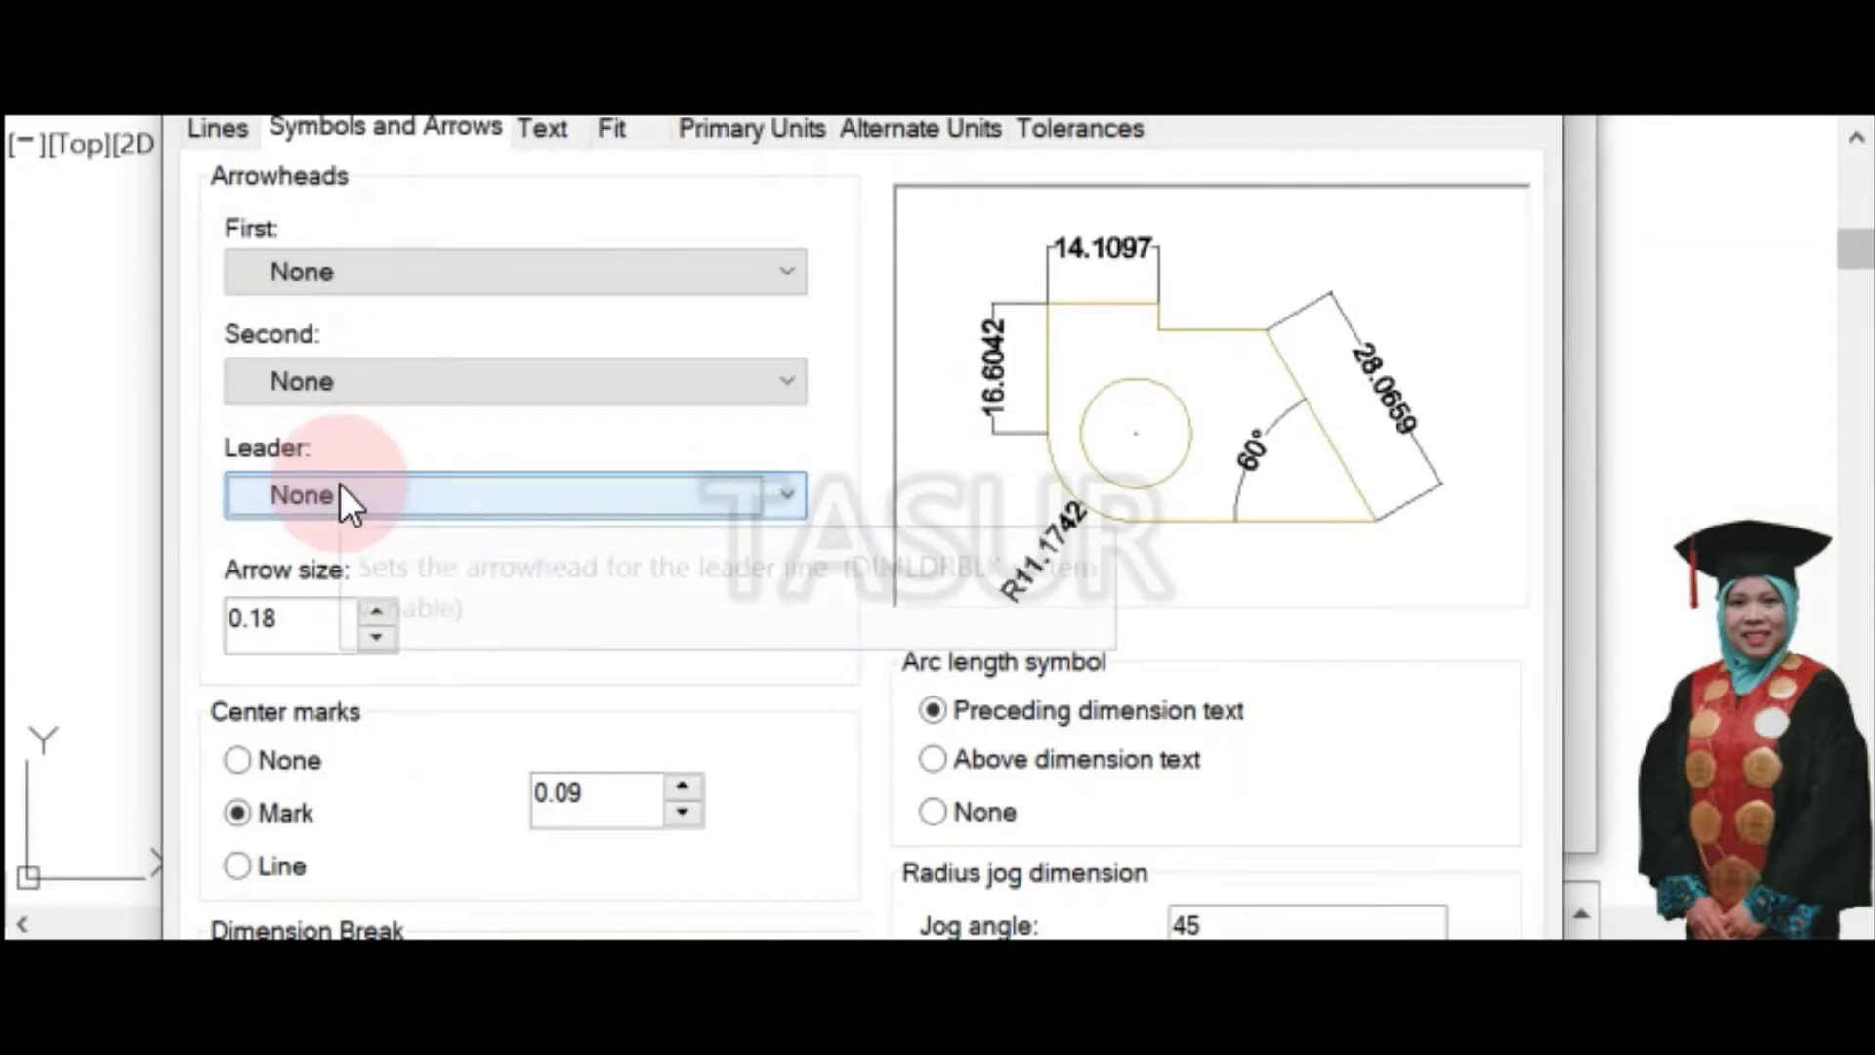
# Set the dimension style's arrow size to 2.5 and its center mark size to 2.5
pyautogui.click(303, 636)
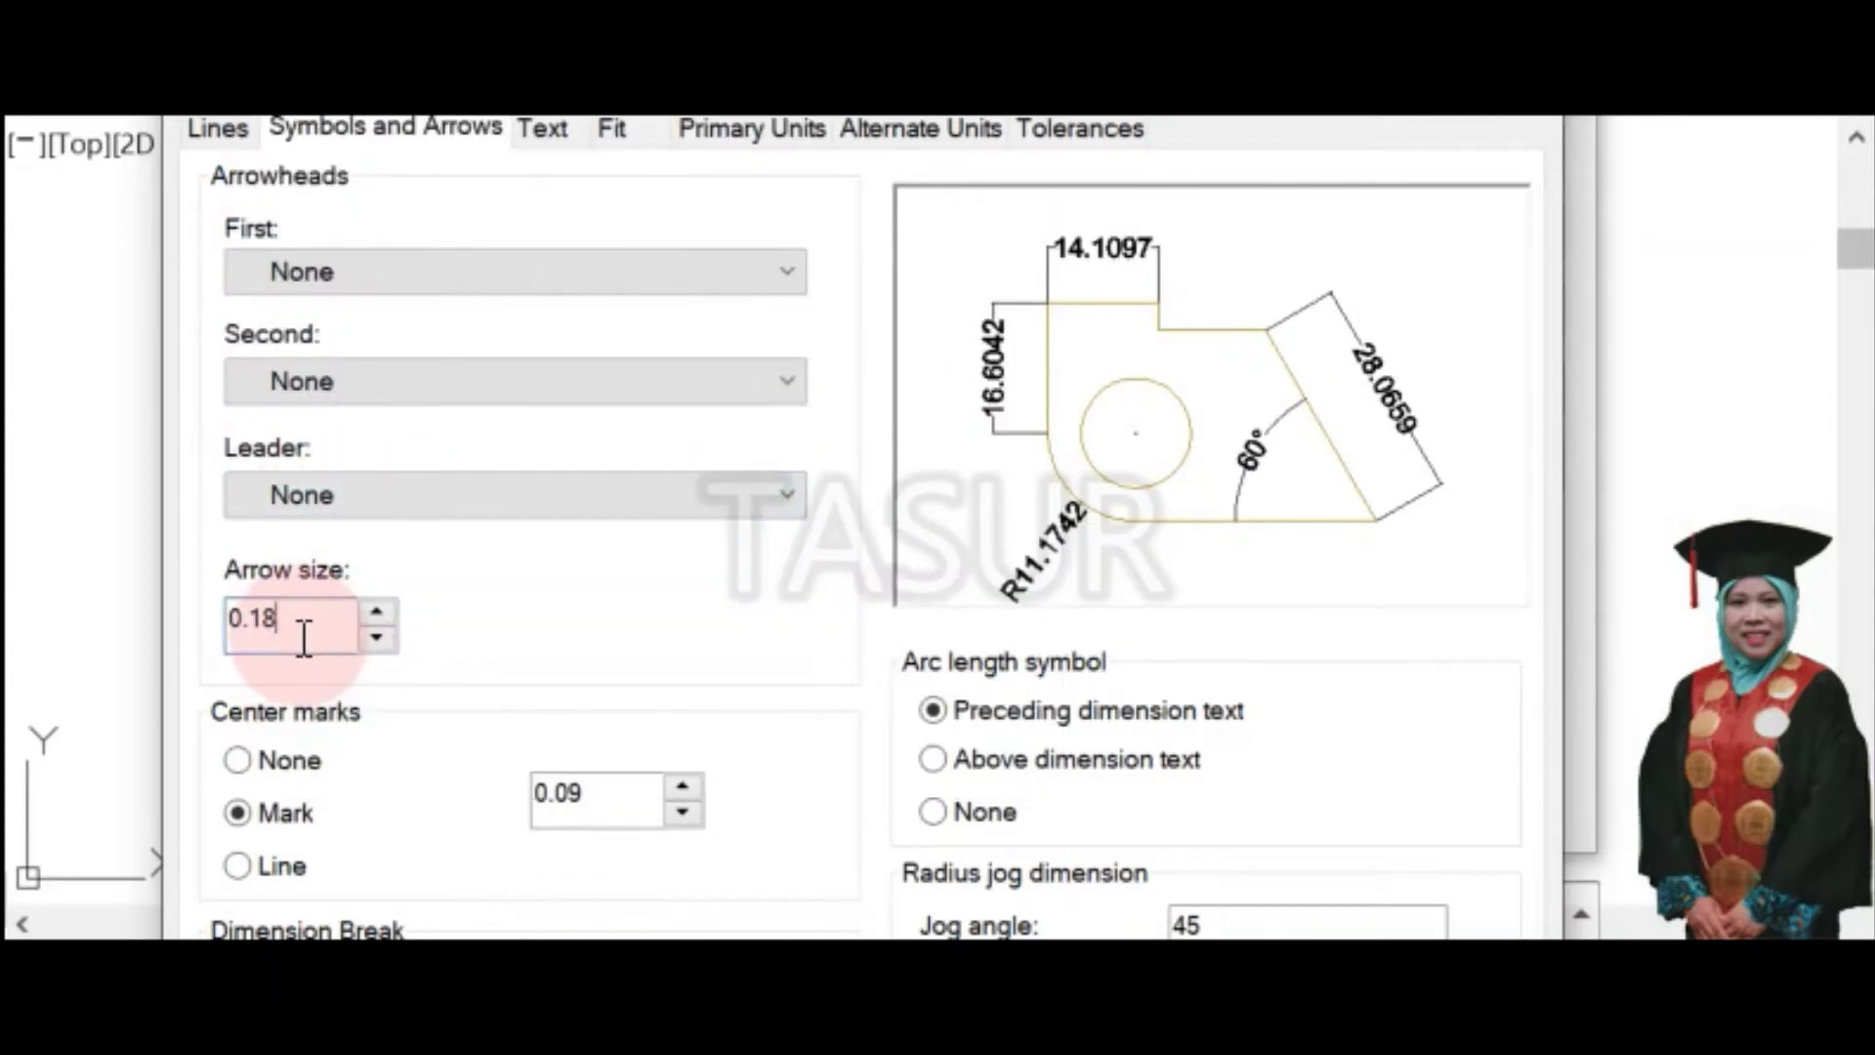
pyautogui.moveTo(304, 636); pyautogui.dragTo(154, 623)
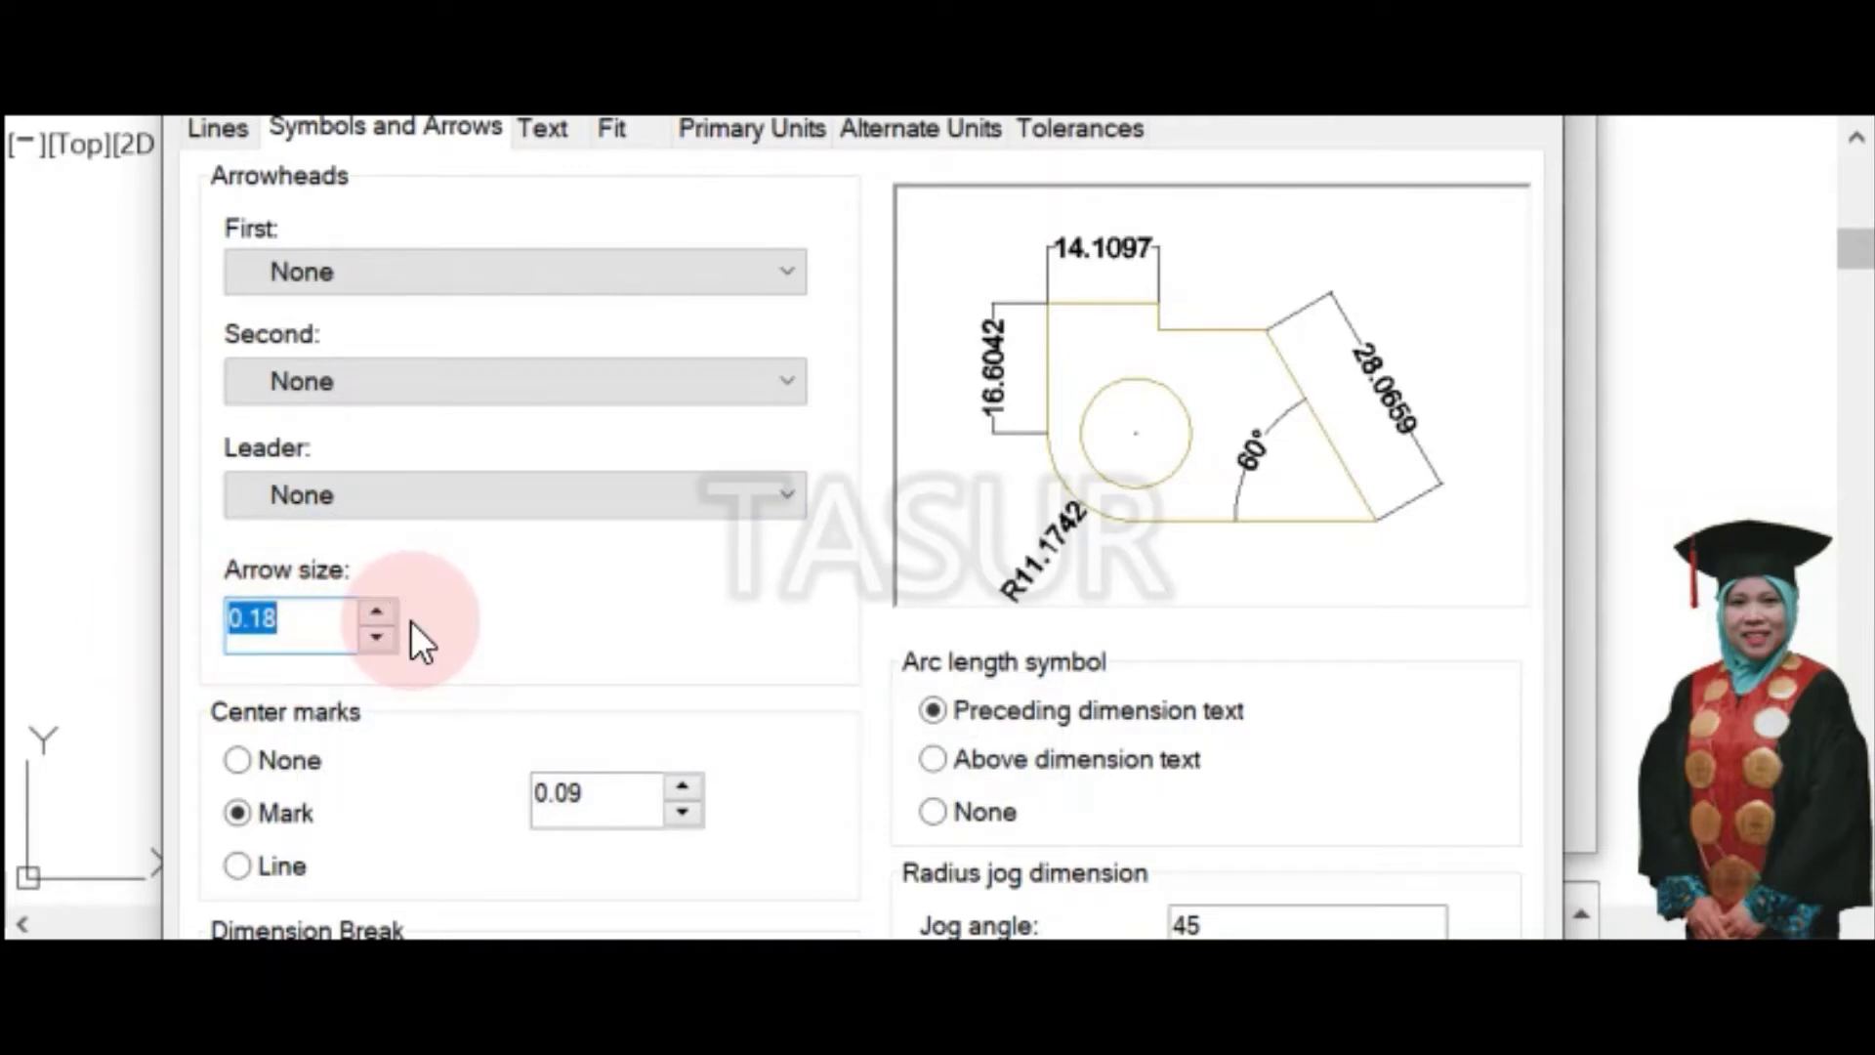
pyautogui.write('2.5')
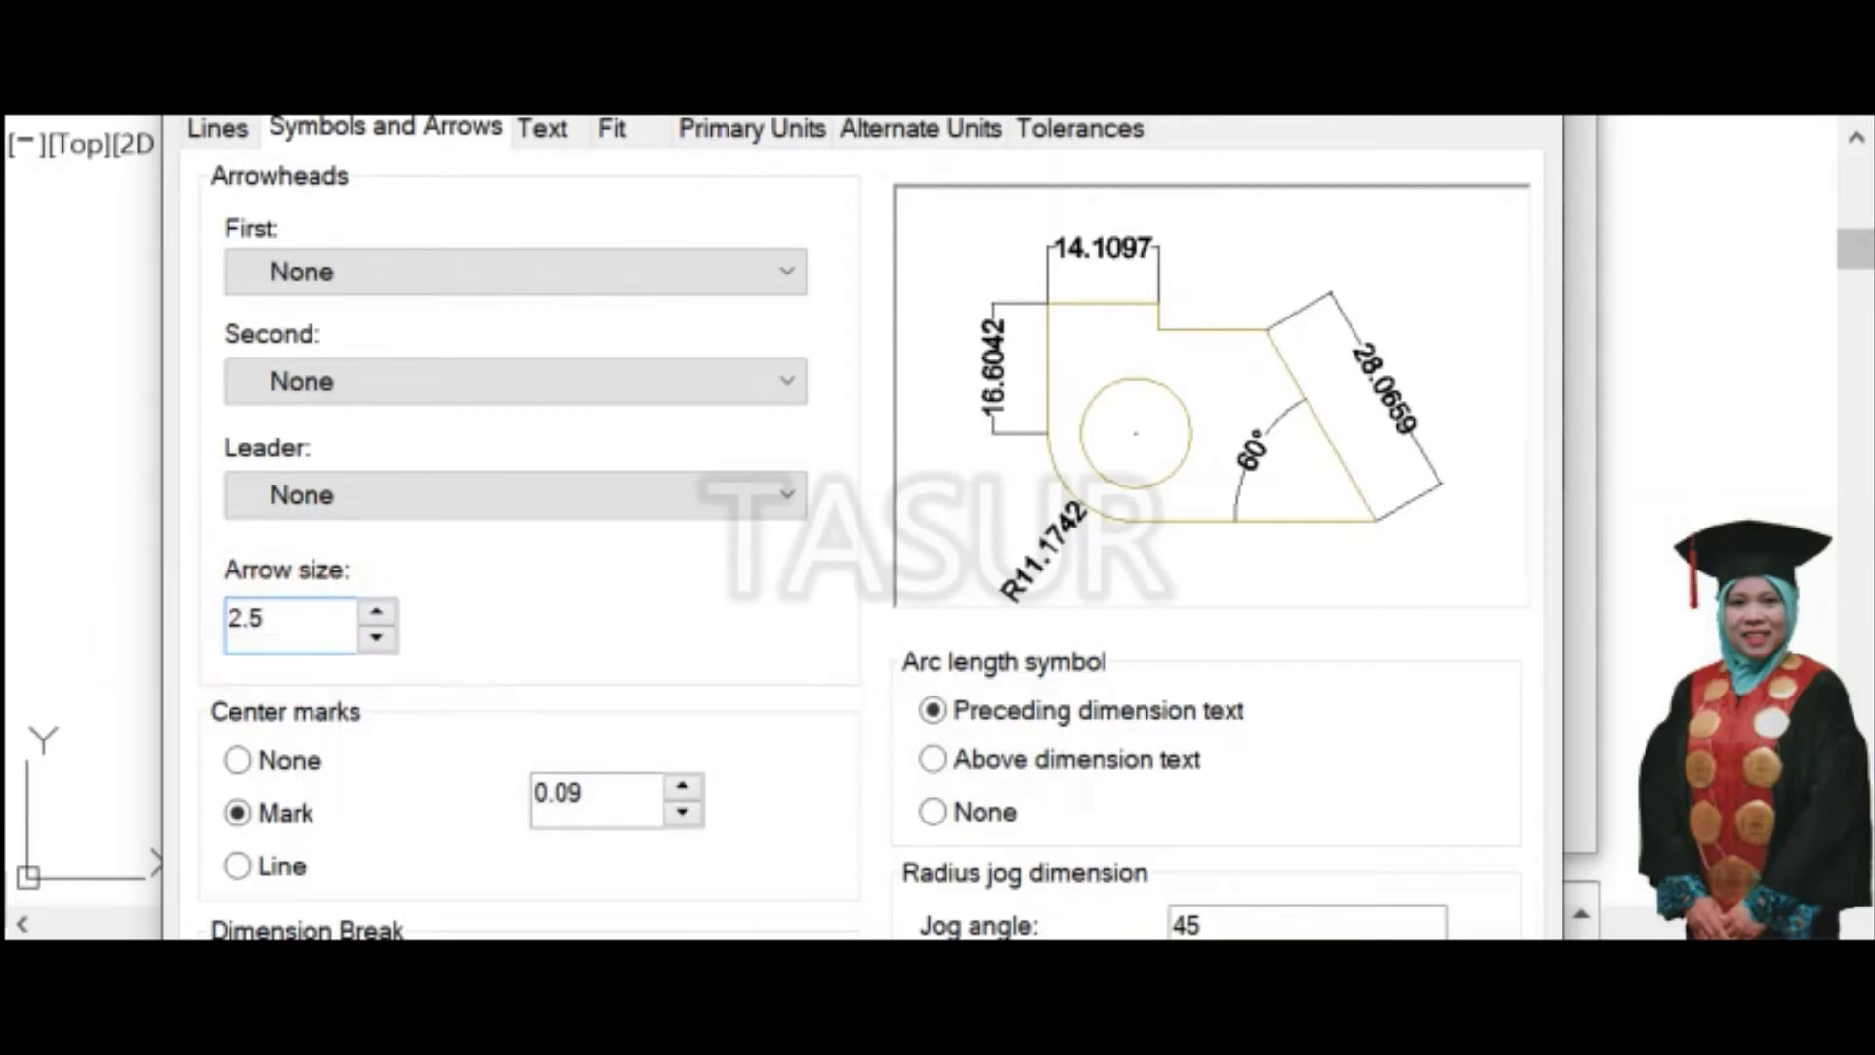
pyautogui.click(607, 796)
pyautogui.doubleClick(607, 796)
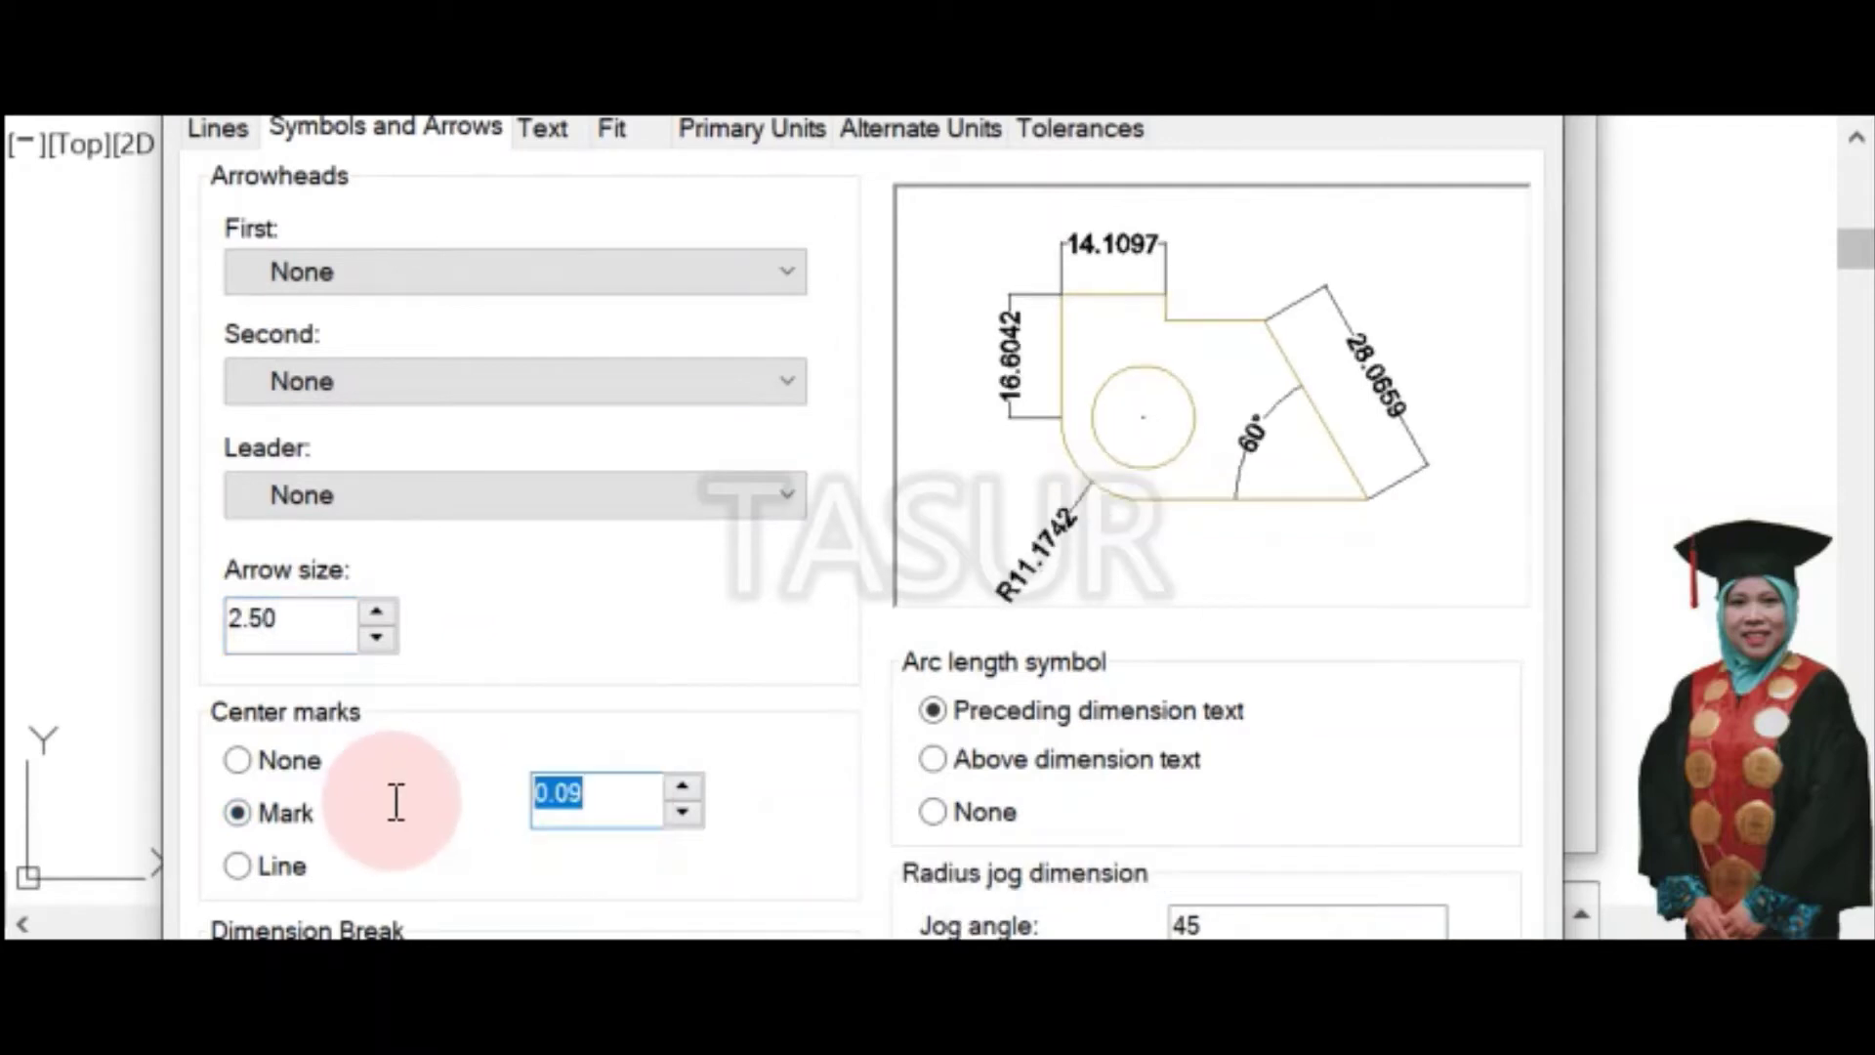
pyautogui.write('2.5')
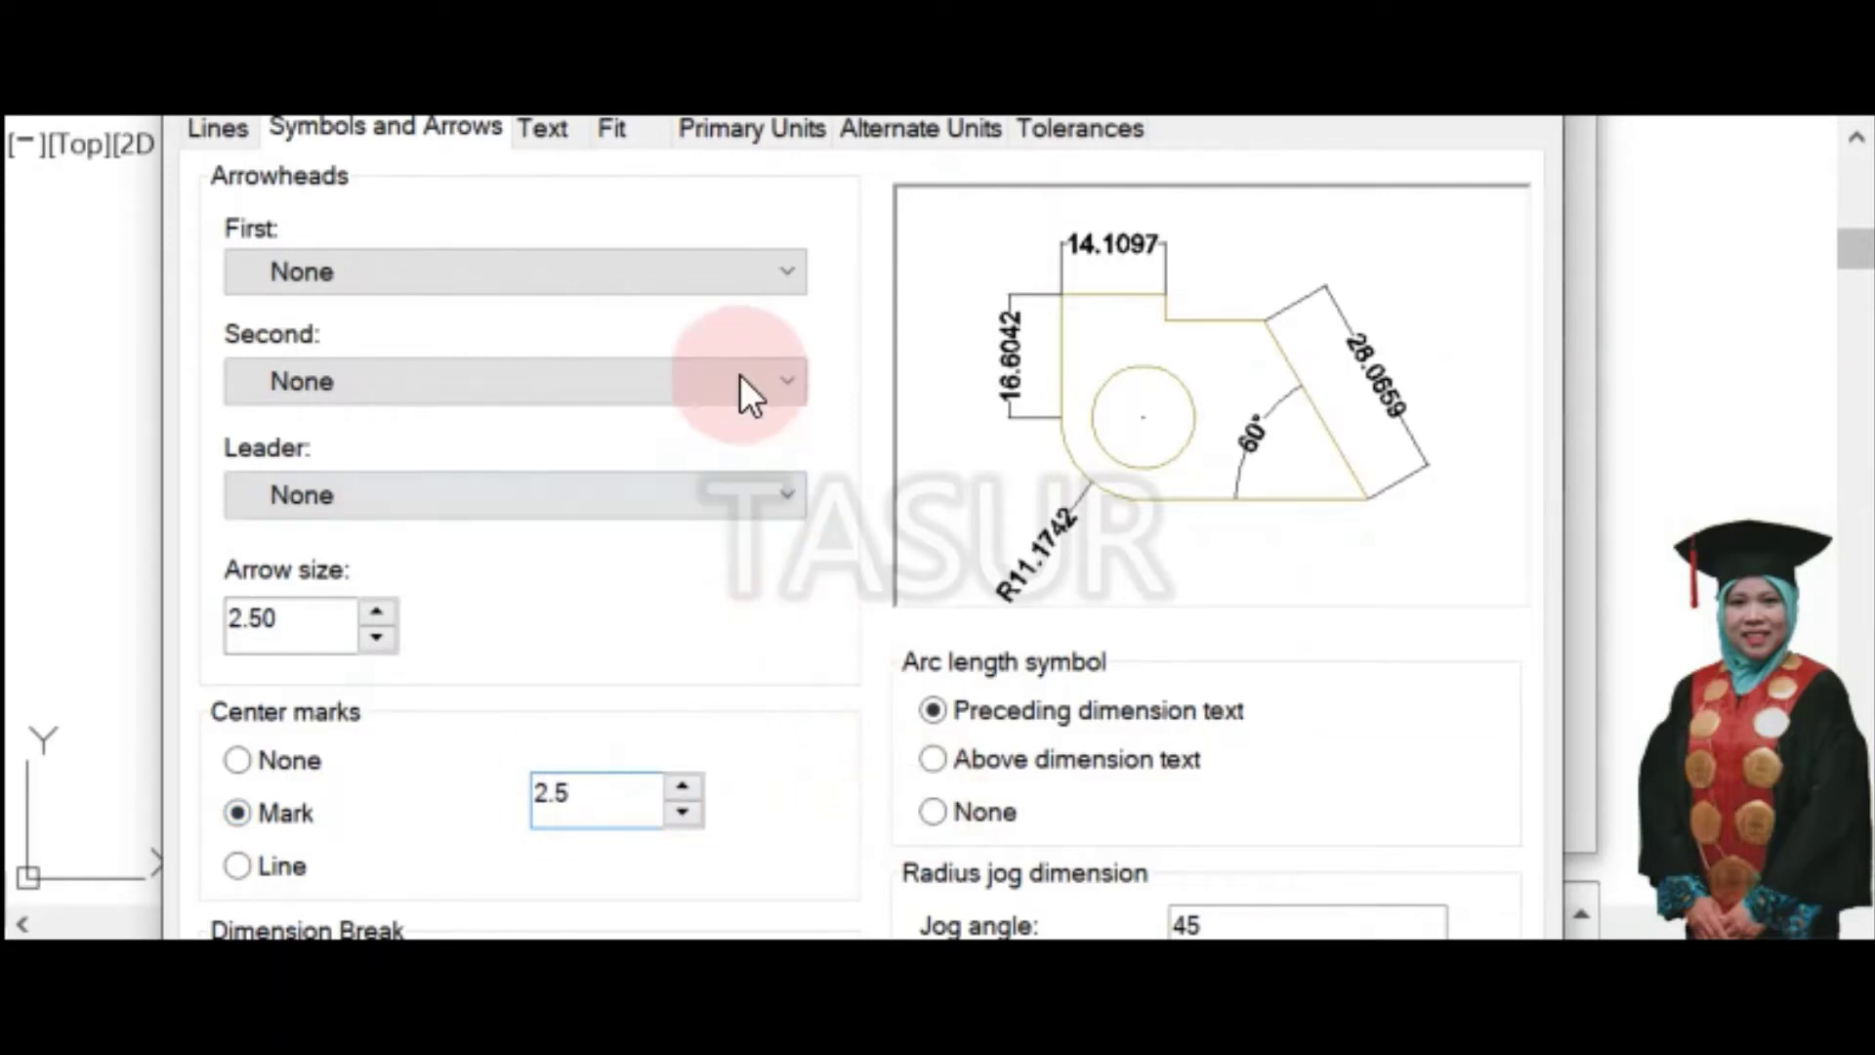
# Set the linear dimension precision of the style's primary units to 0, then save the style and close the Dimension Style Manager
pyautogui.click(747, 129)
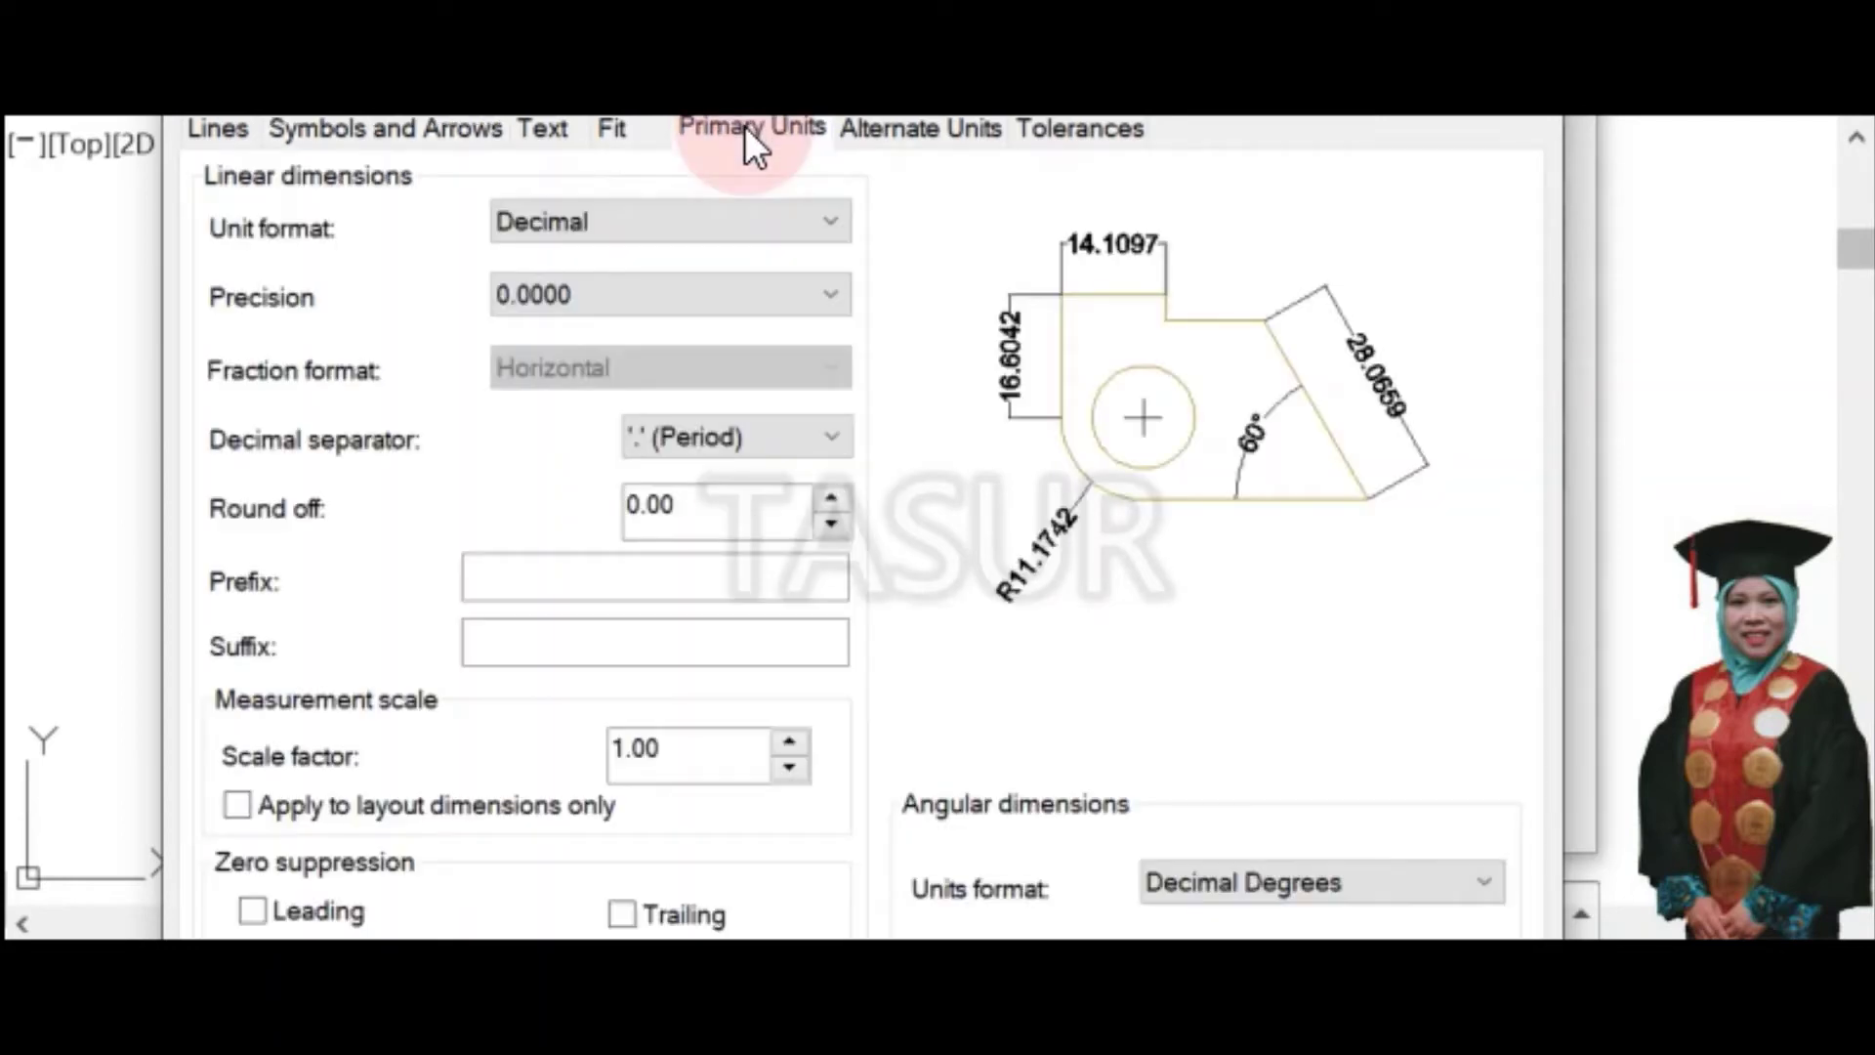
pyautogui.click(855, 299)
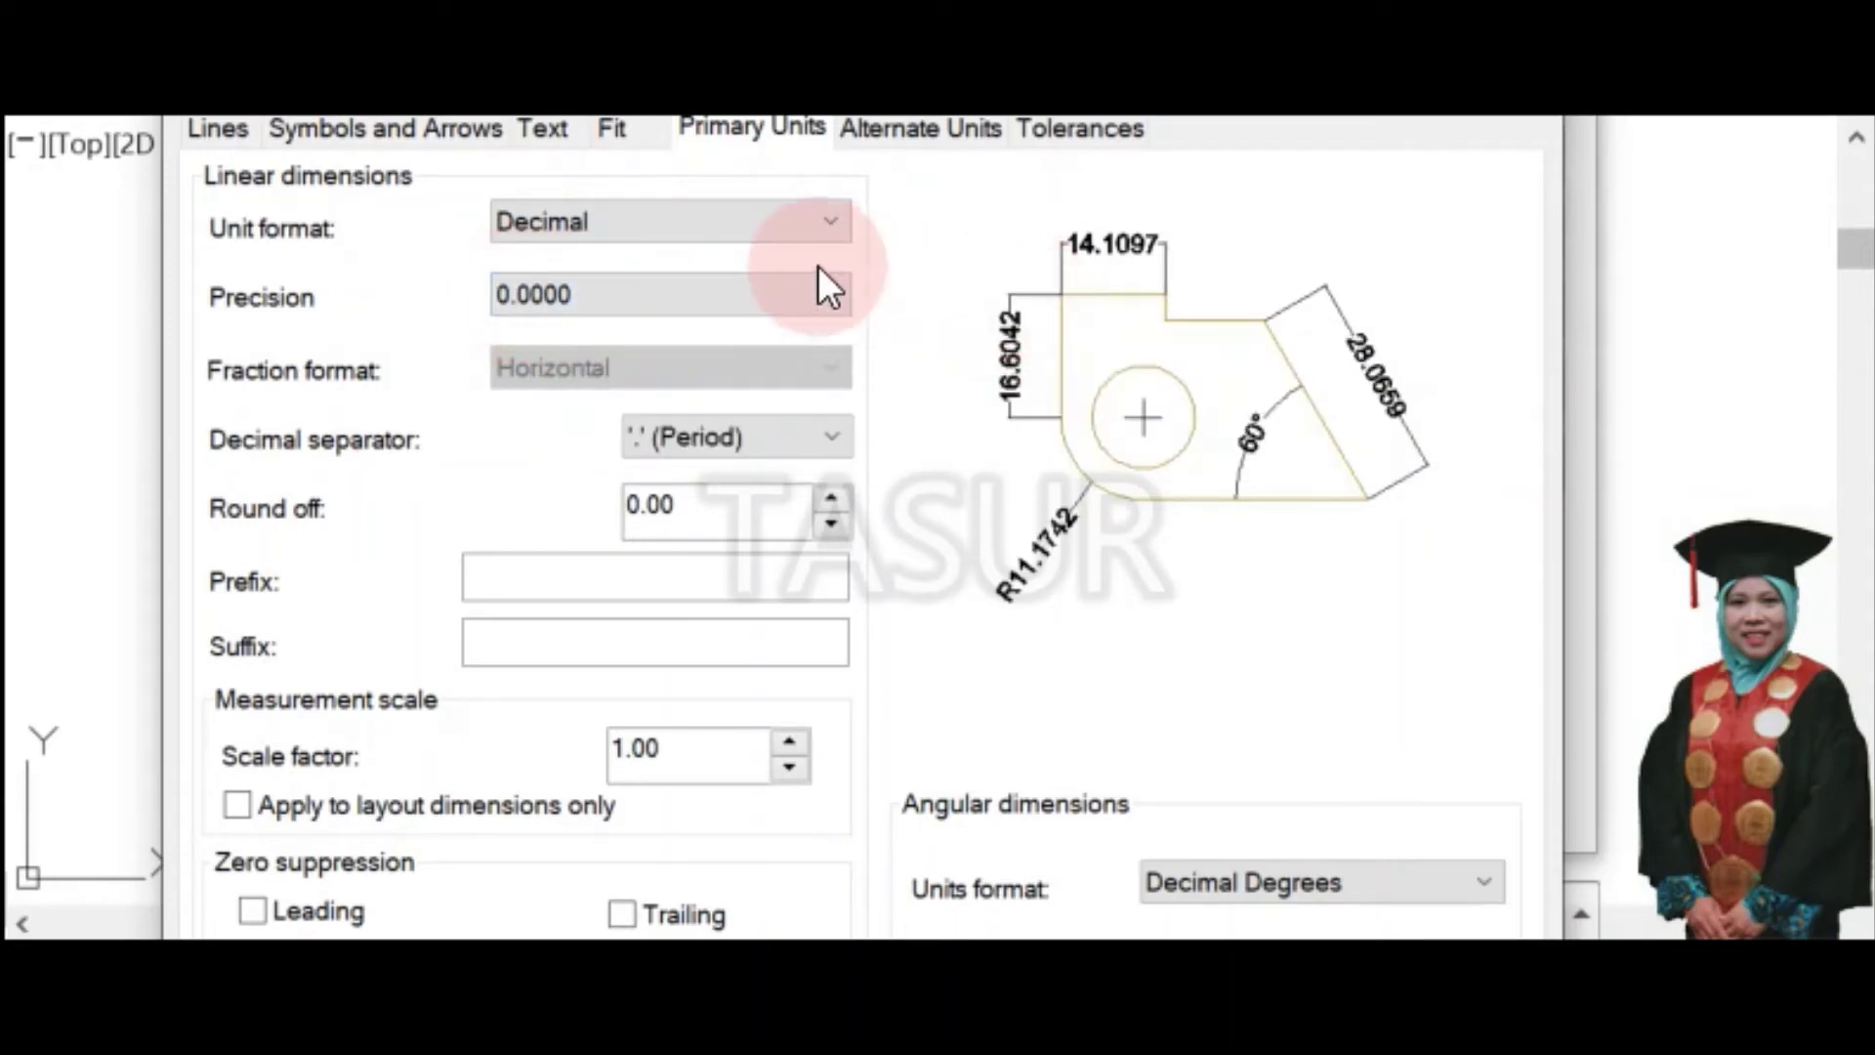
pyautogui.click(772, 295)
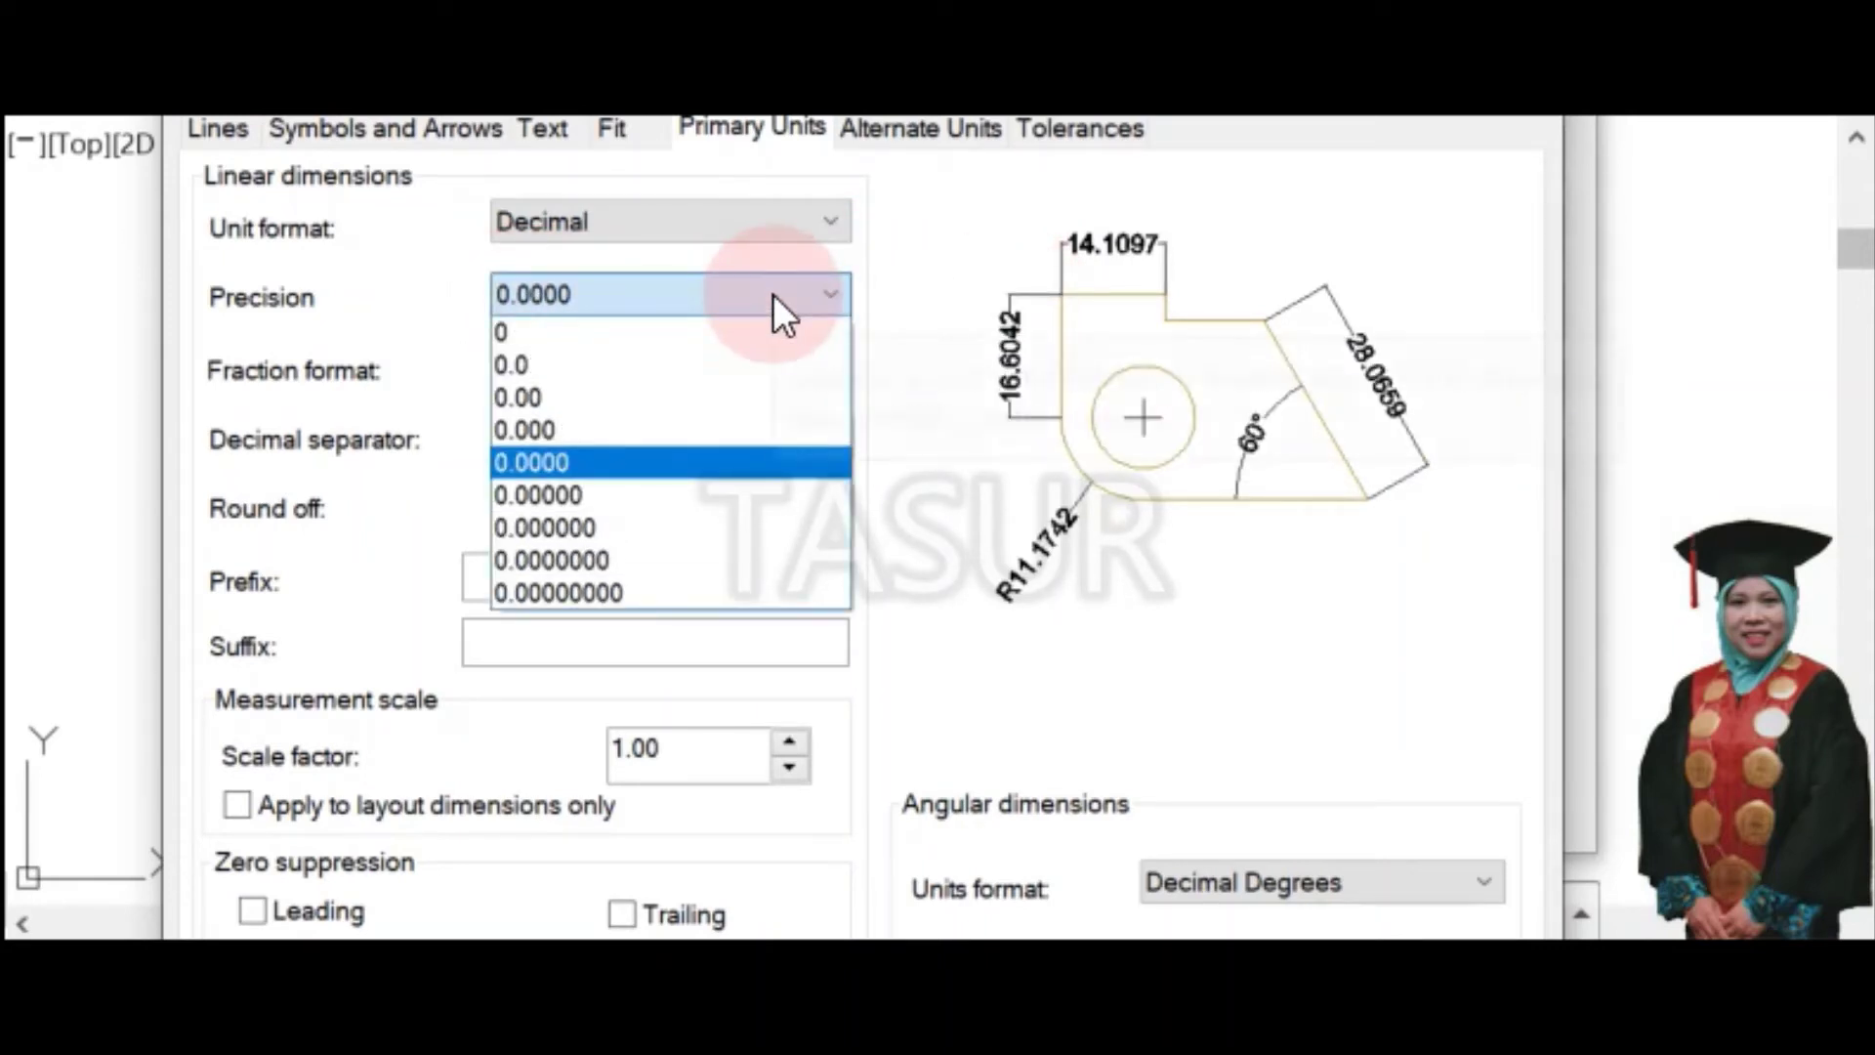
pyautogui.click(509, 332)
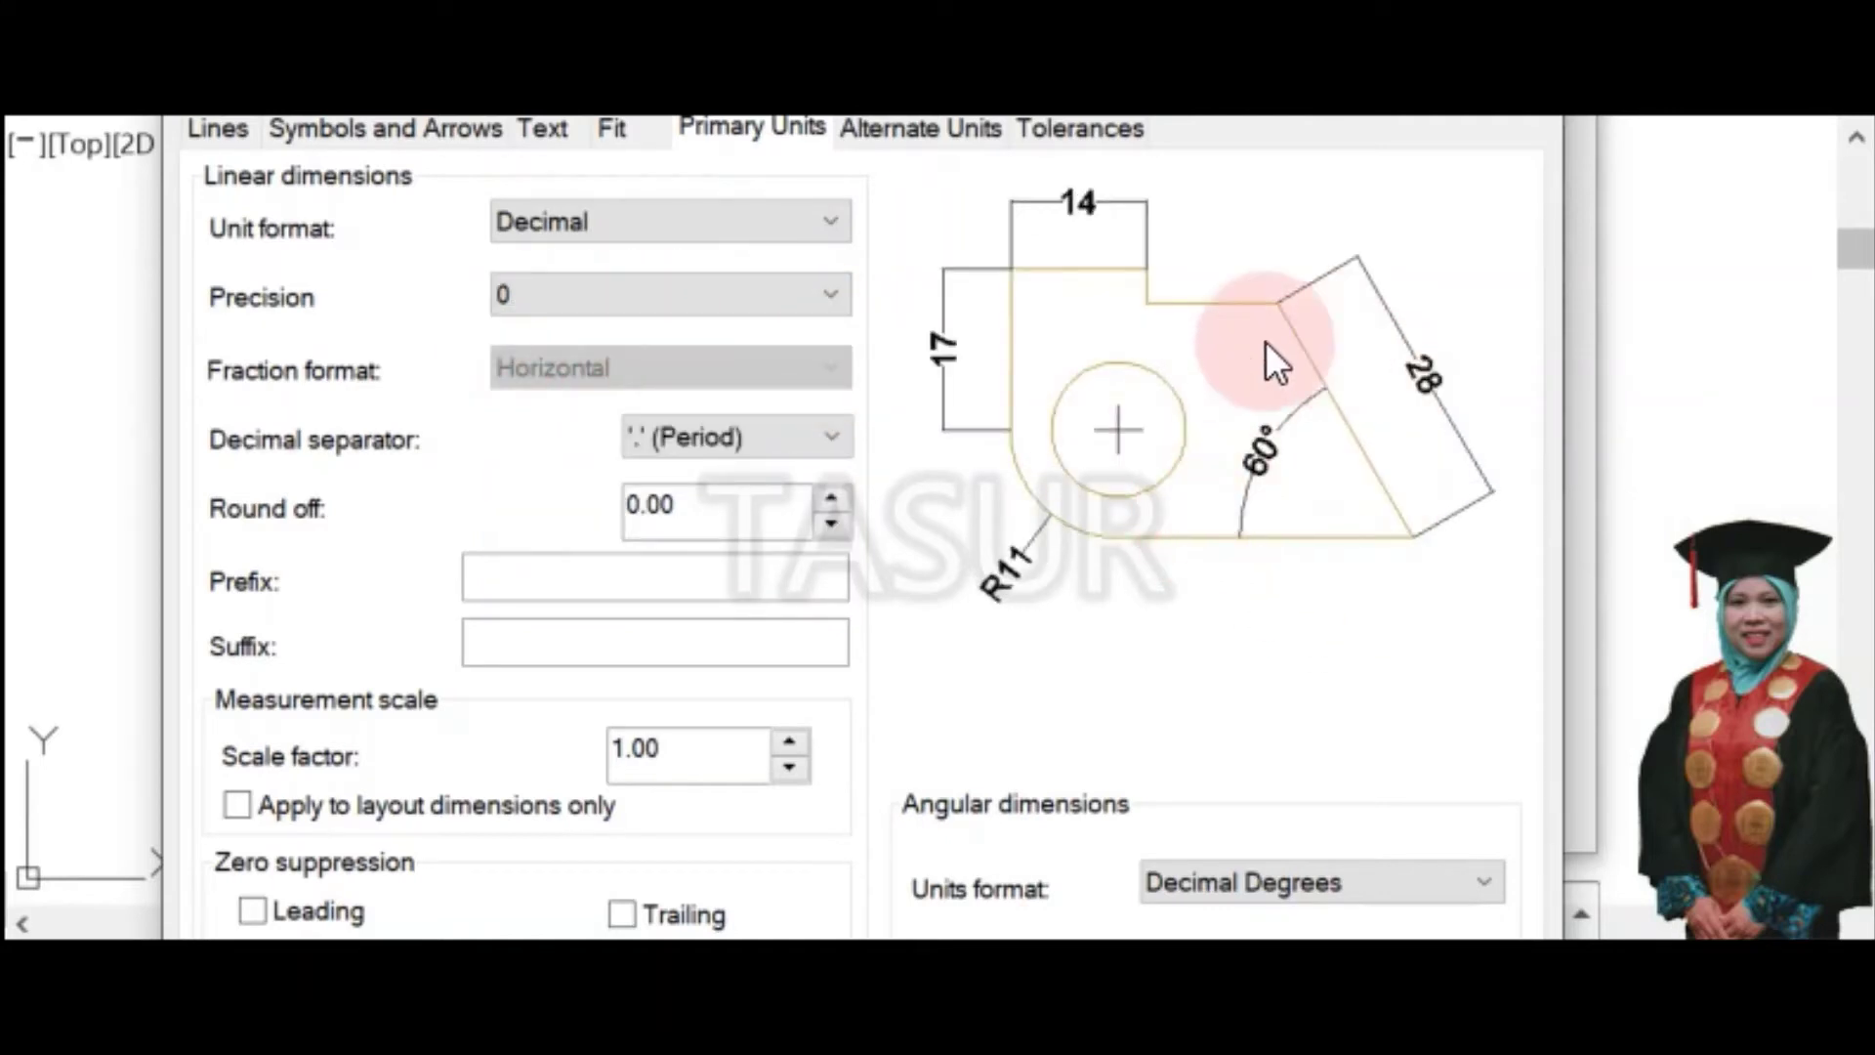
pyautogui.press('Return')
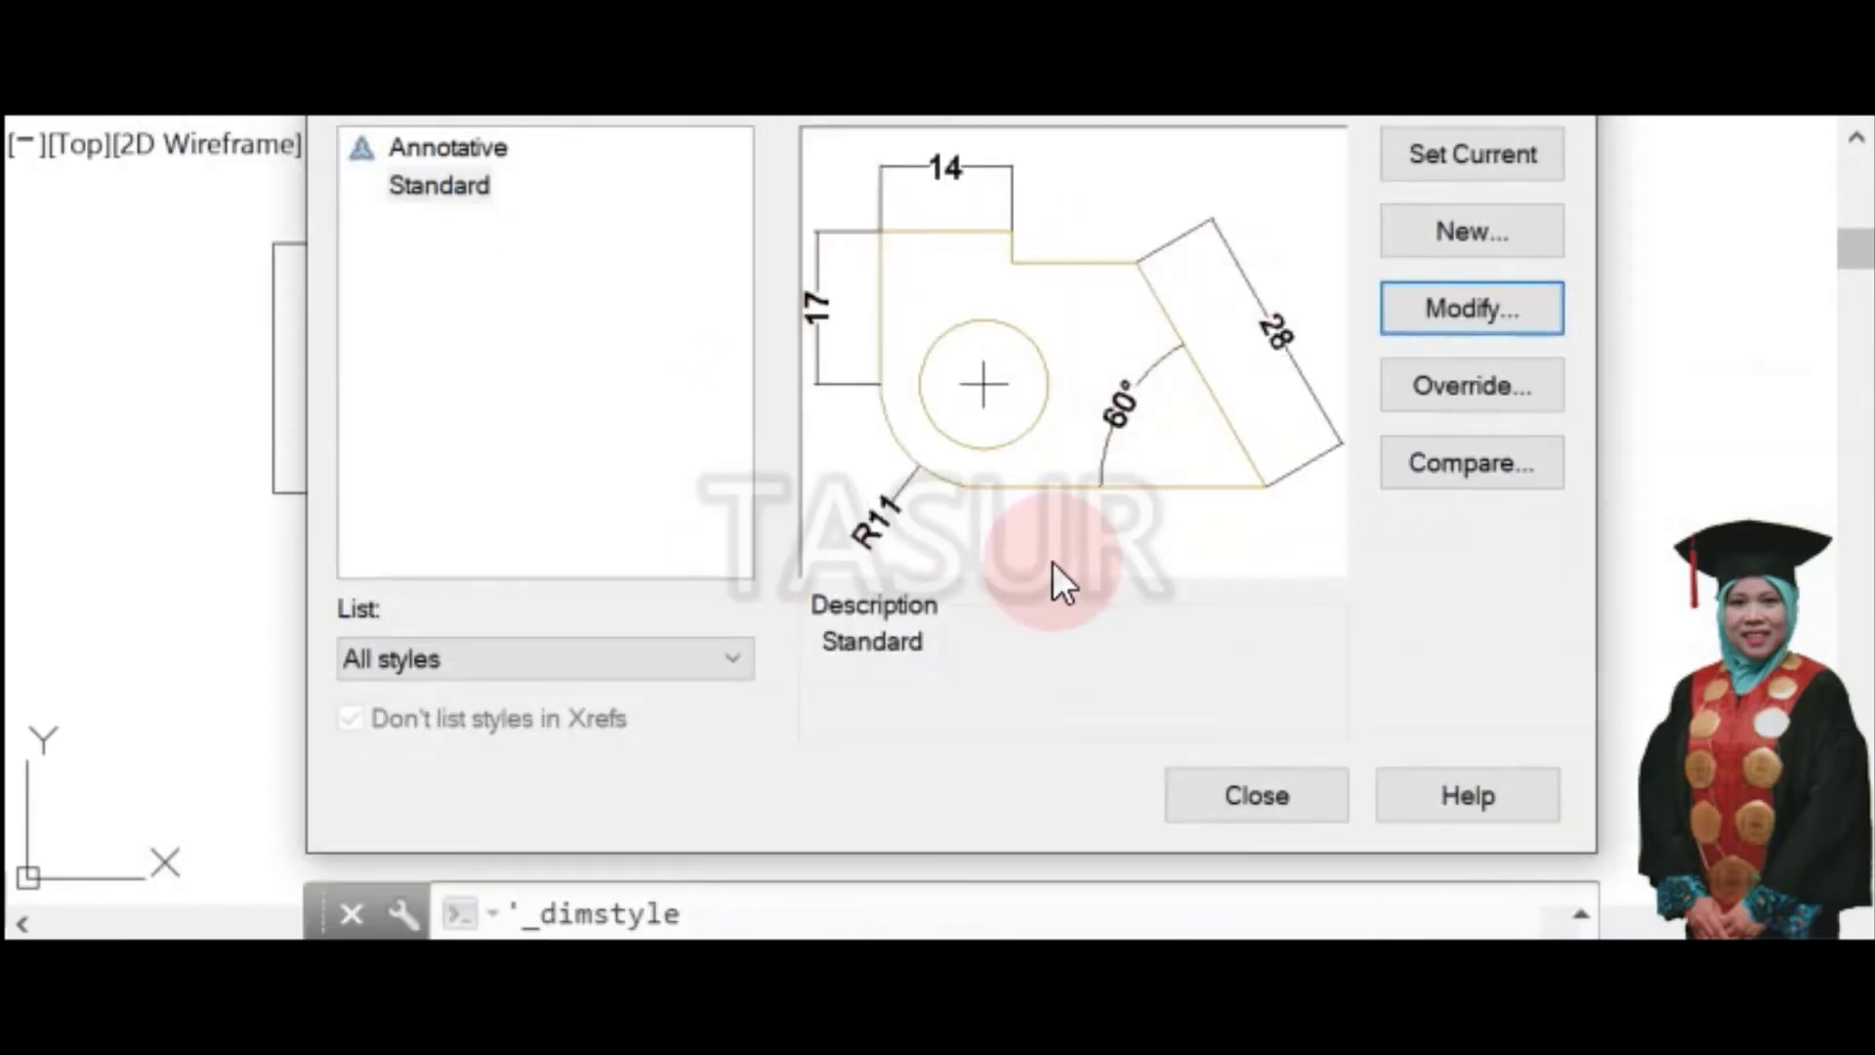
pyautogui.click(1239, 801)
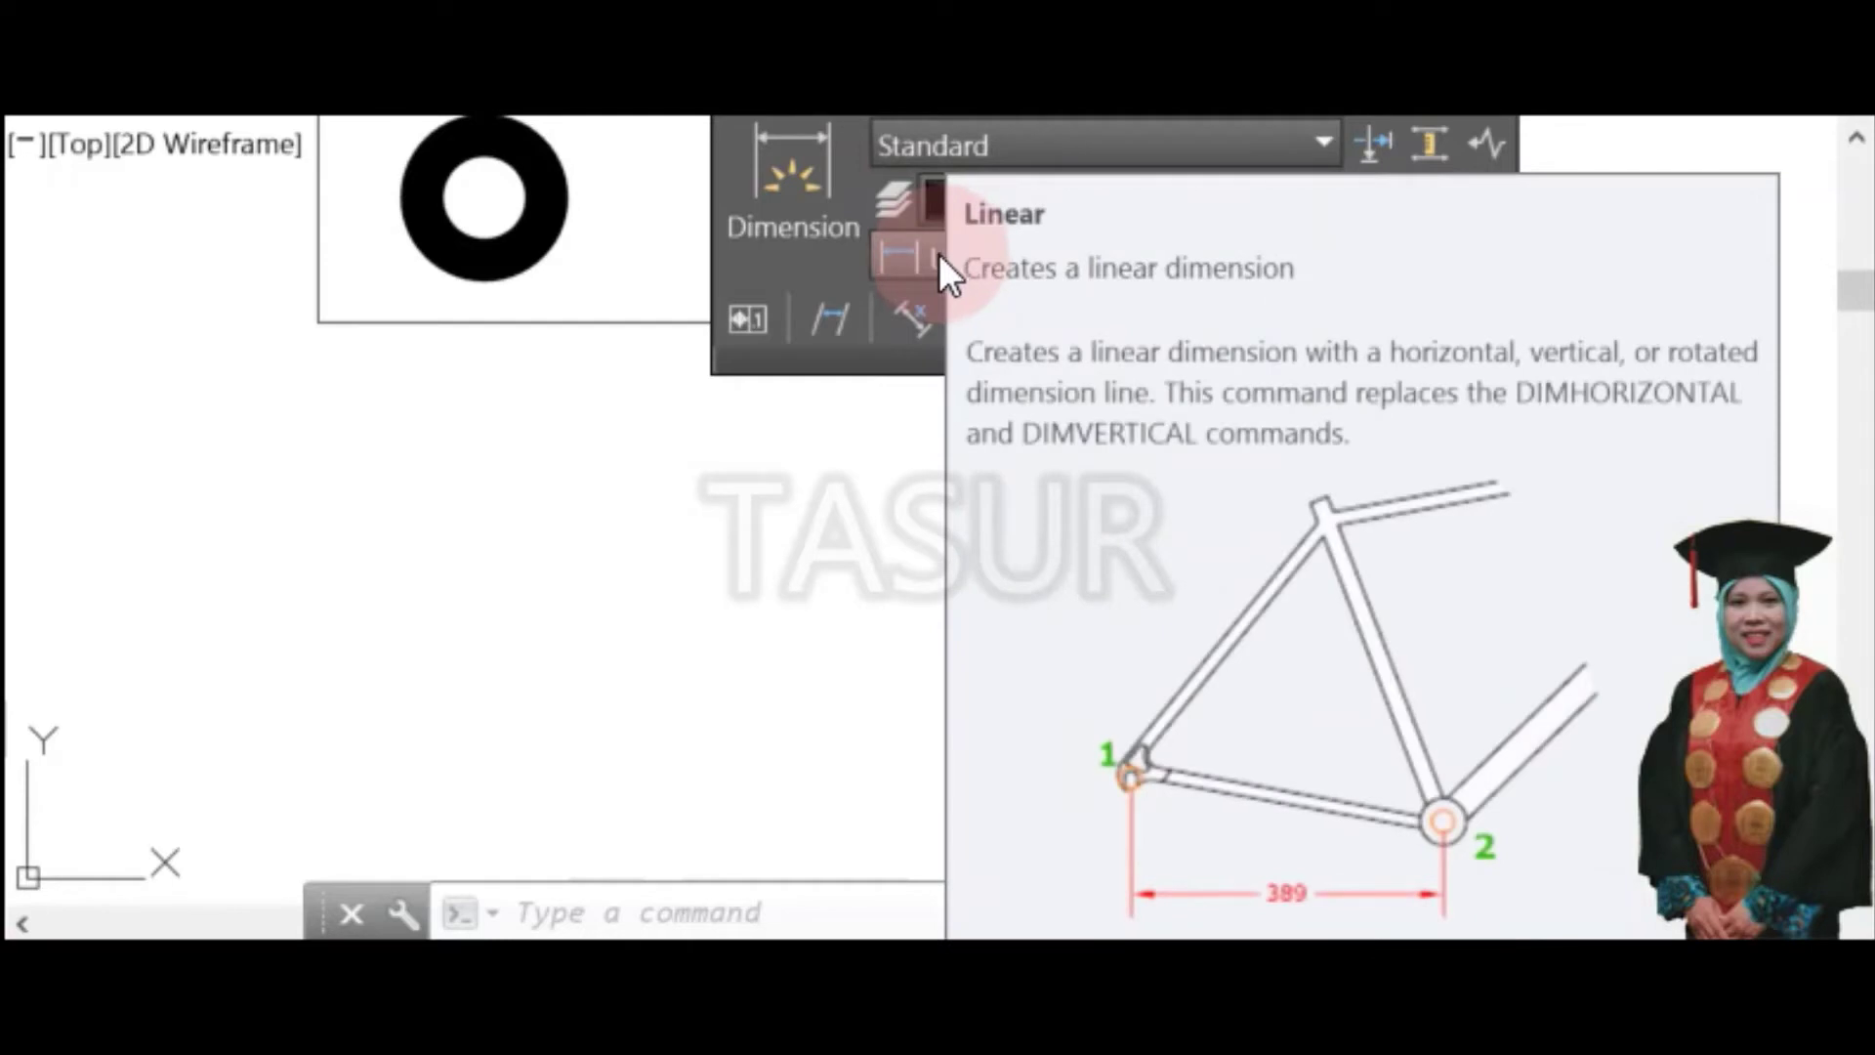
# Add a linear dimension to the long horizontal bottom edge of the plate, placing the dimension line below the outline
pyautogui.click(922, 256)
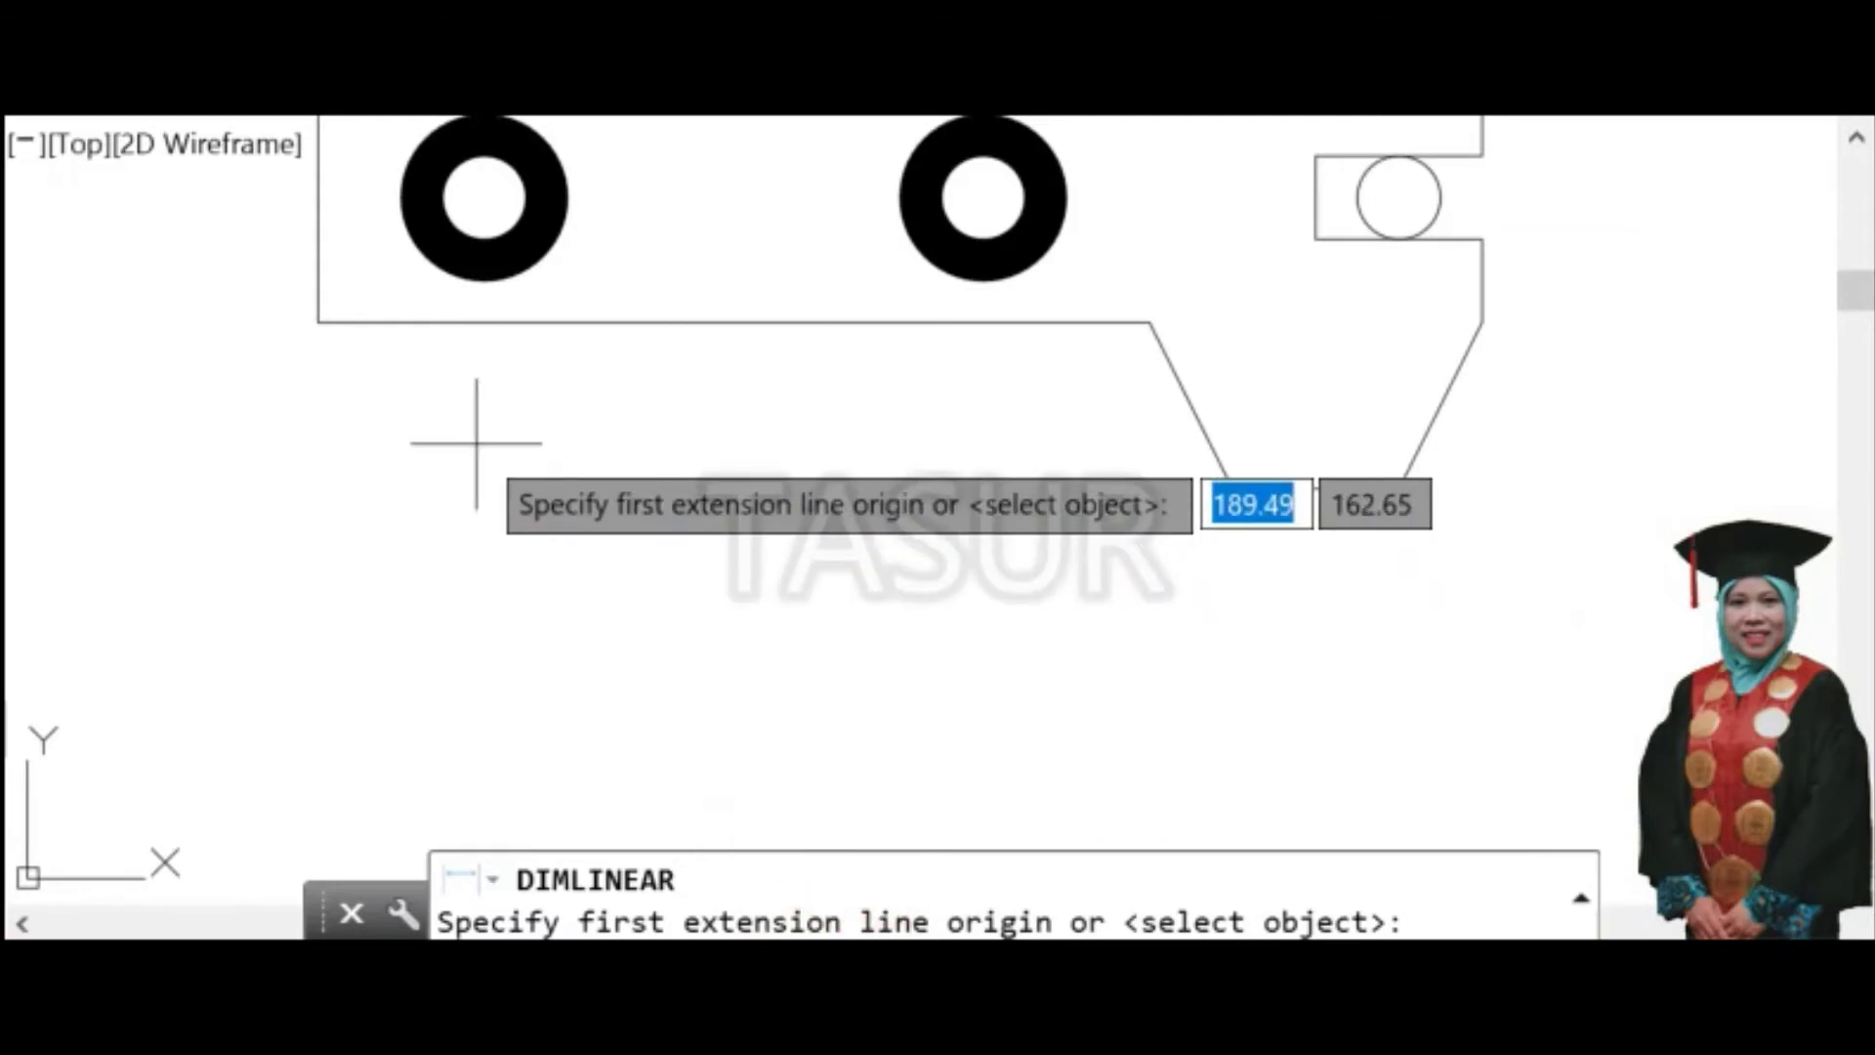
pyautogui.click(338, 343)
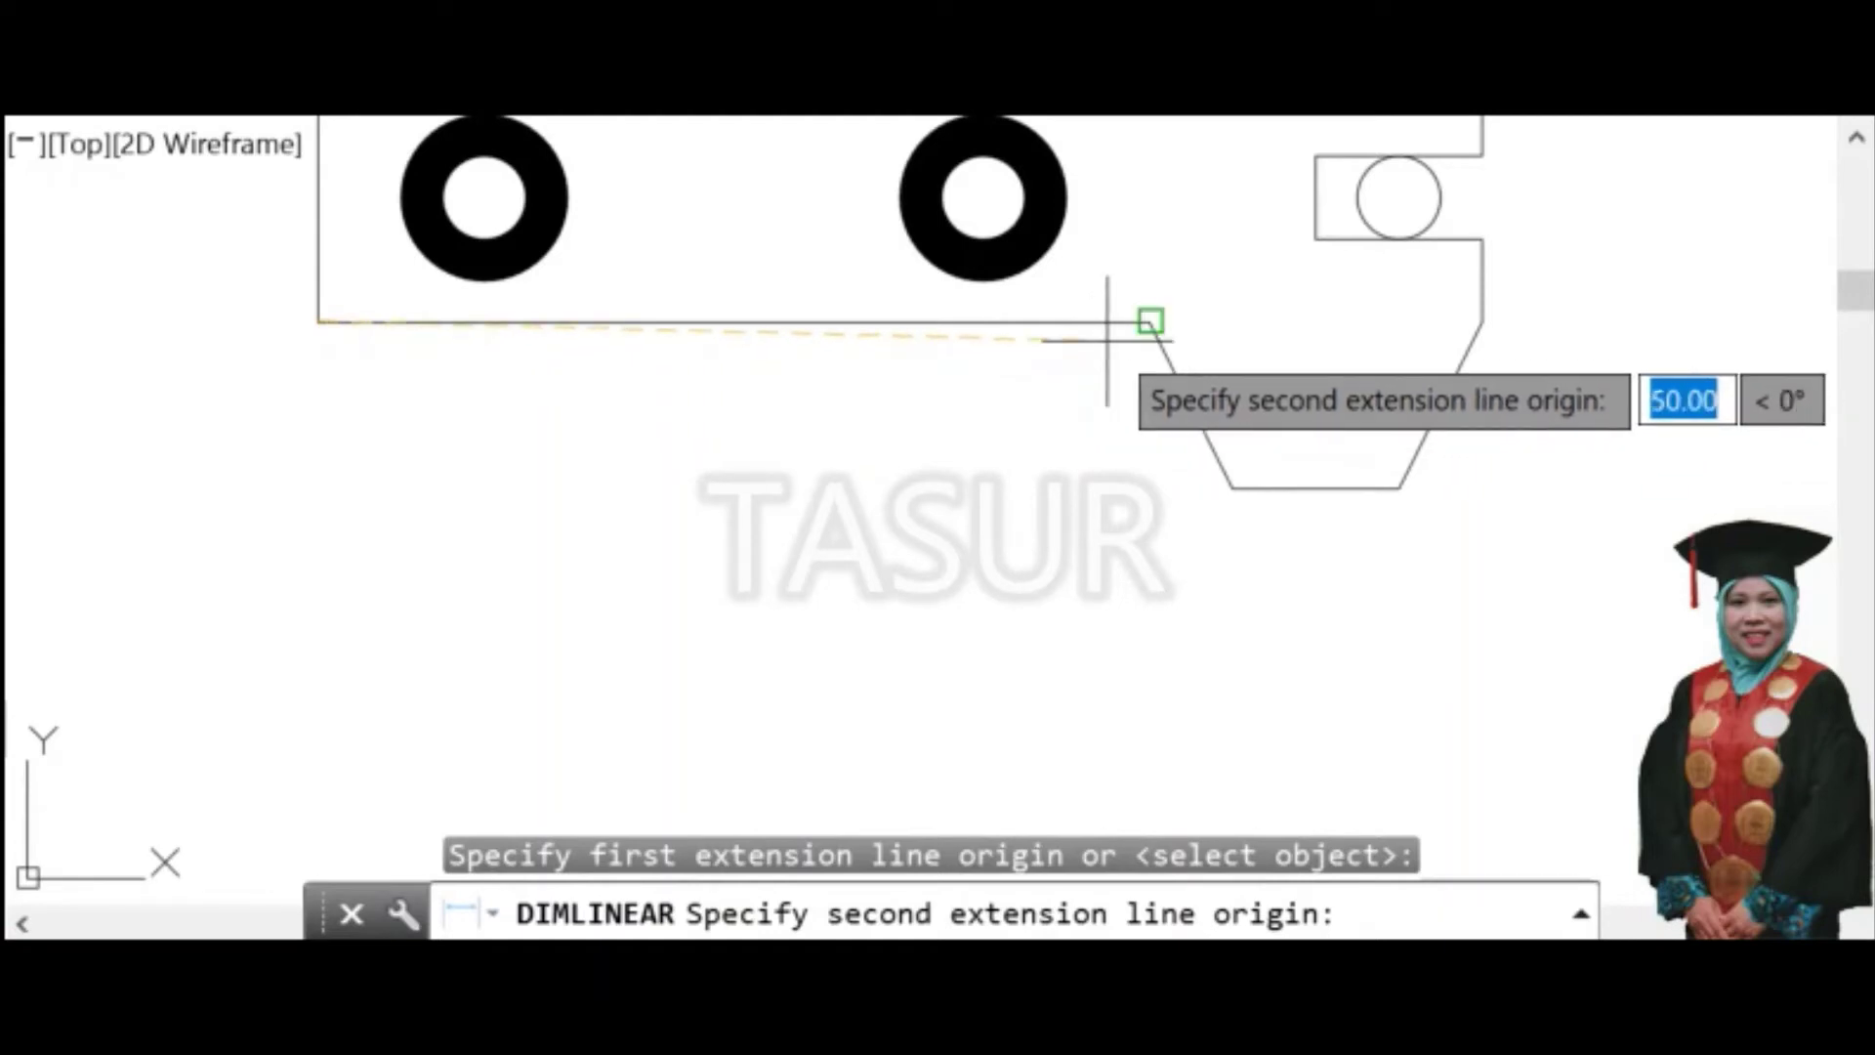
pyautogui.click(1151, 322)
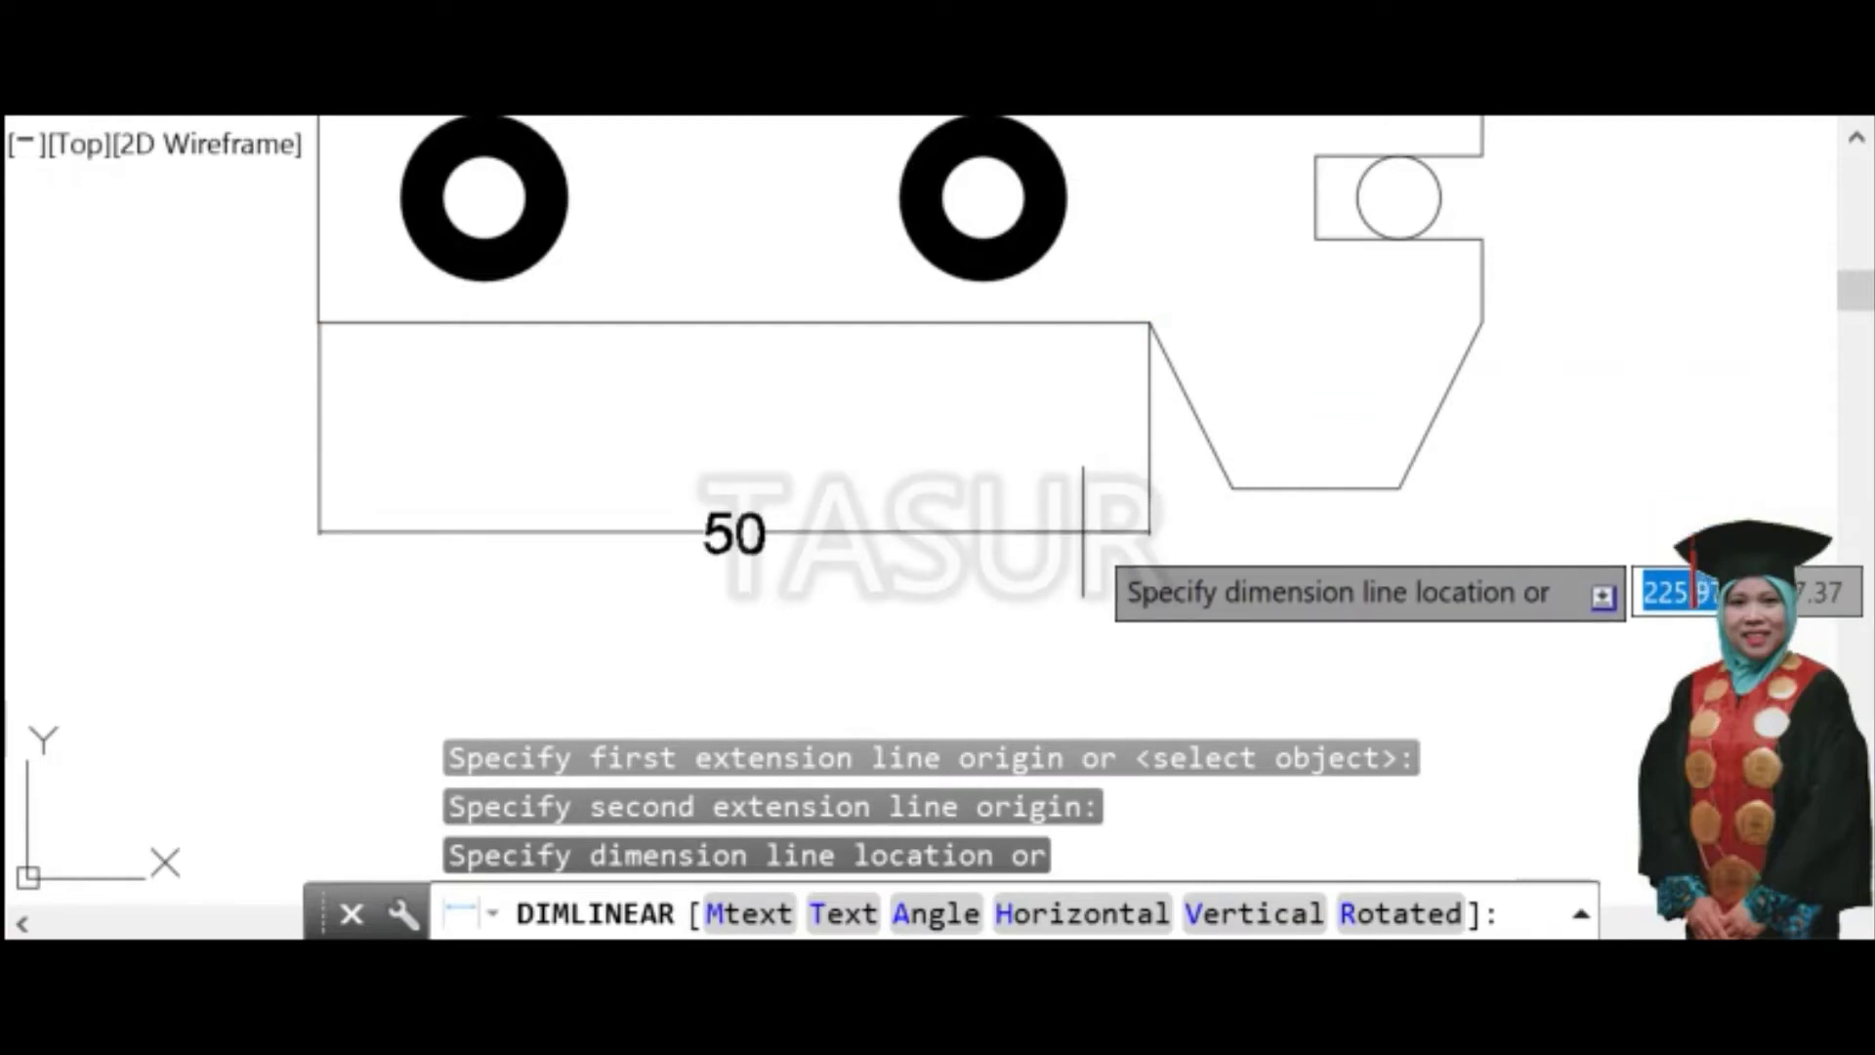
pyautogui.click(1071, 593)
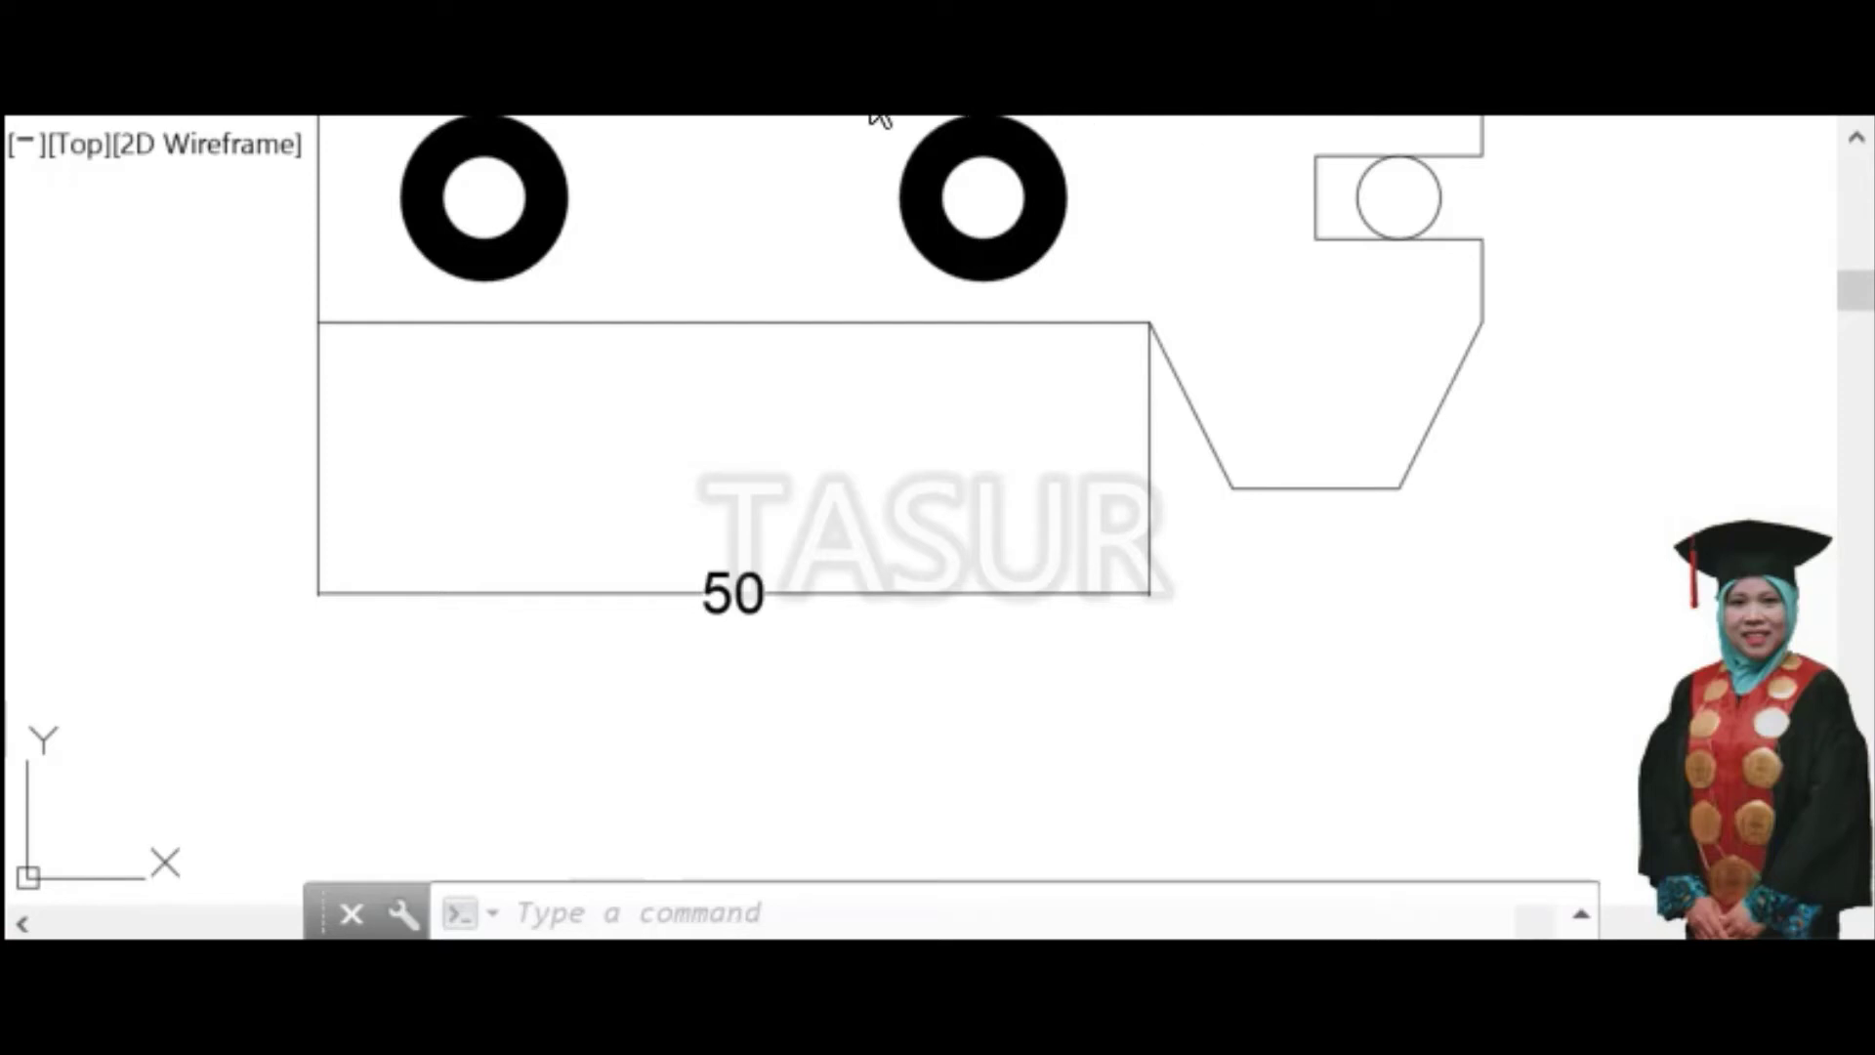
# Continue the dimension chain along the tapered bottom projection, through both of its lower corners to the plate's right edge
pyautogui.click(791, 92)
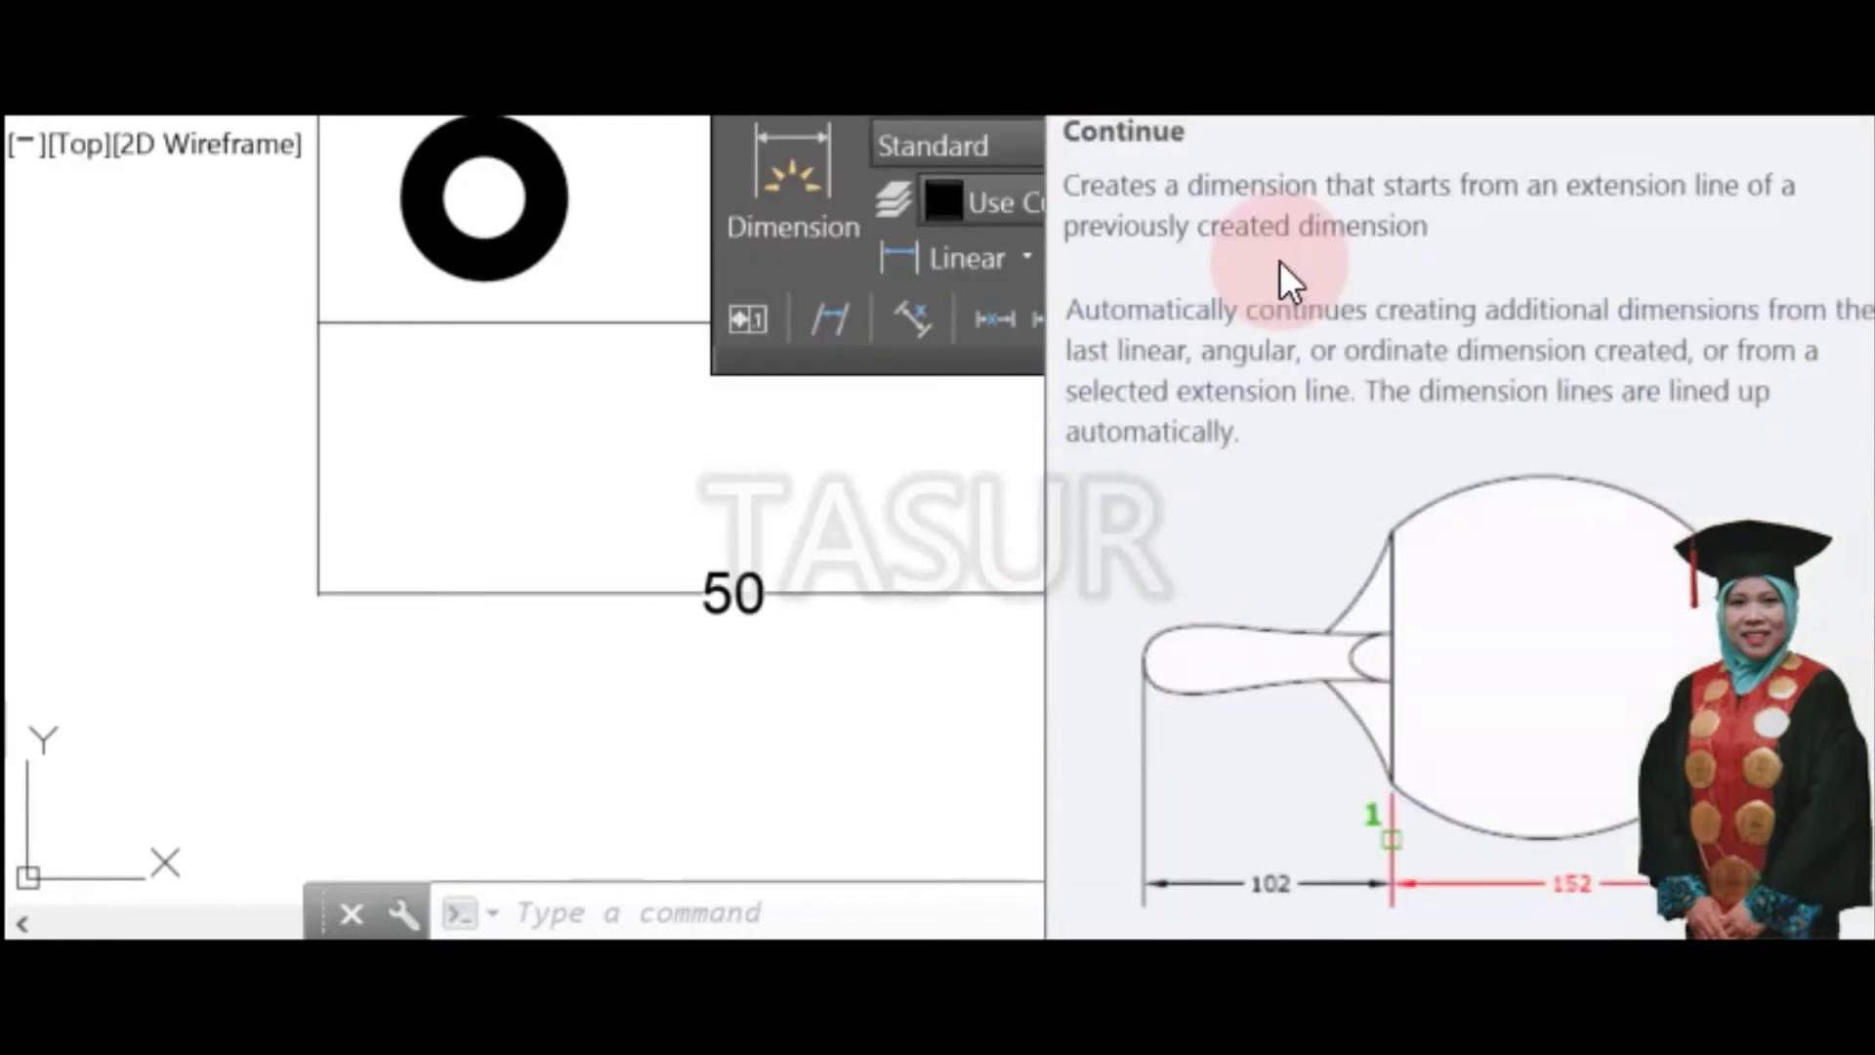
pyautogui.click(1280, 261)
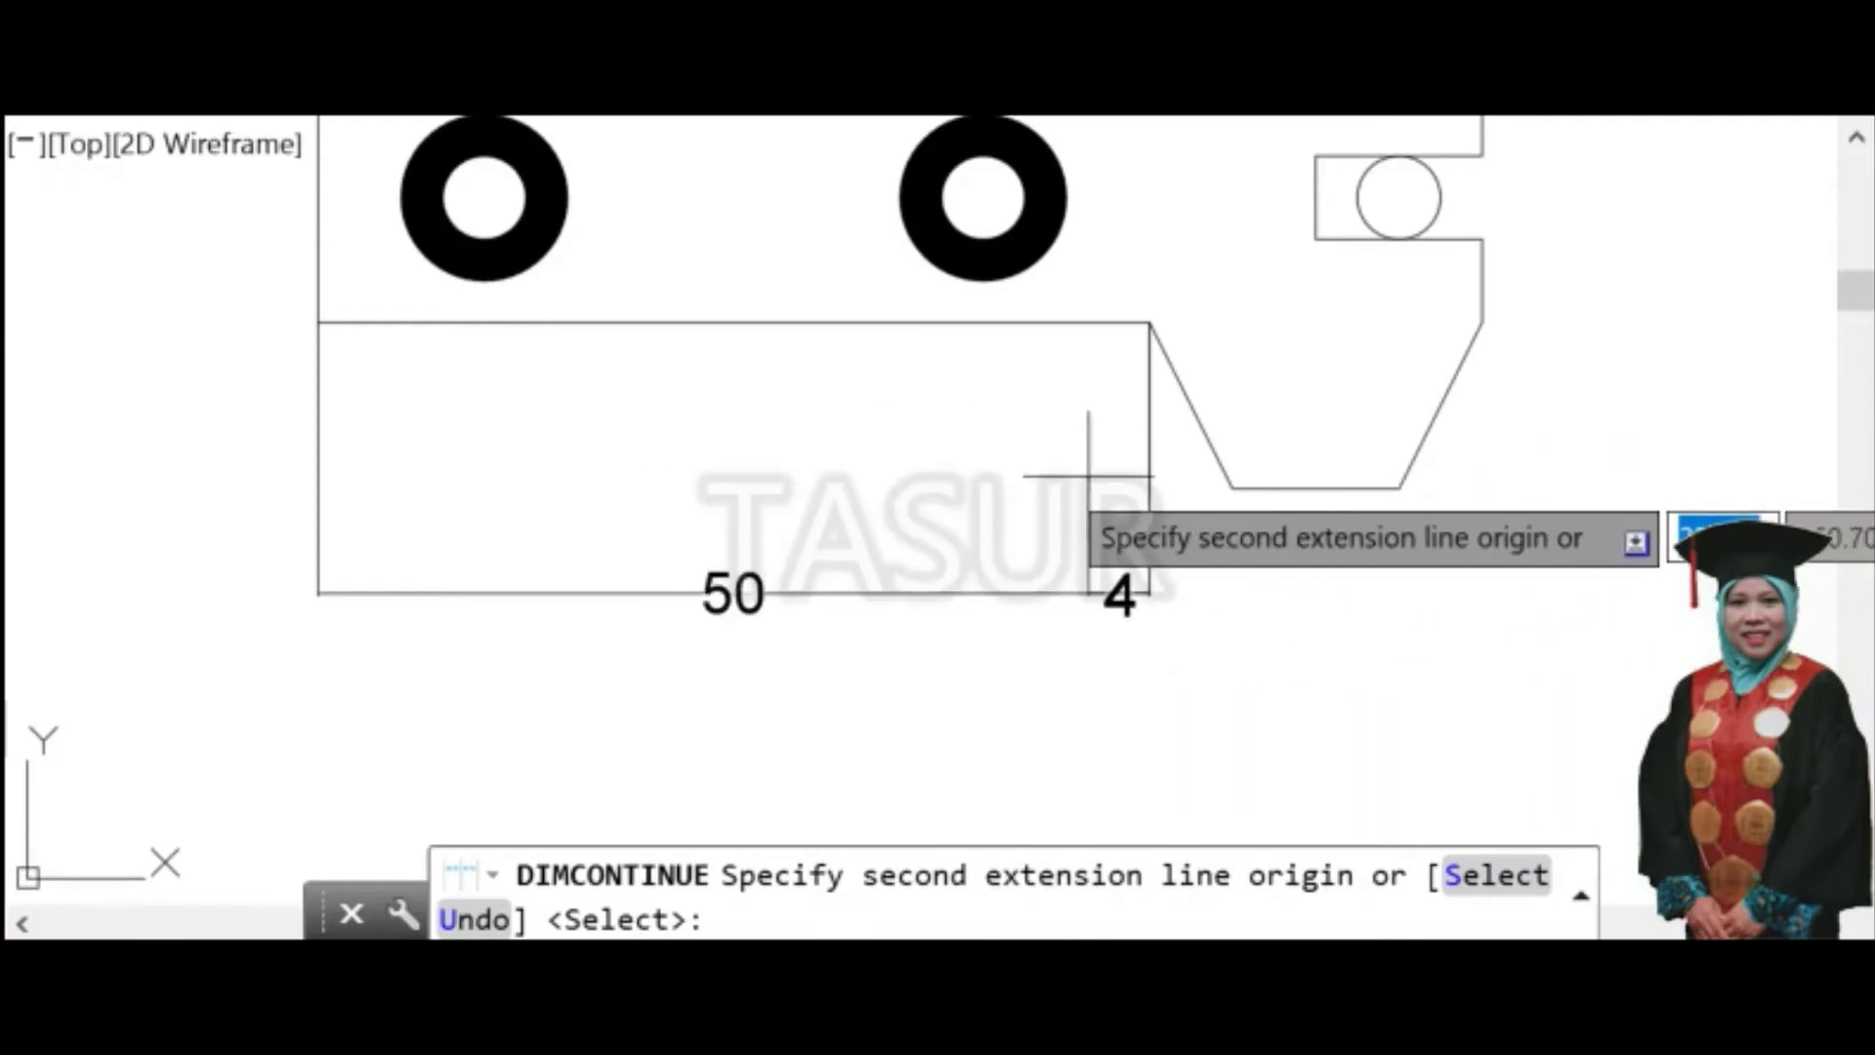
pyautogui.click(1232, 489)
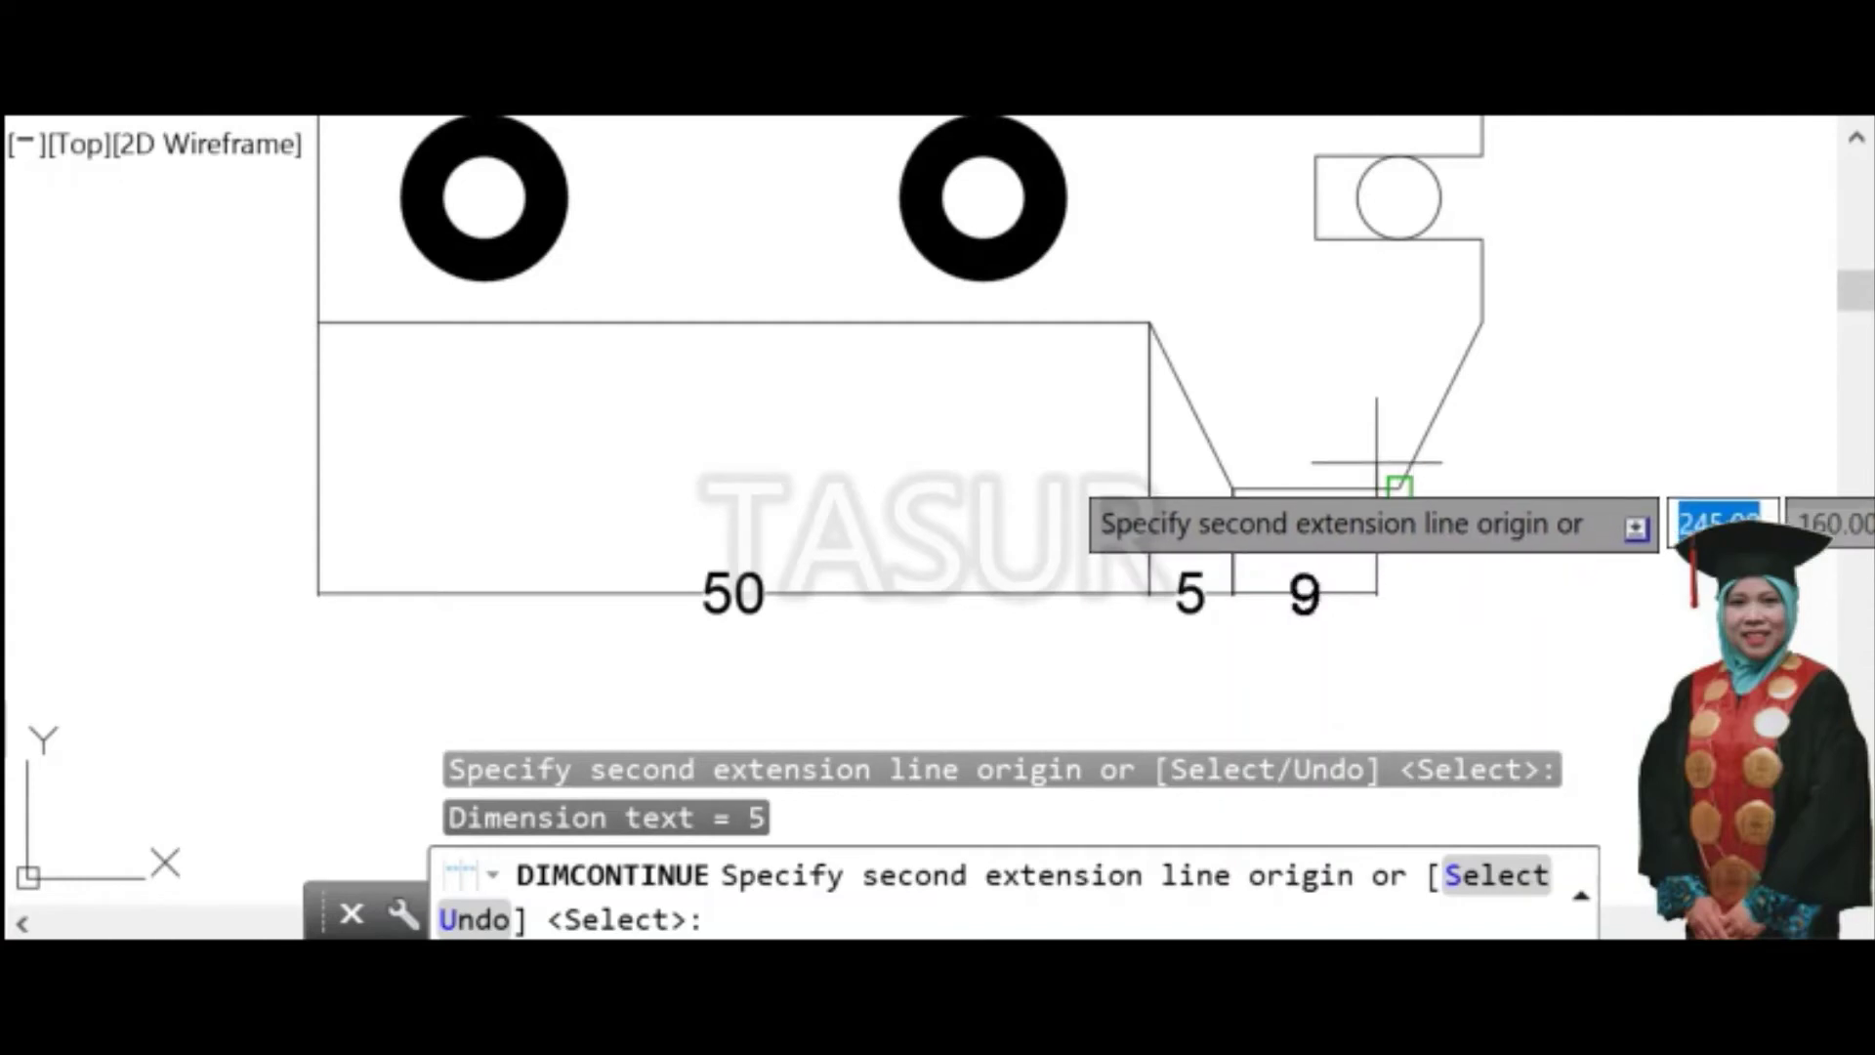
pyautogui.click(1416, 509)
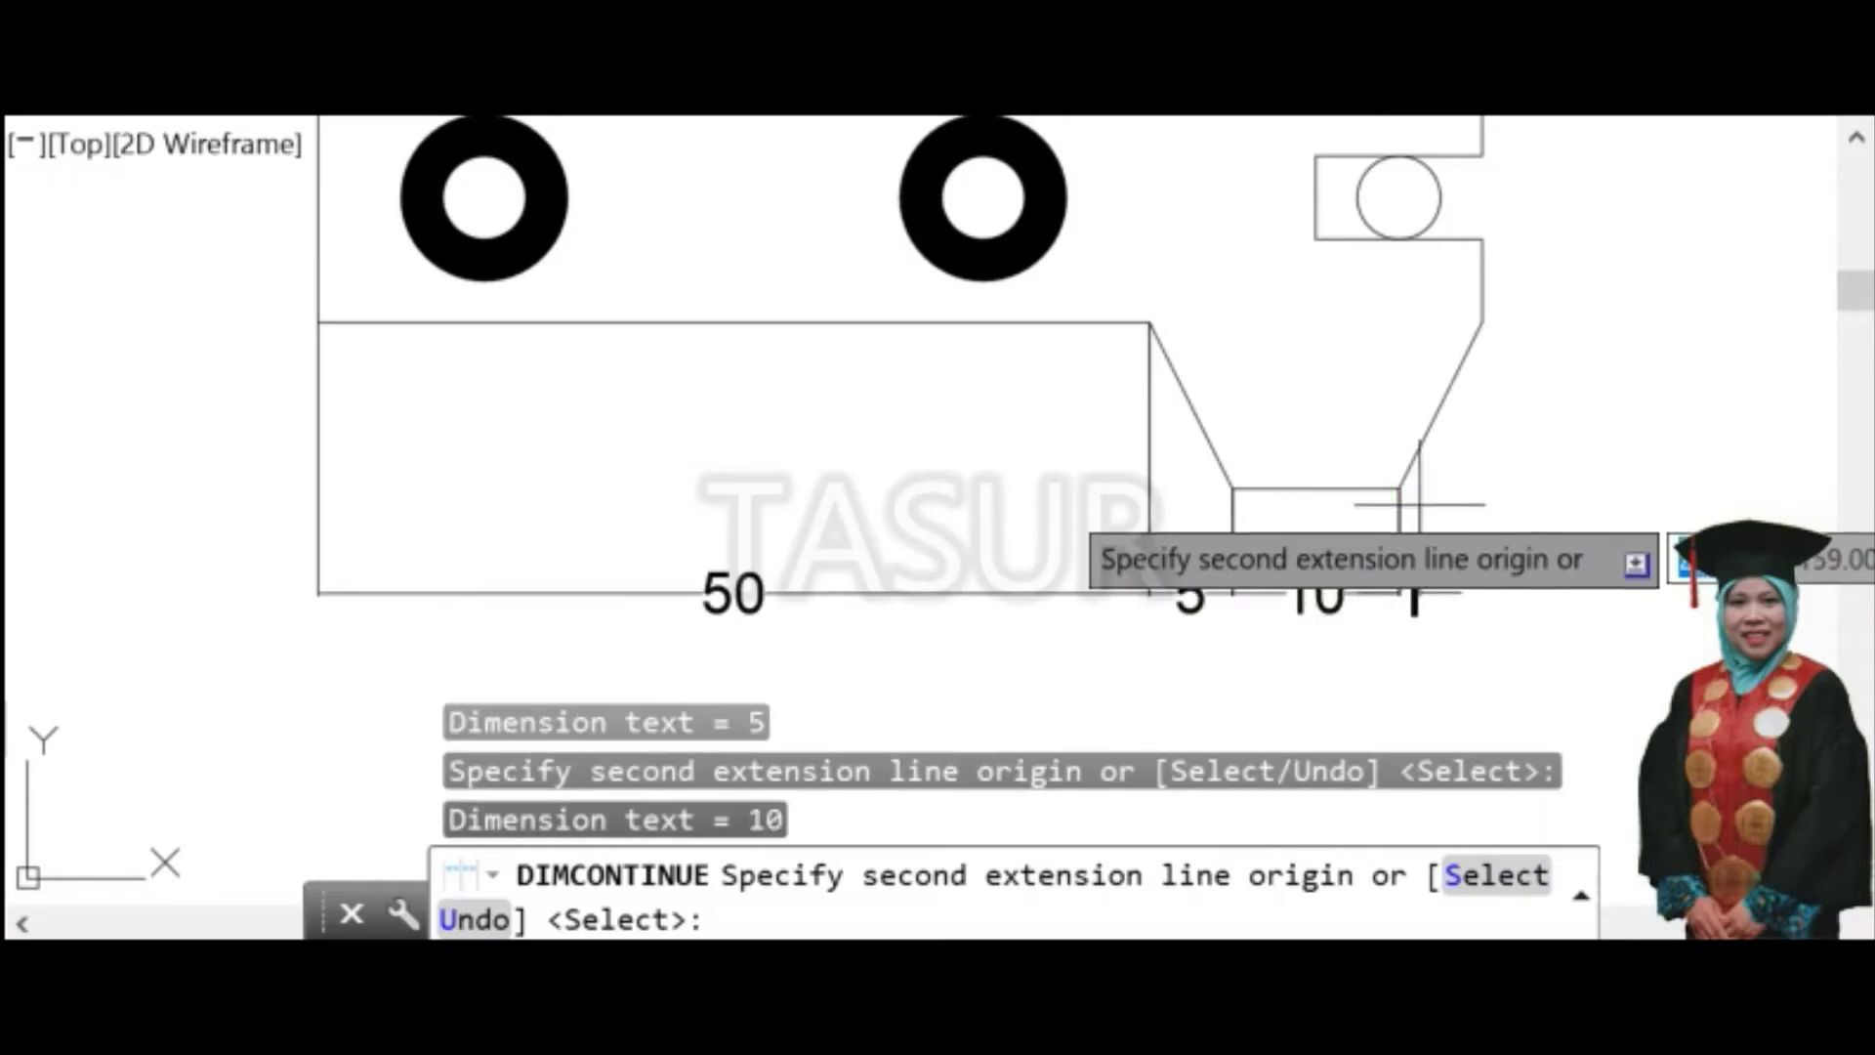
pyautogui.click(1483, 321)
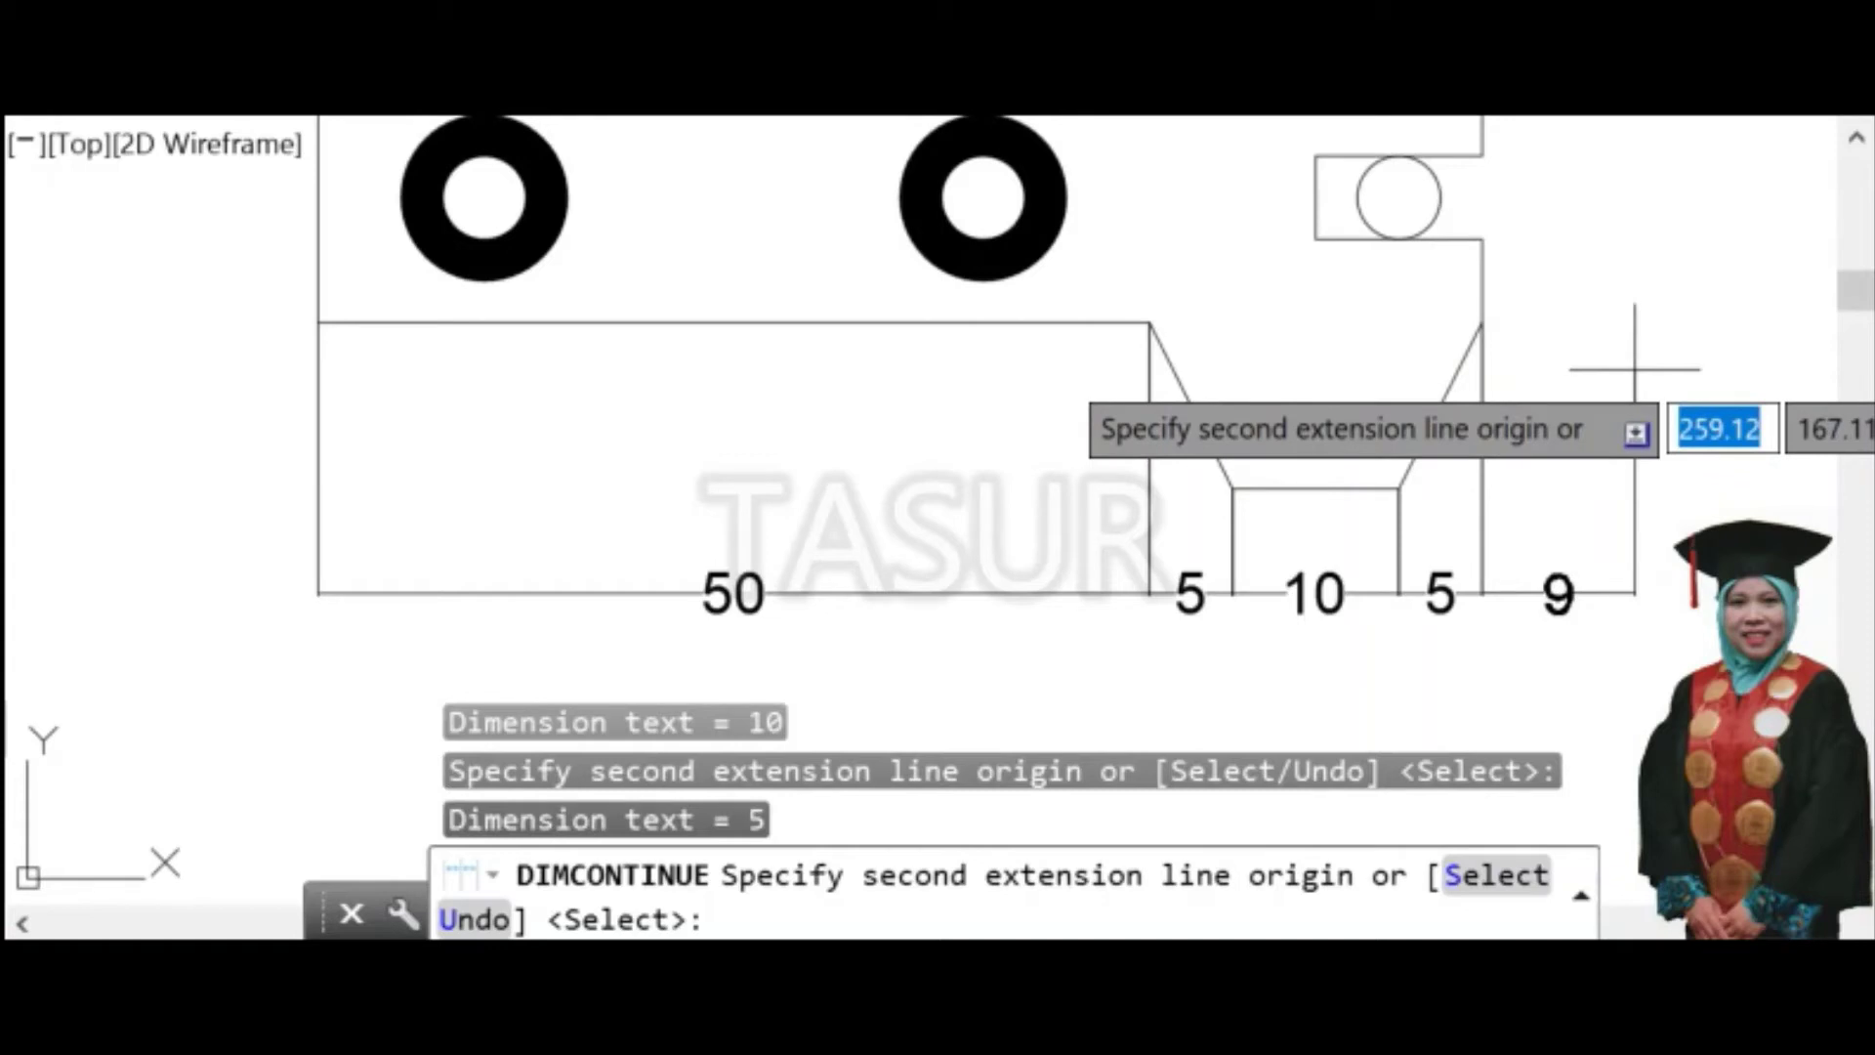
pyautogui.press('Return')
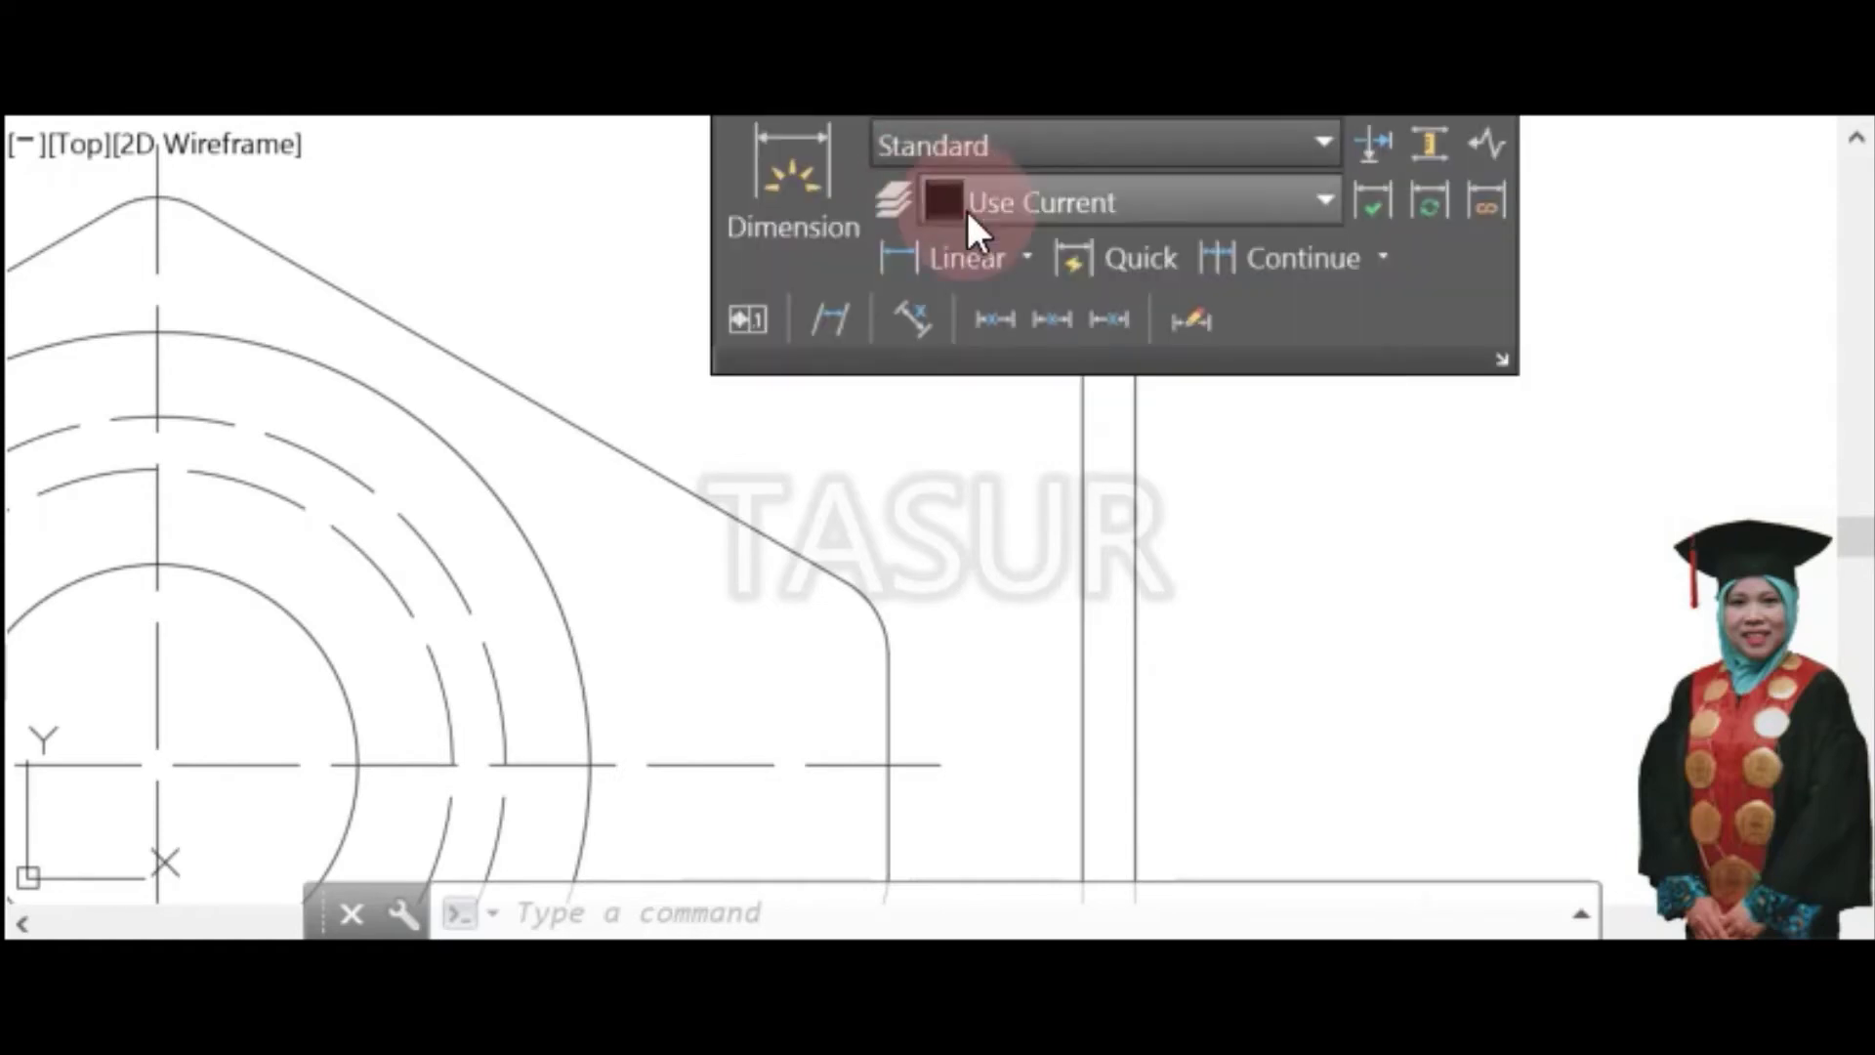
# Add a diameter dimension to the larger dashed concentric circle, placing its text inside the innermost circle
pyautogui.click(1027, 252)
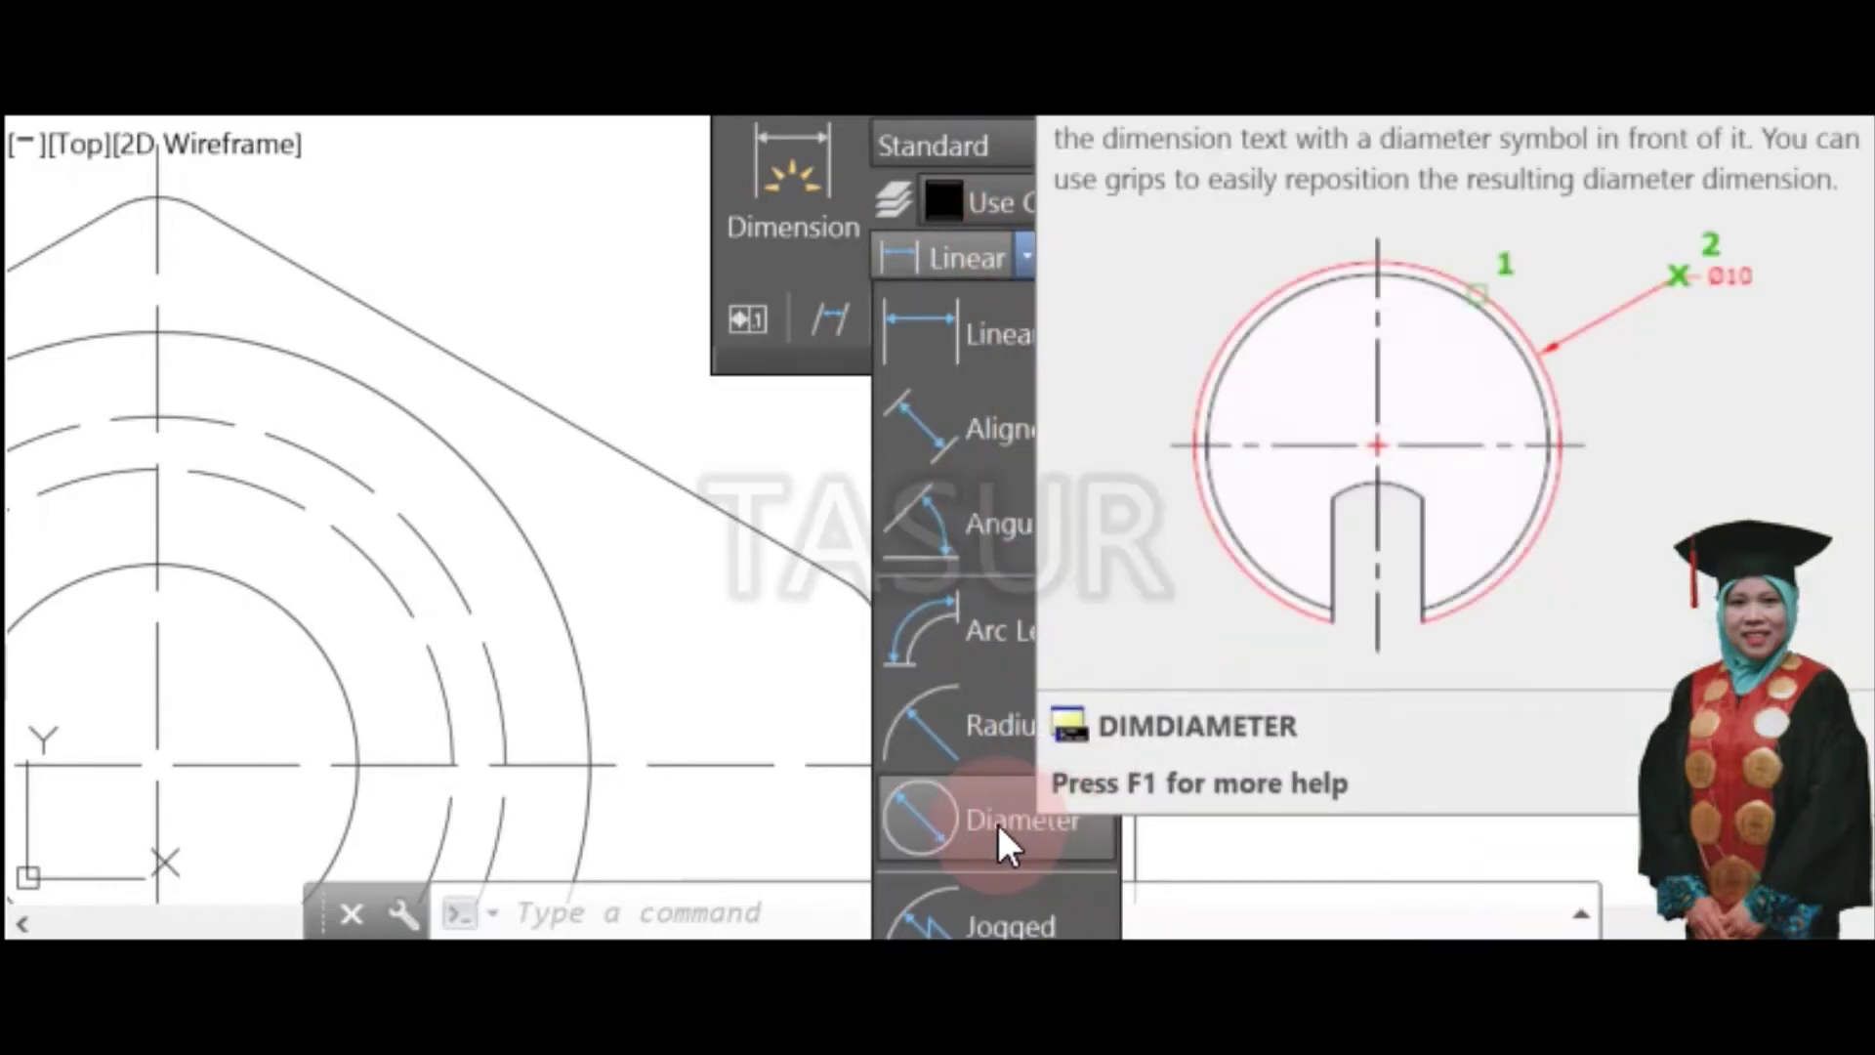
pyautogui.click(998, 825)
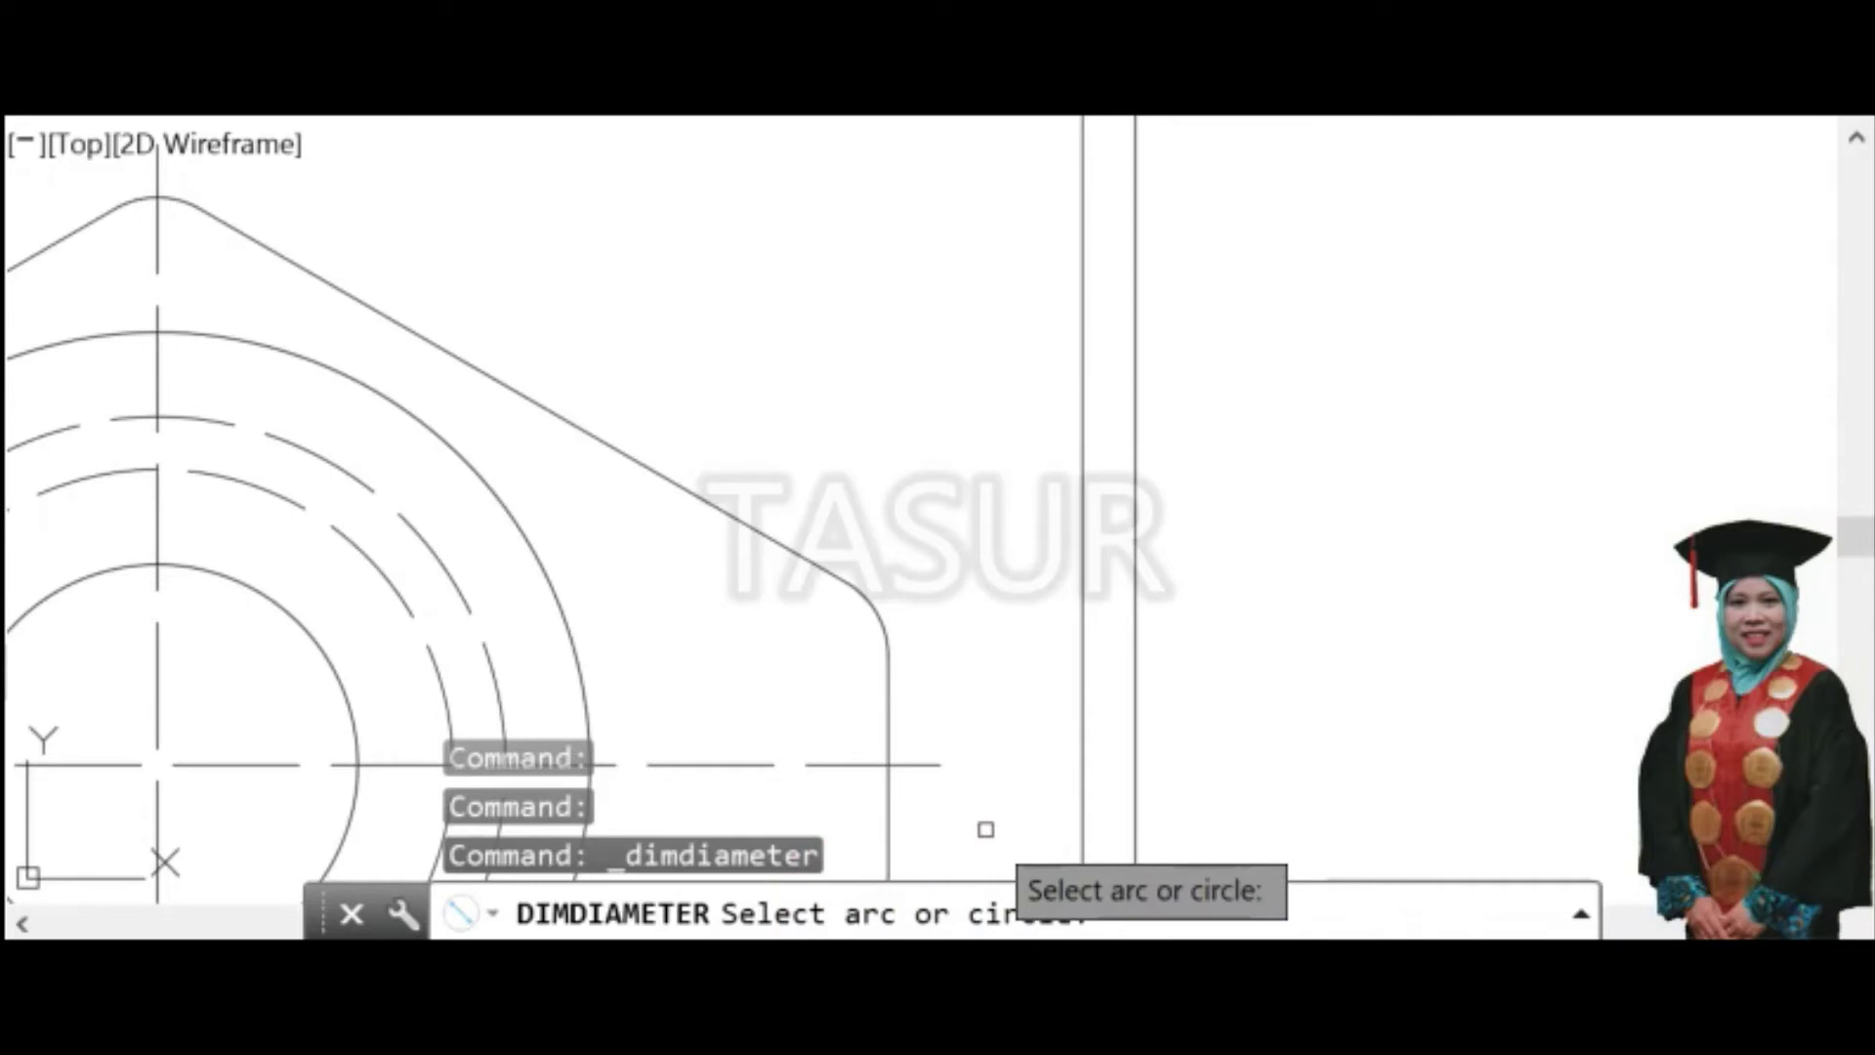
pyautogui.click(419, 539)
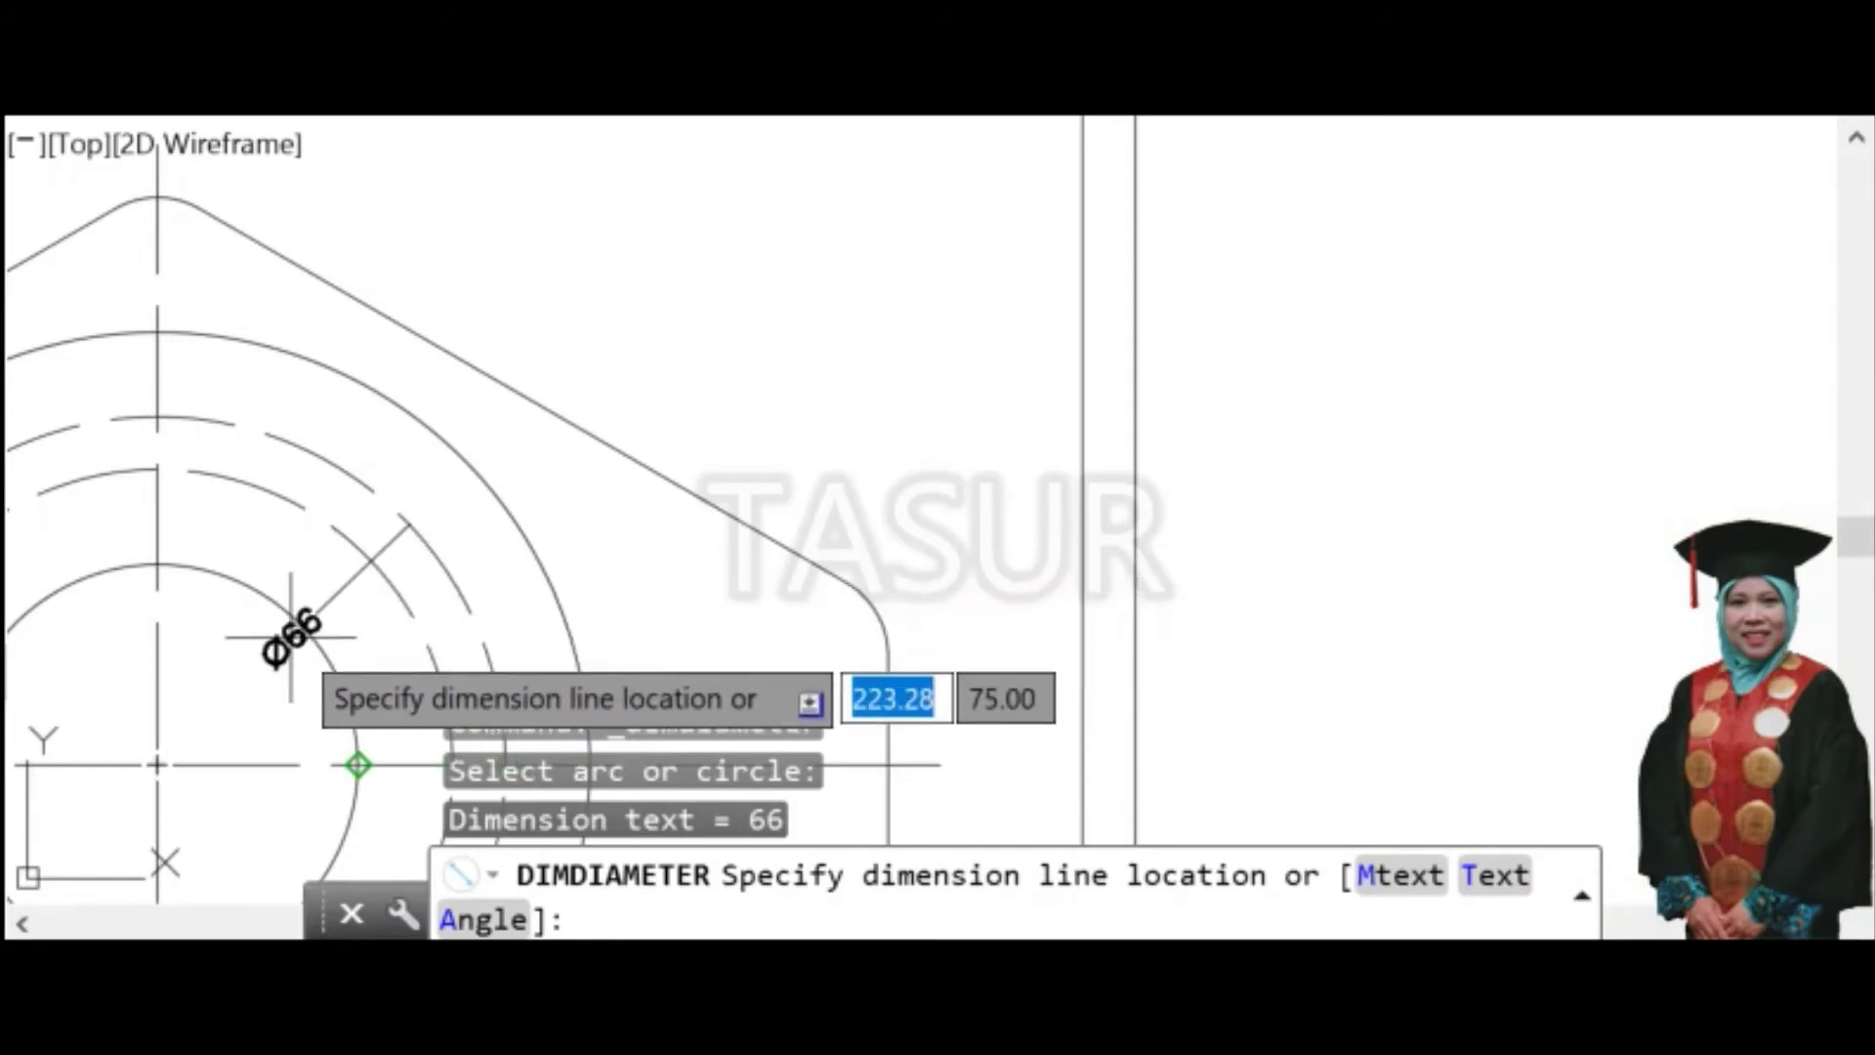
pyautogui.click(241, 684)
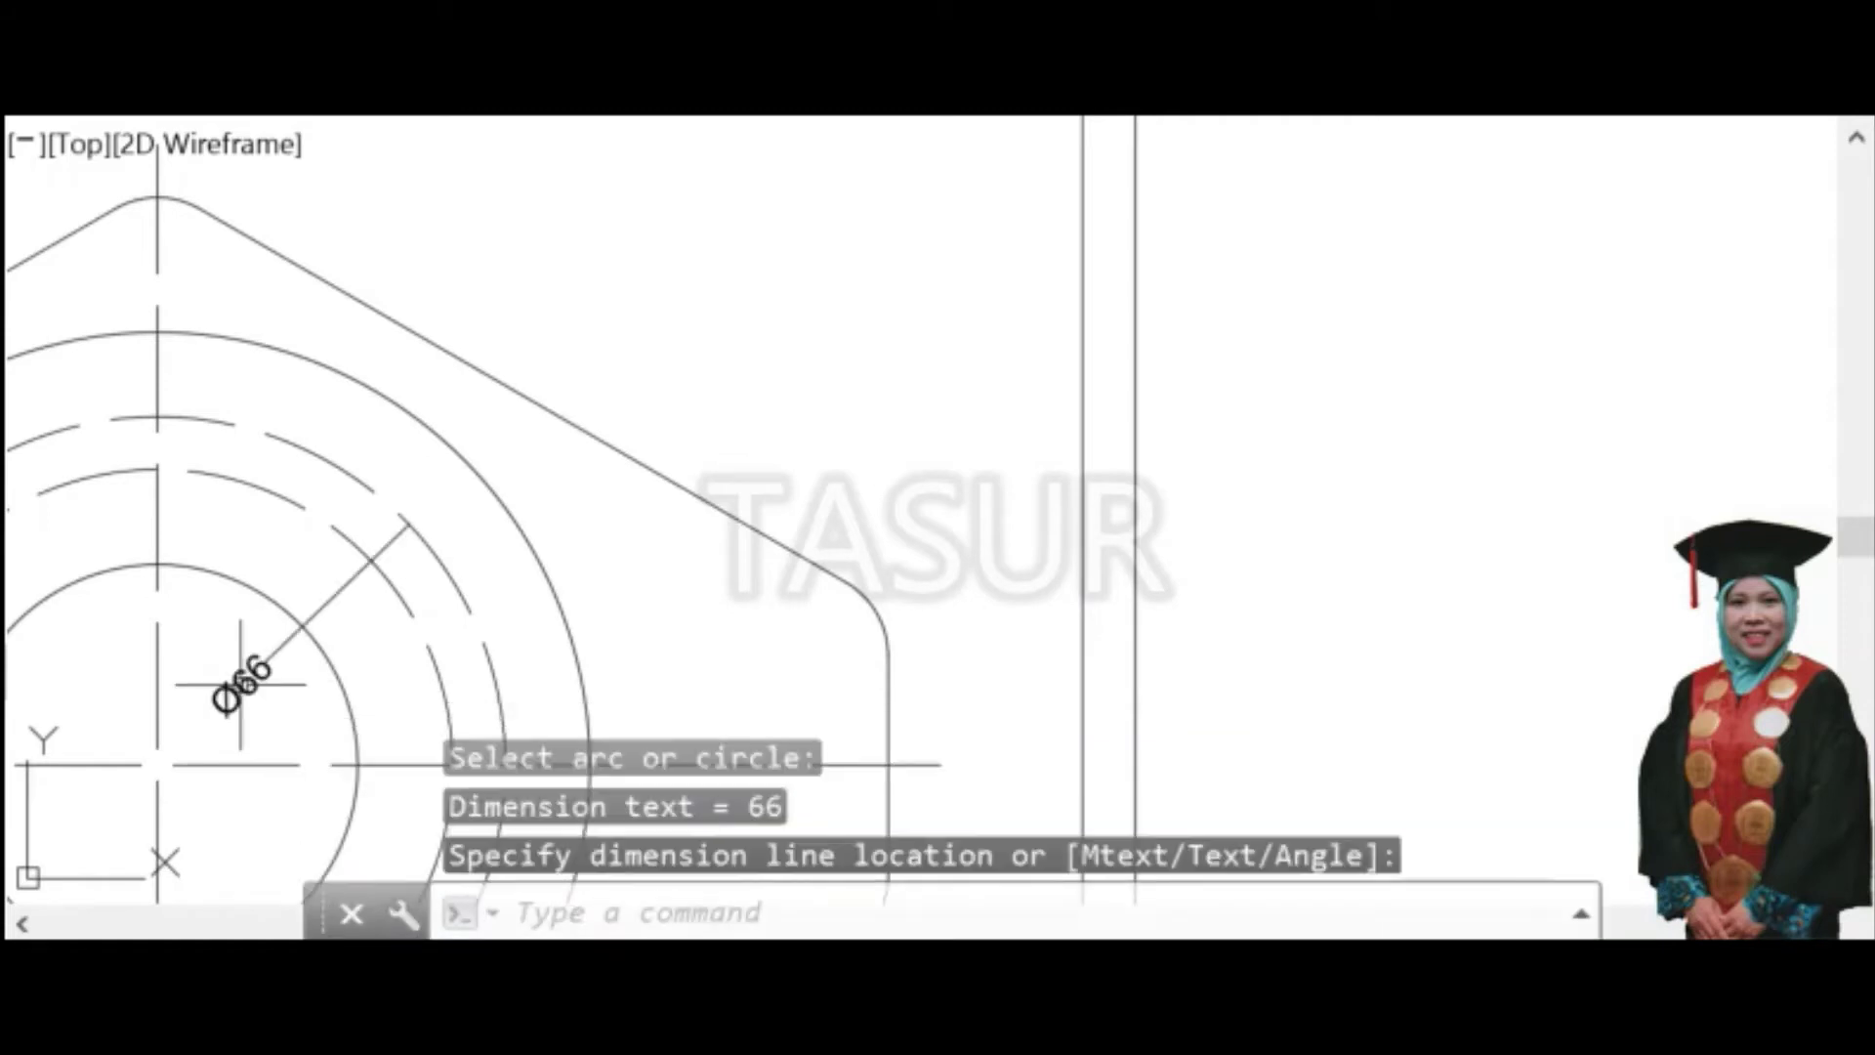